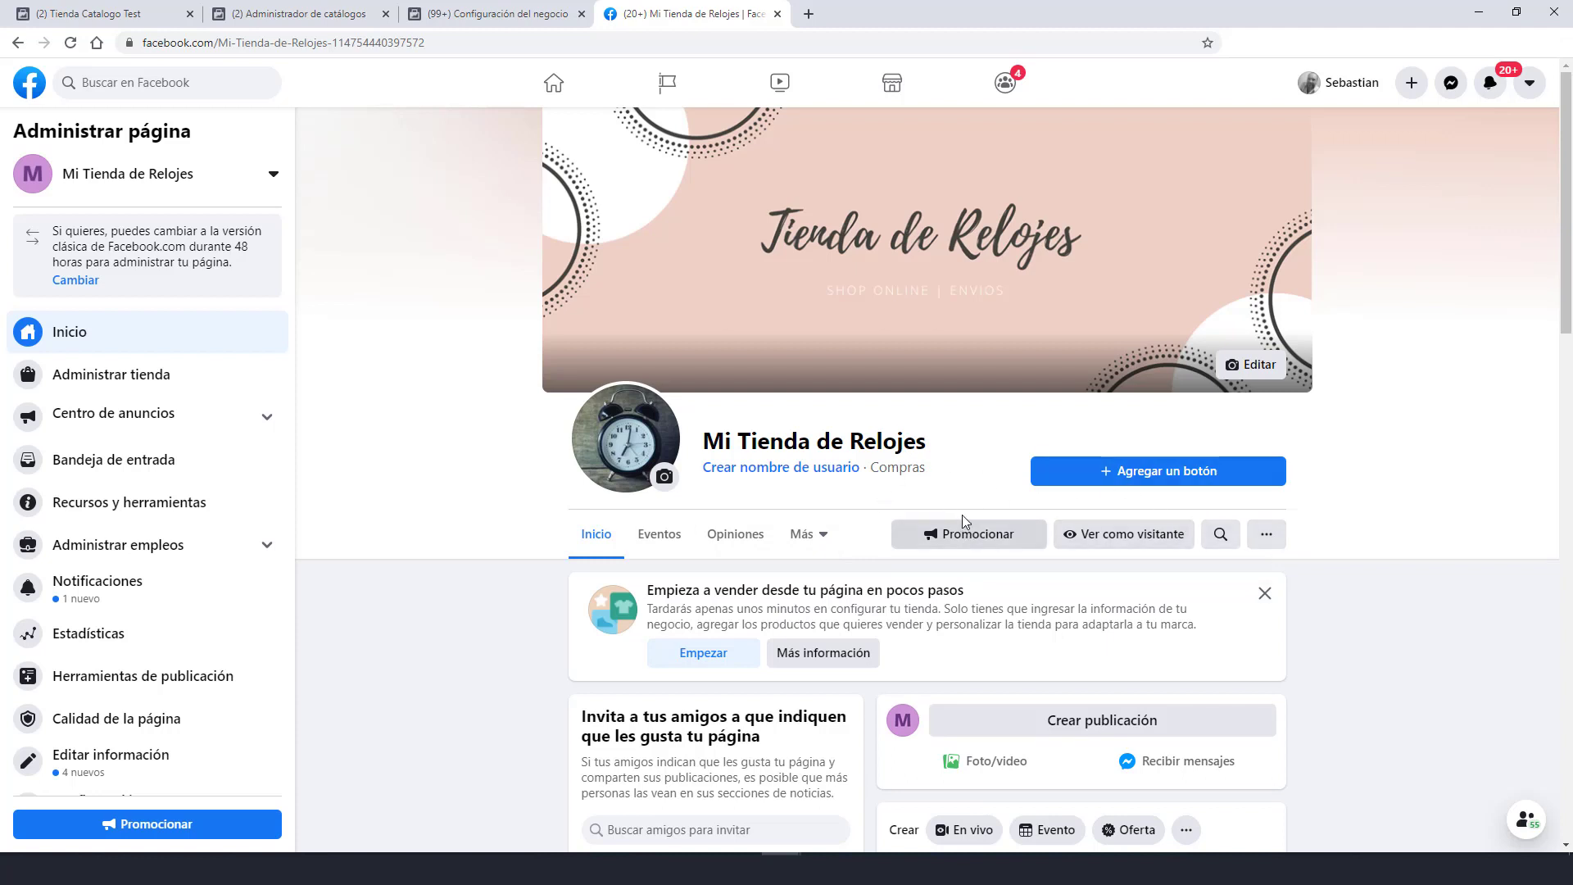
Open the Tienda section of the Mi Tienda de Relojes page and continue to the sales manager for shop setup.
left_click(826, 540)
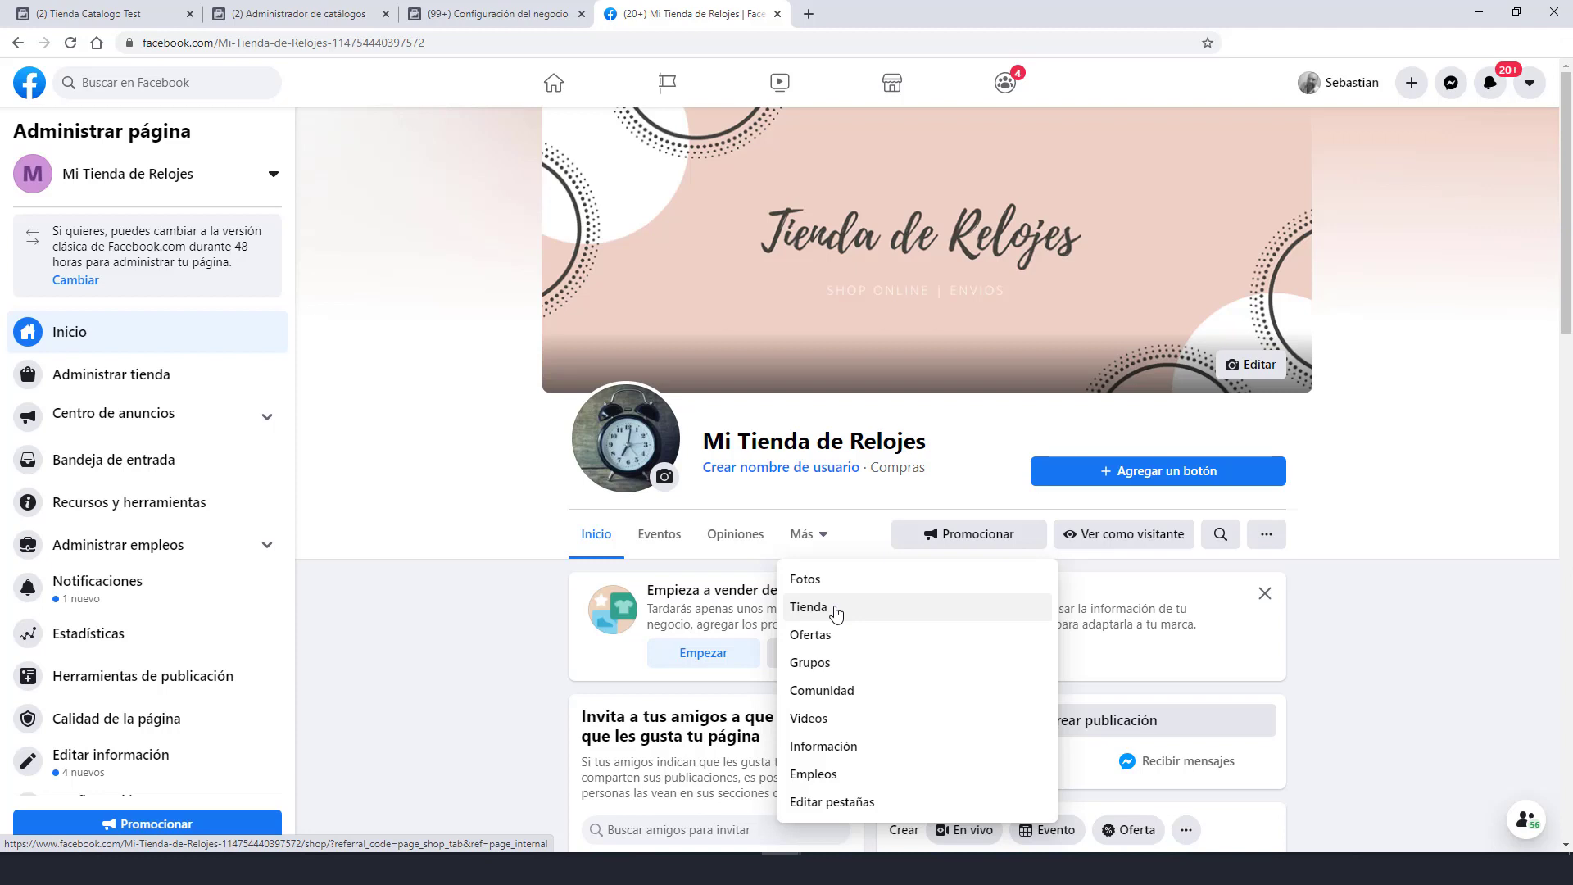
left_click(324, 799)
scroll(168, 762, "down", 1)
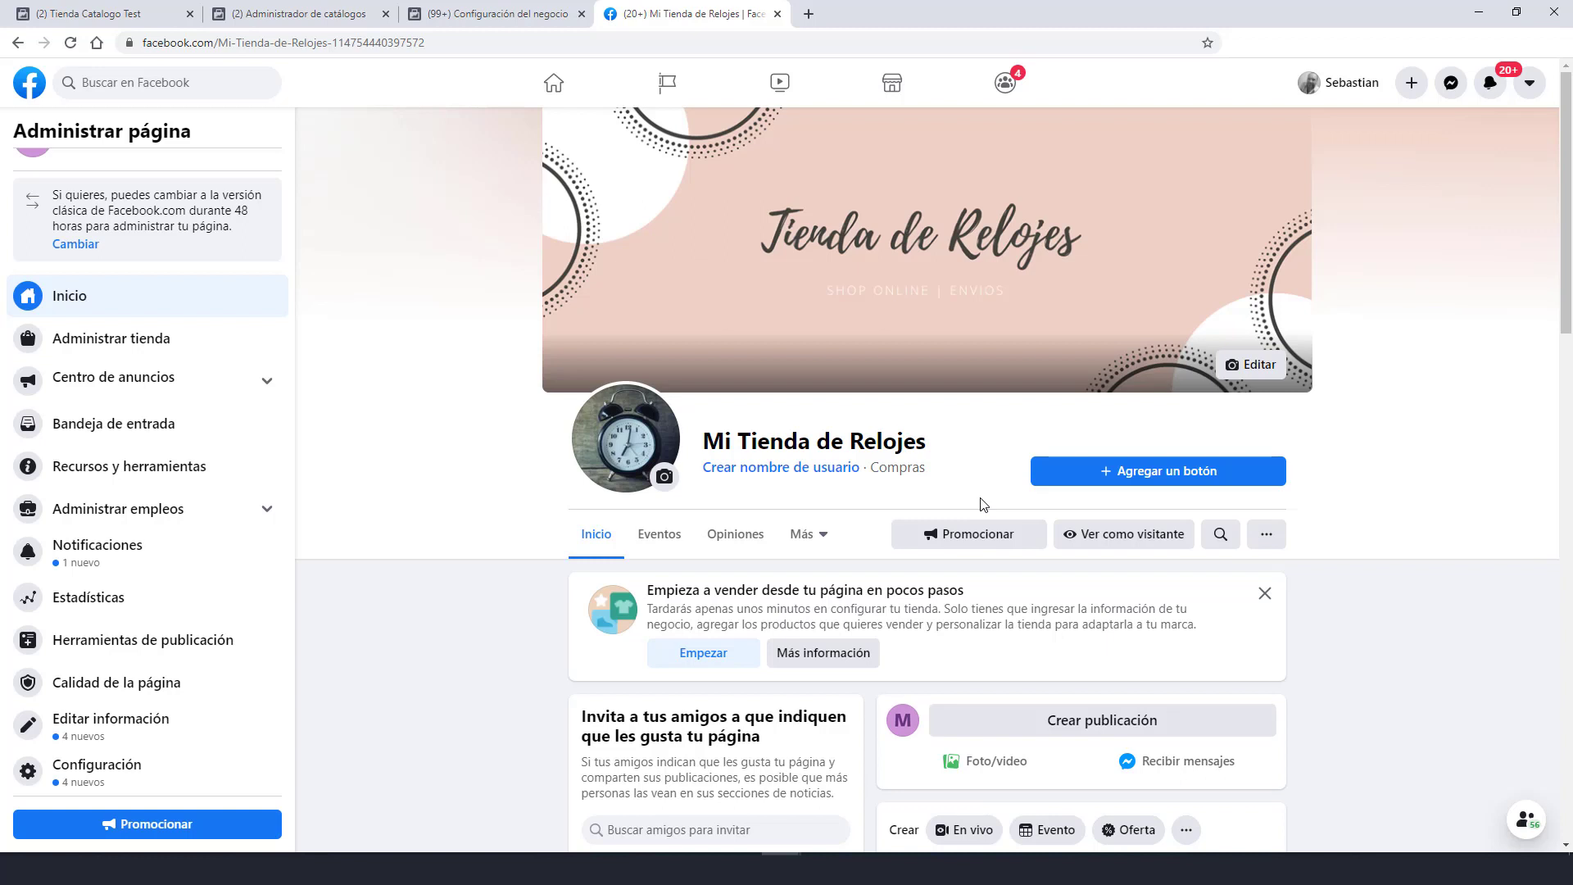
left_click(817, 540)
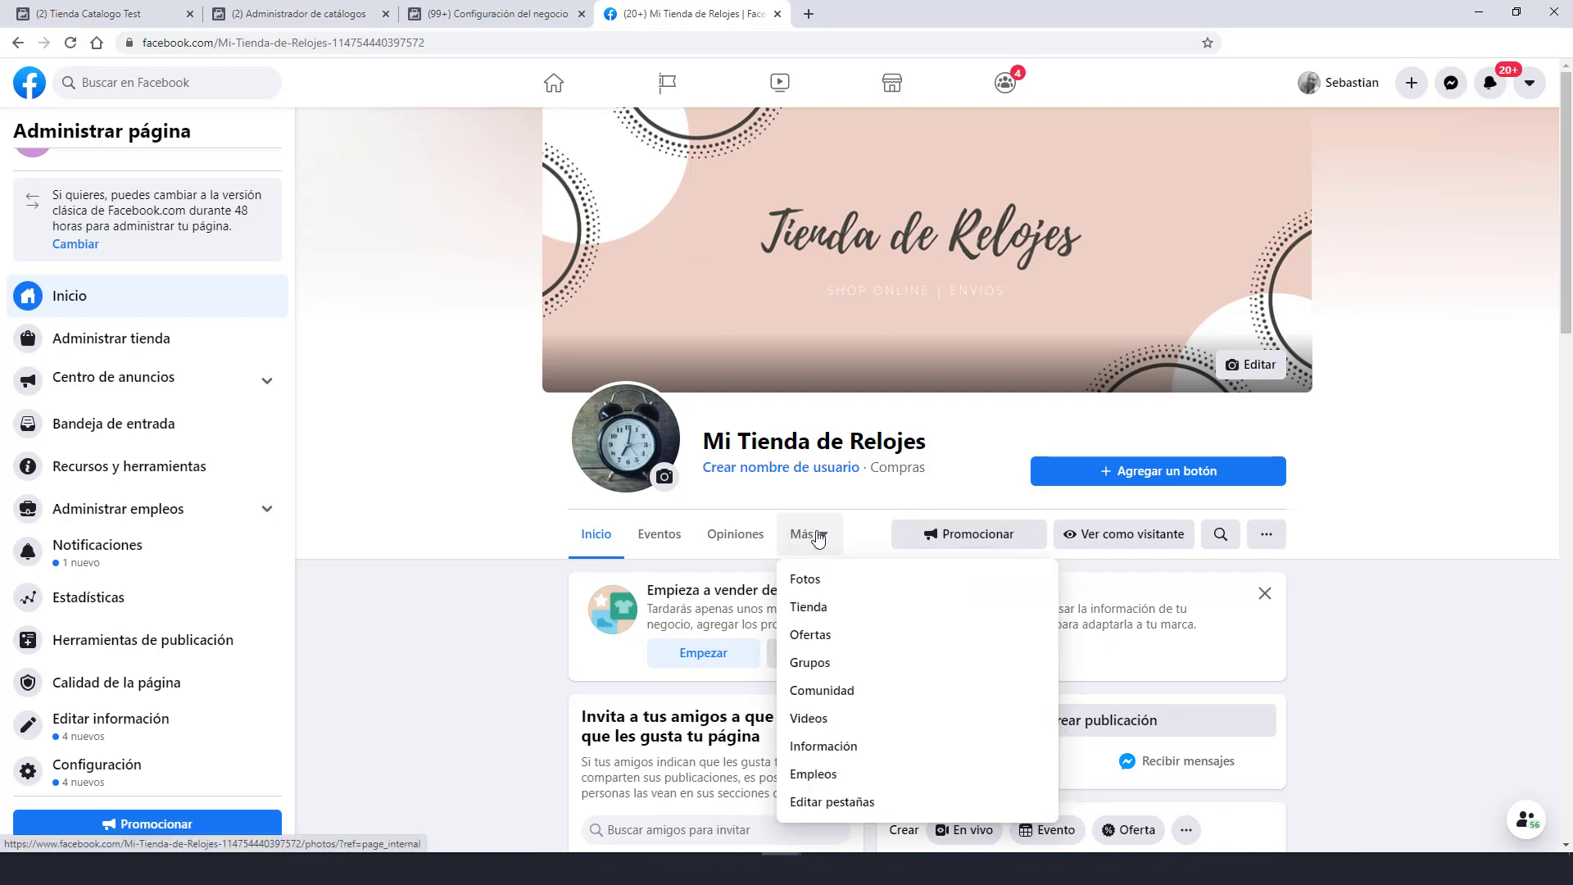
left_click(836, 614)
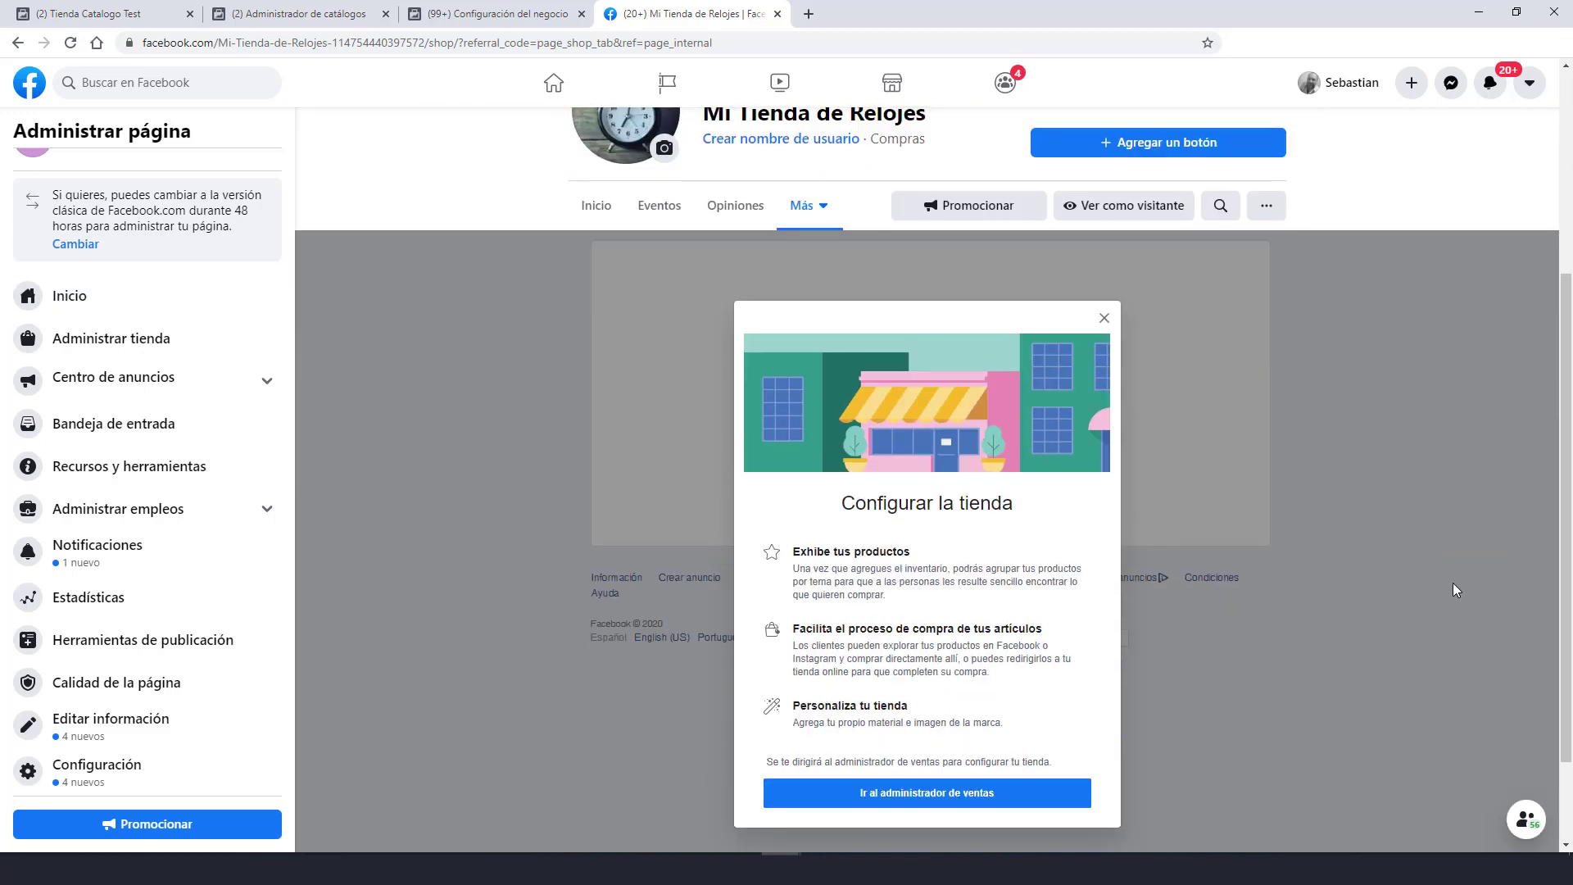
scroll(1453, 583, "down", 1)
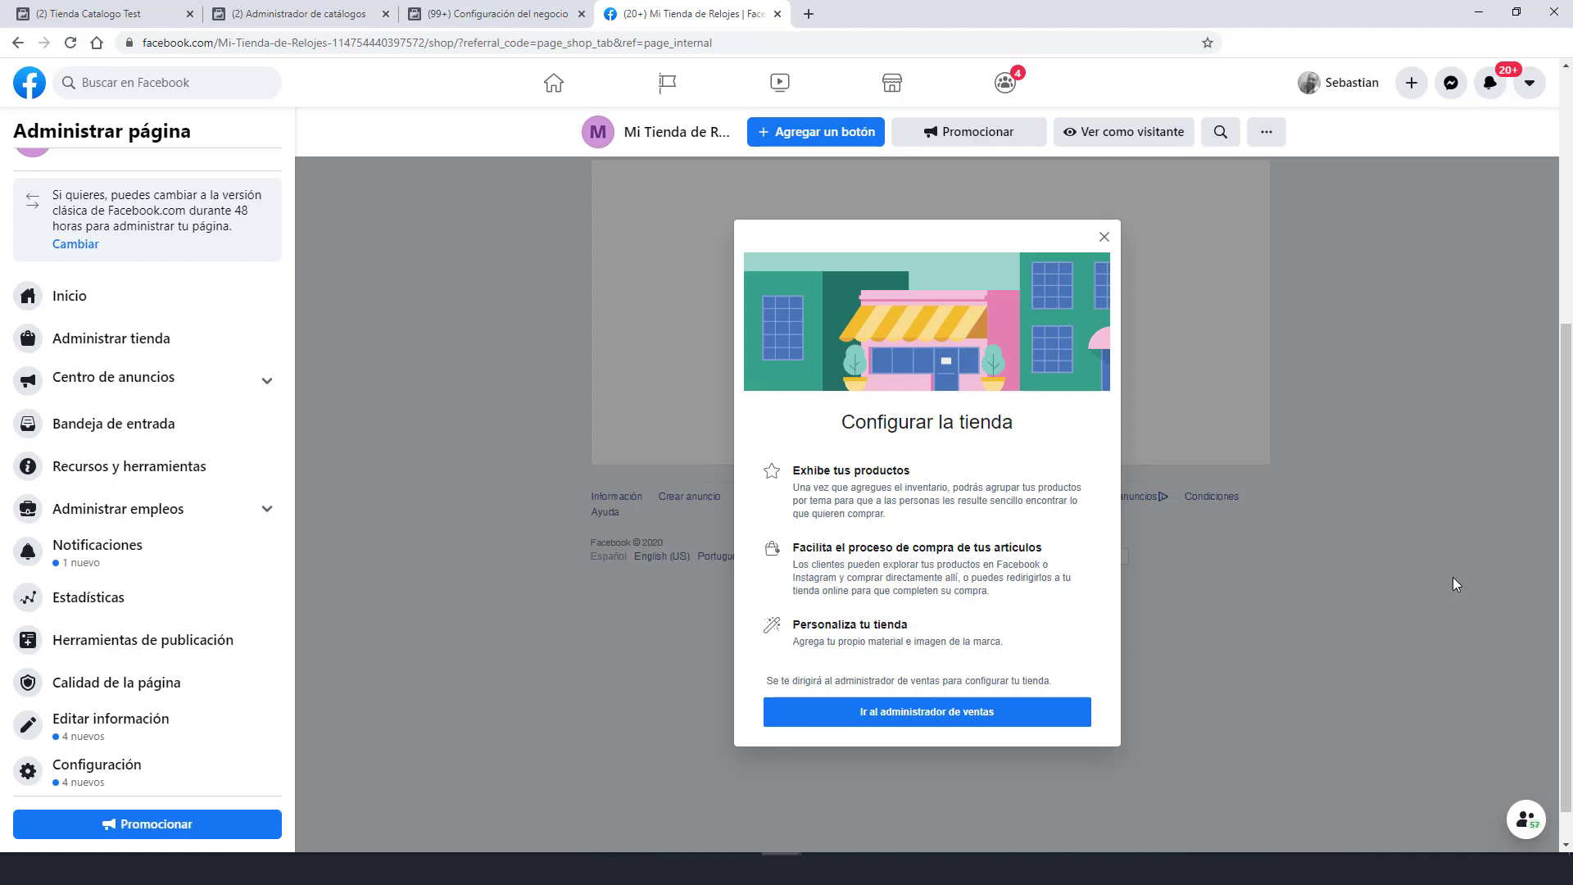
left_click(1026, 726)
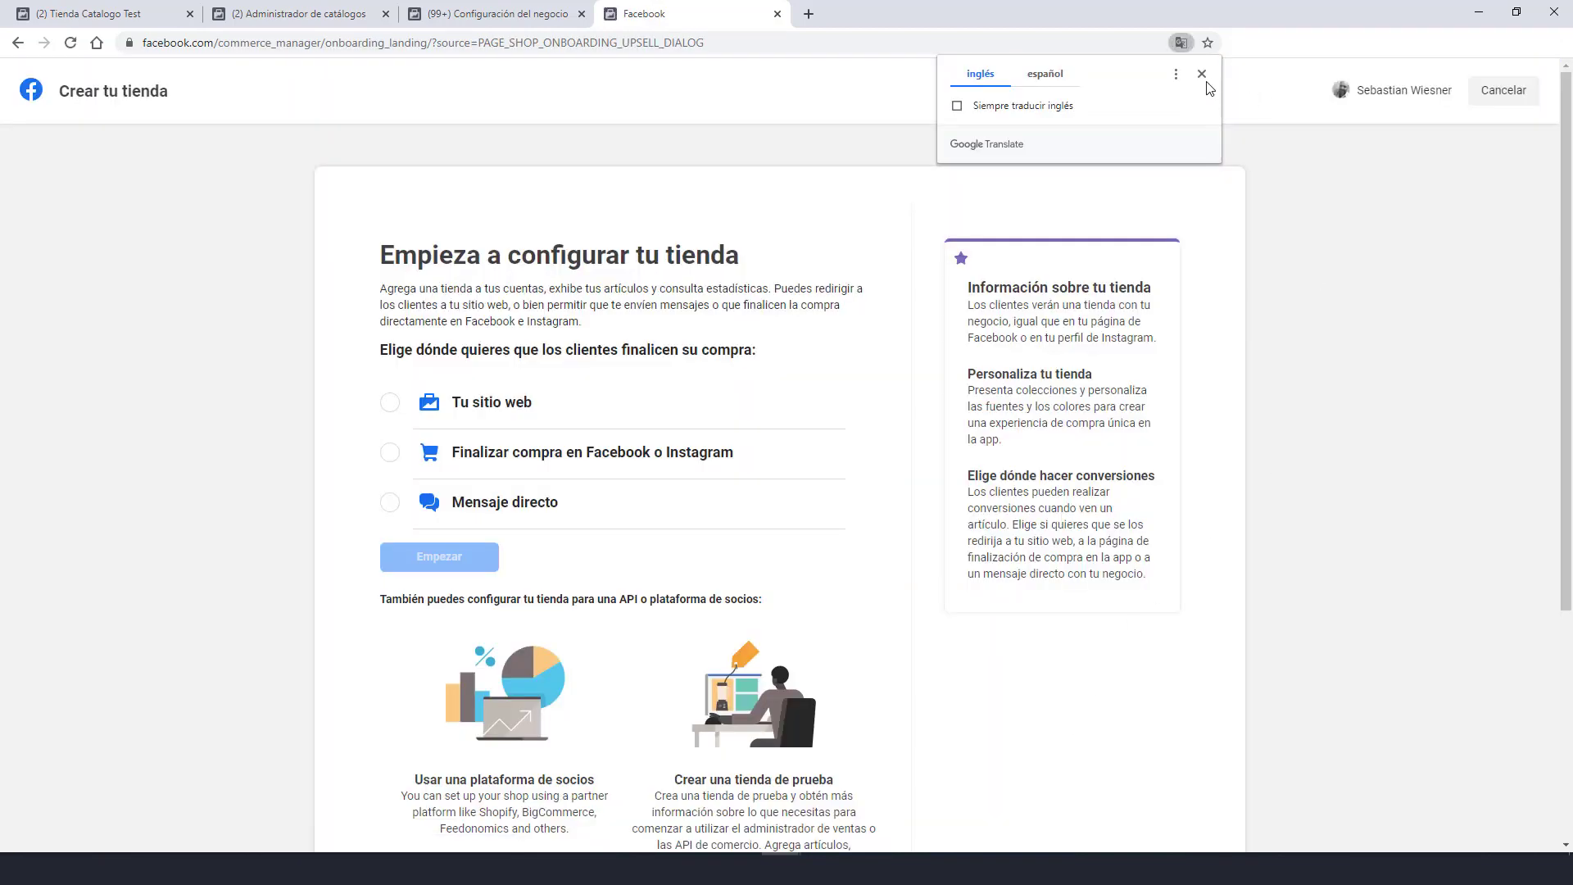
Choose Mensaje directo as the way customers complete their purchase and start the shop setup.
left_click(1202, 76)
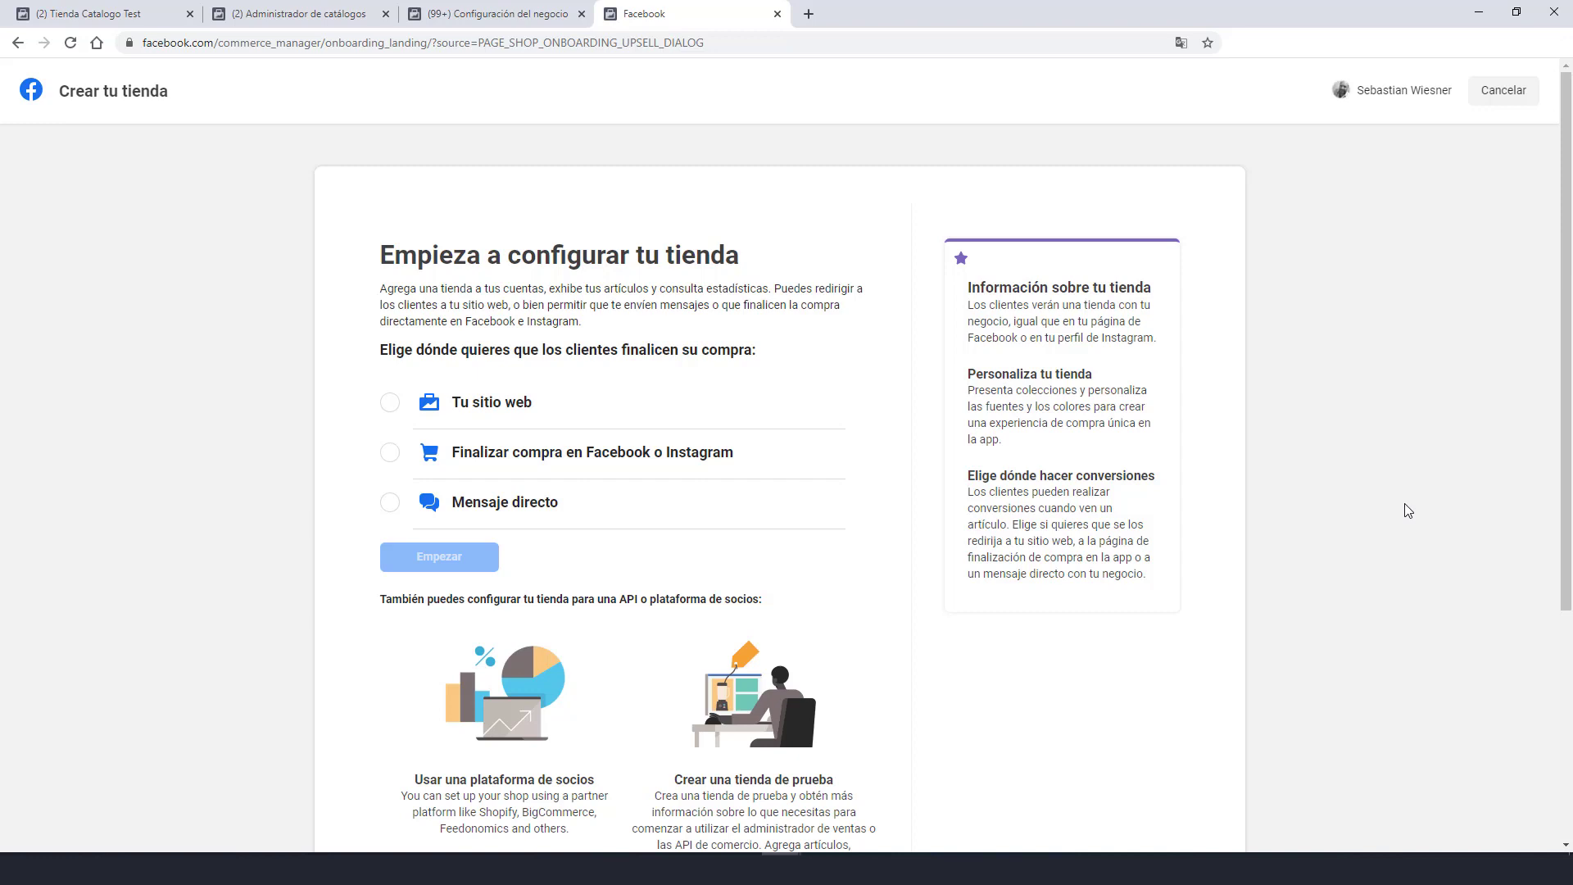
left_click(388, 505)
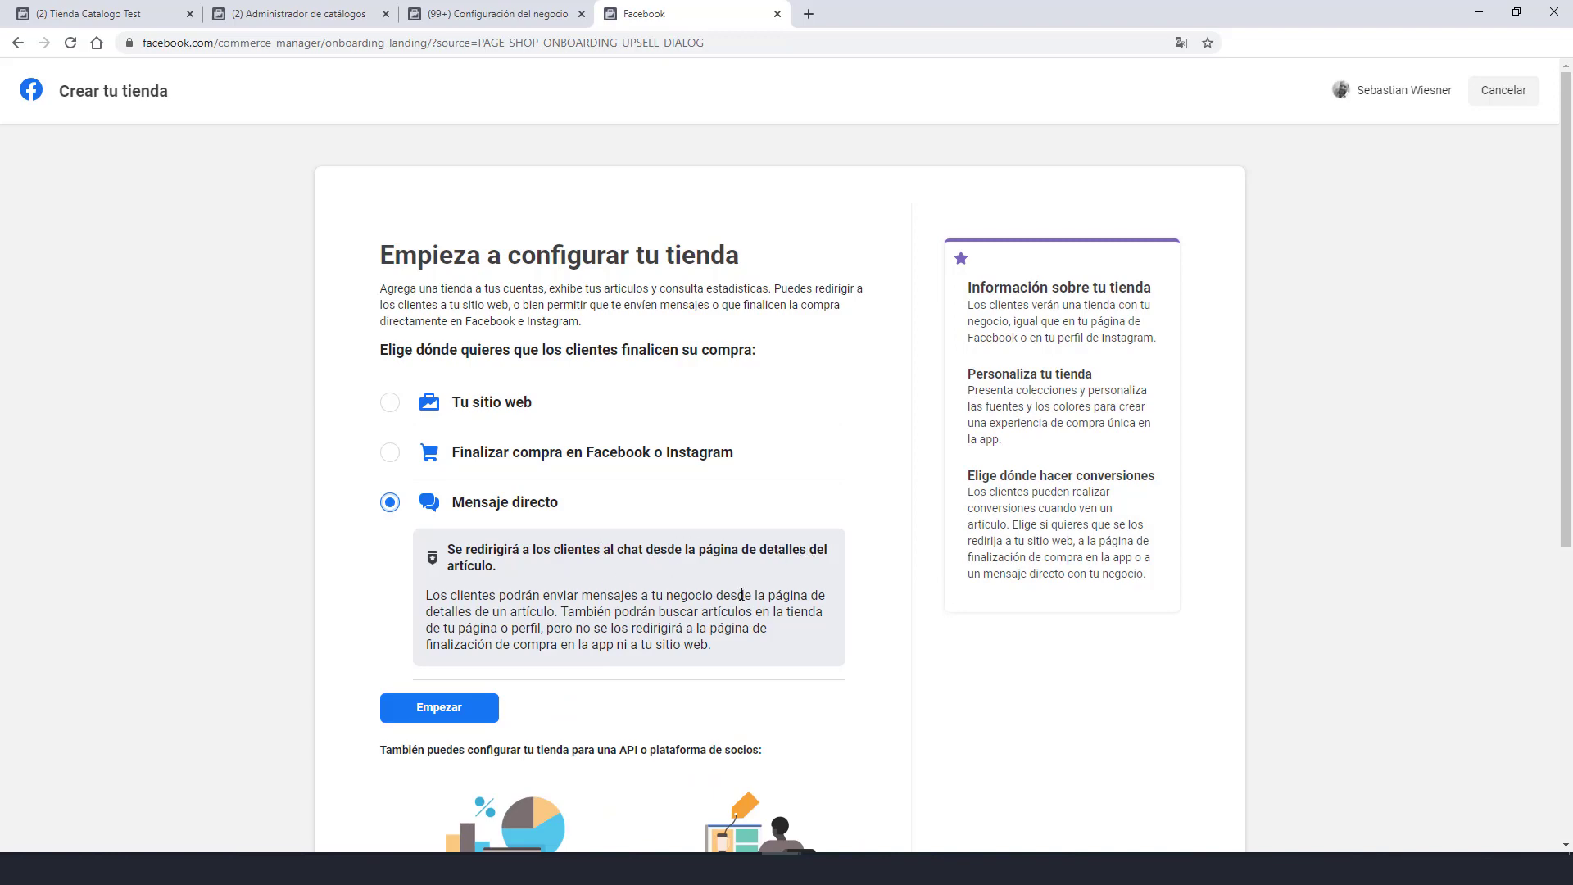
scroll(924, 604, "down", 2)
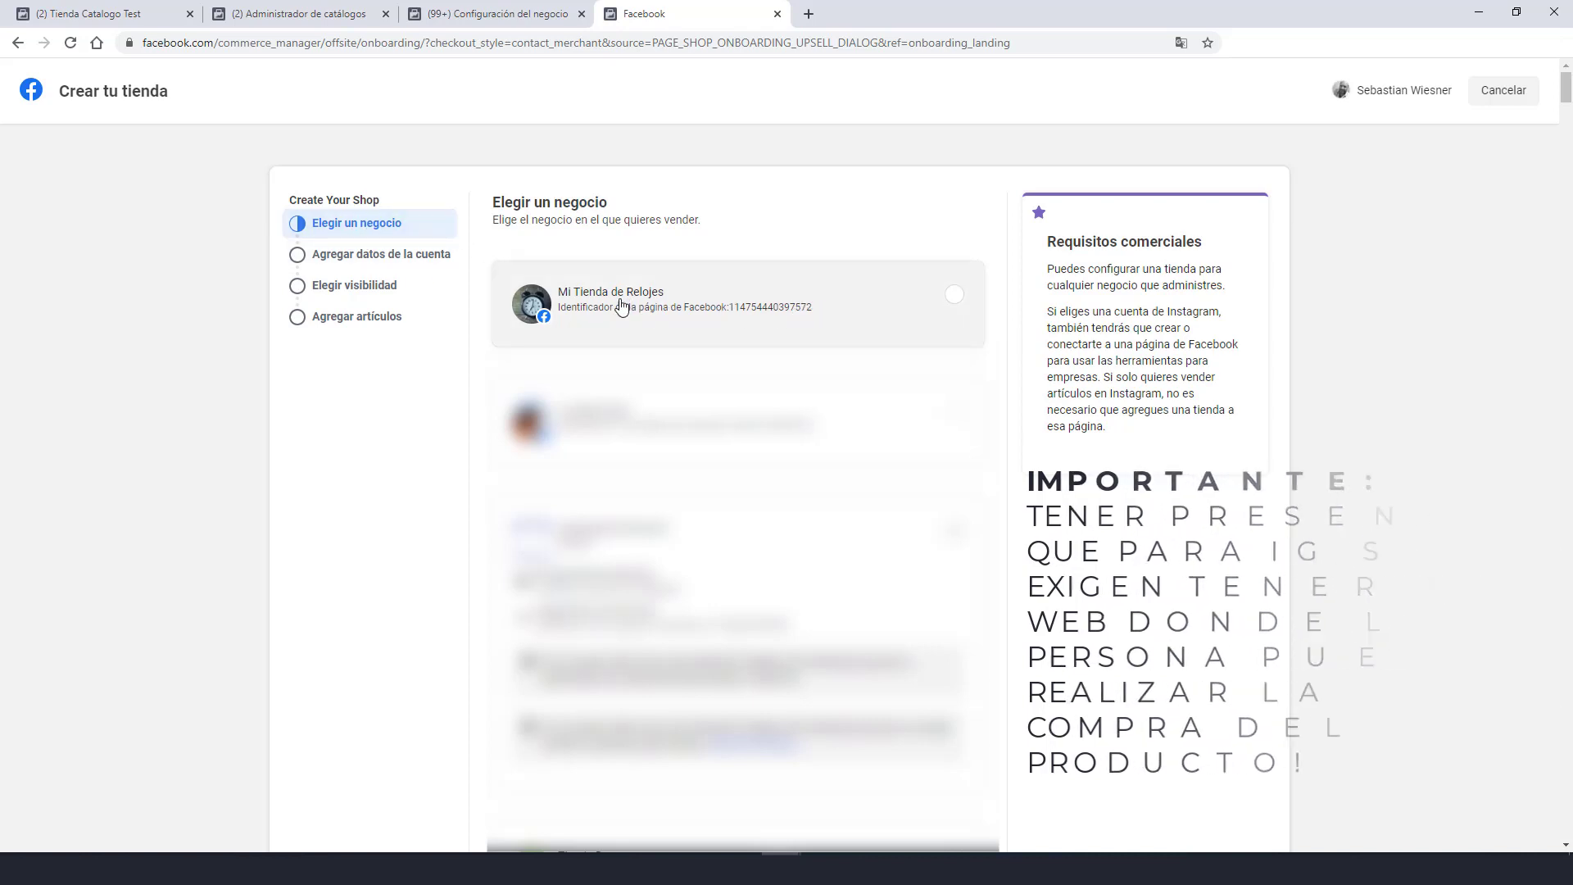
Select the Mi Tienda de Relojes page as the business to sell from and continue to the account details.
left_click(899, 320)
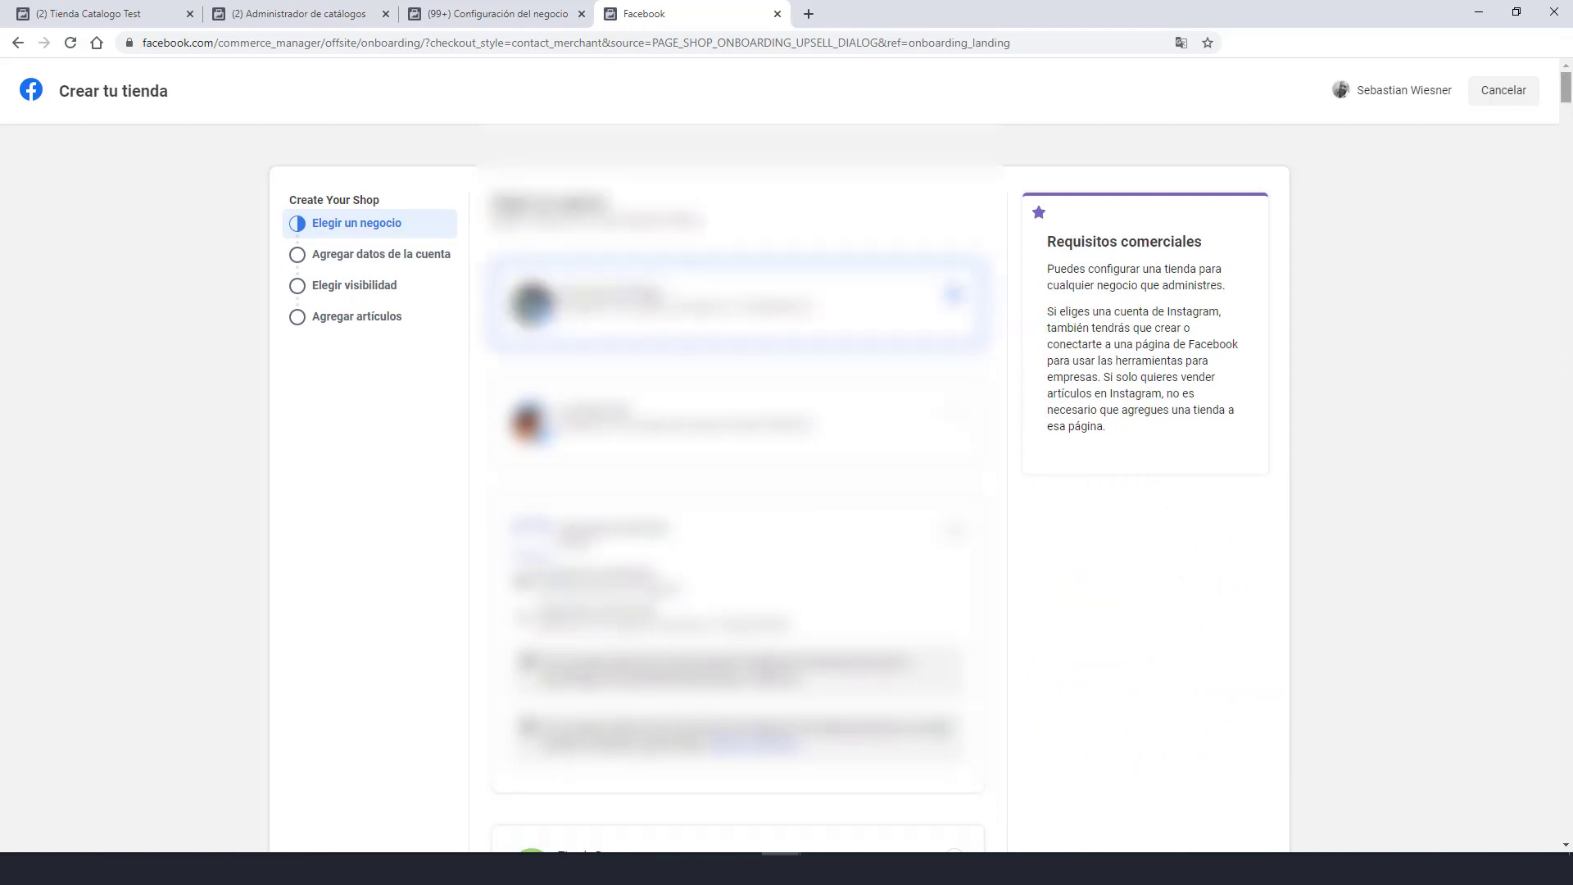
scroll(737, 492, "down", 5)
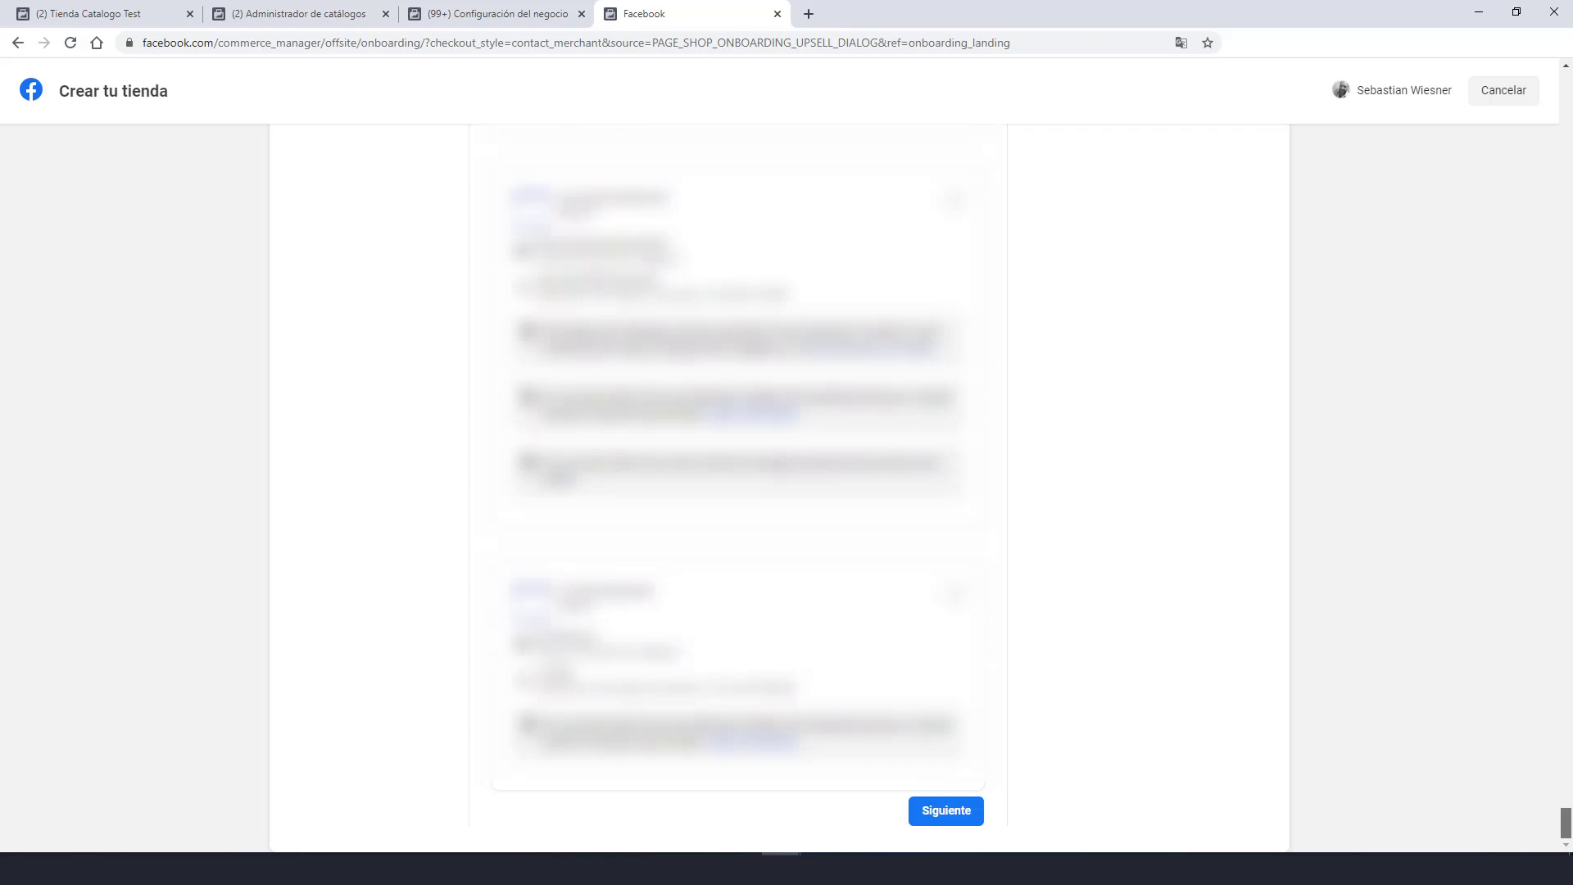
left_click(938, 814)
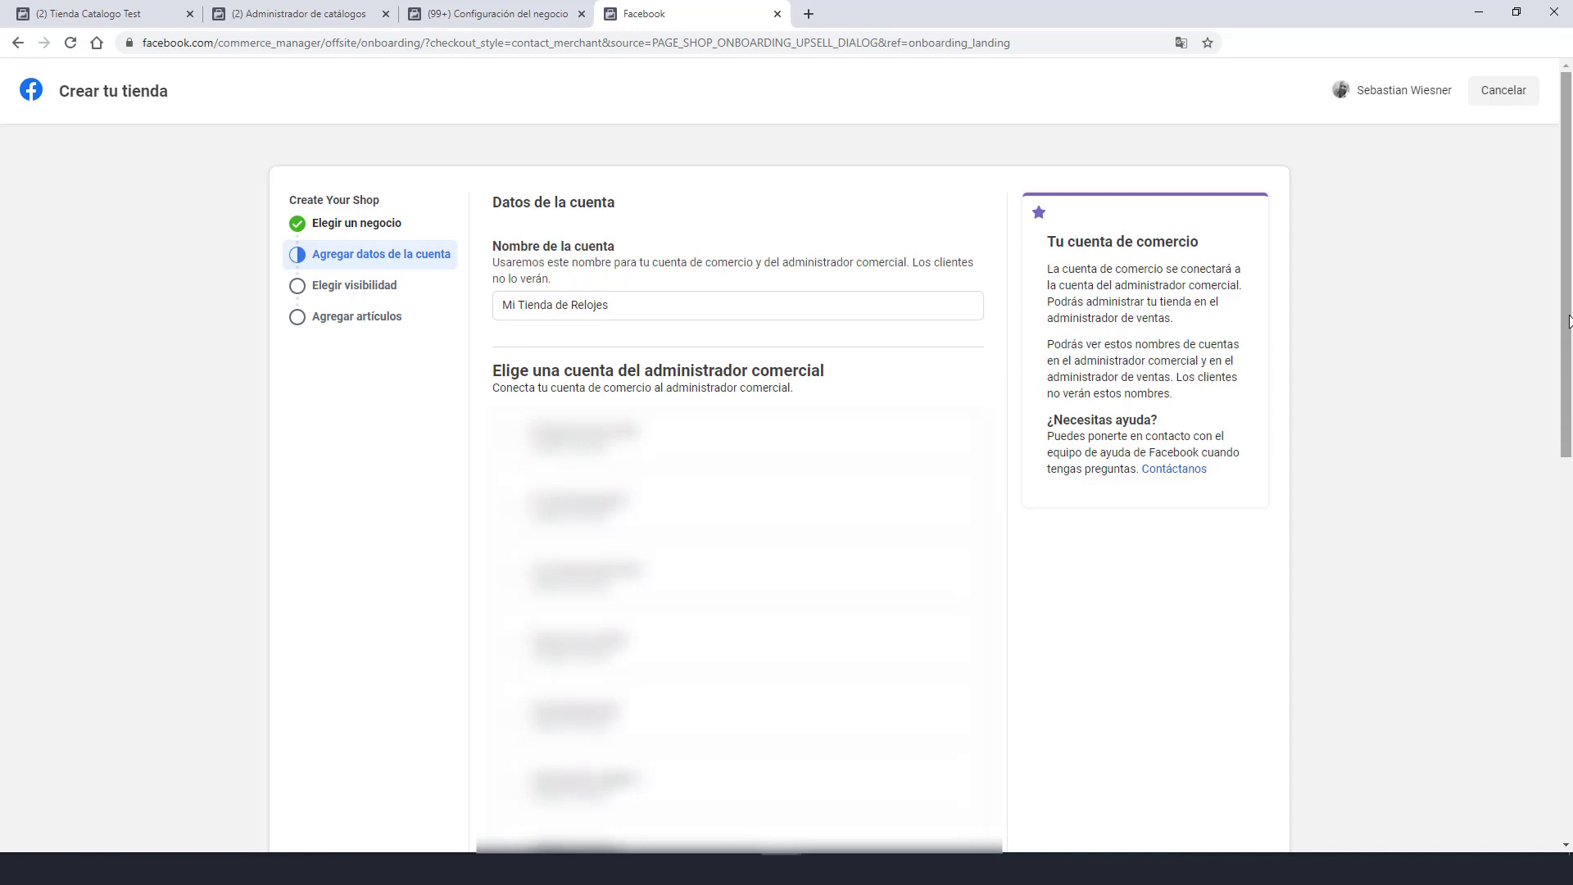
Connect the shop to the existing business account named after its owner and accept the Facebook page as where it is shown.
left_click_drag(1568, 320, 1567, 700)
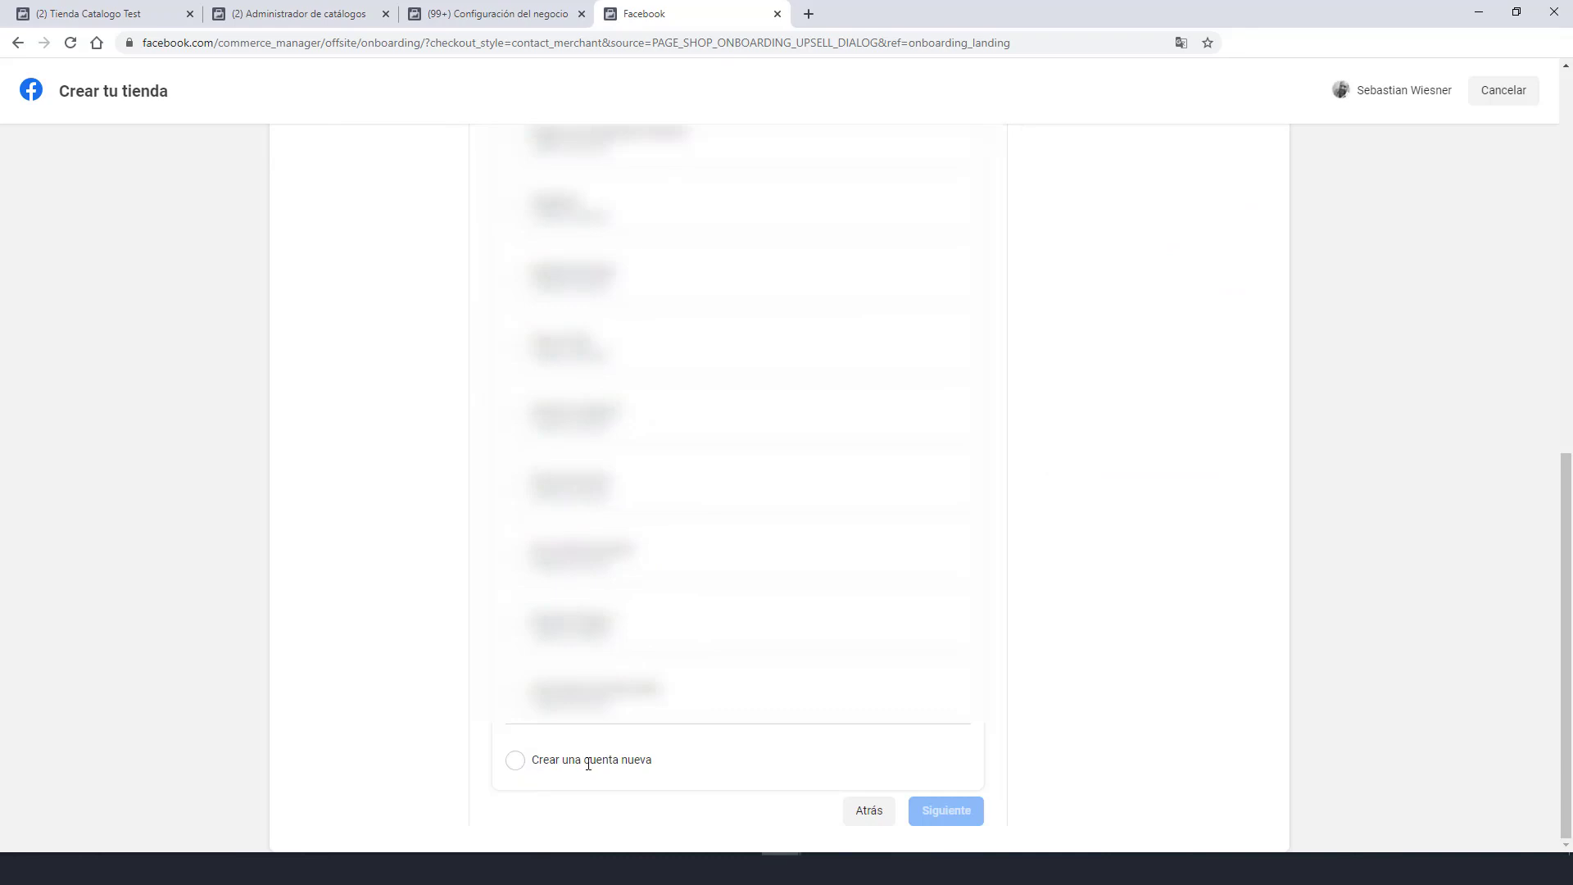
left_click_drag(1568, 686, 1570, 466)
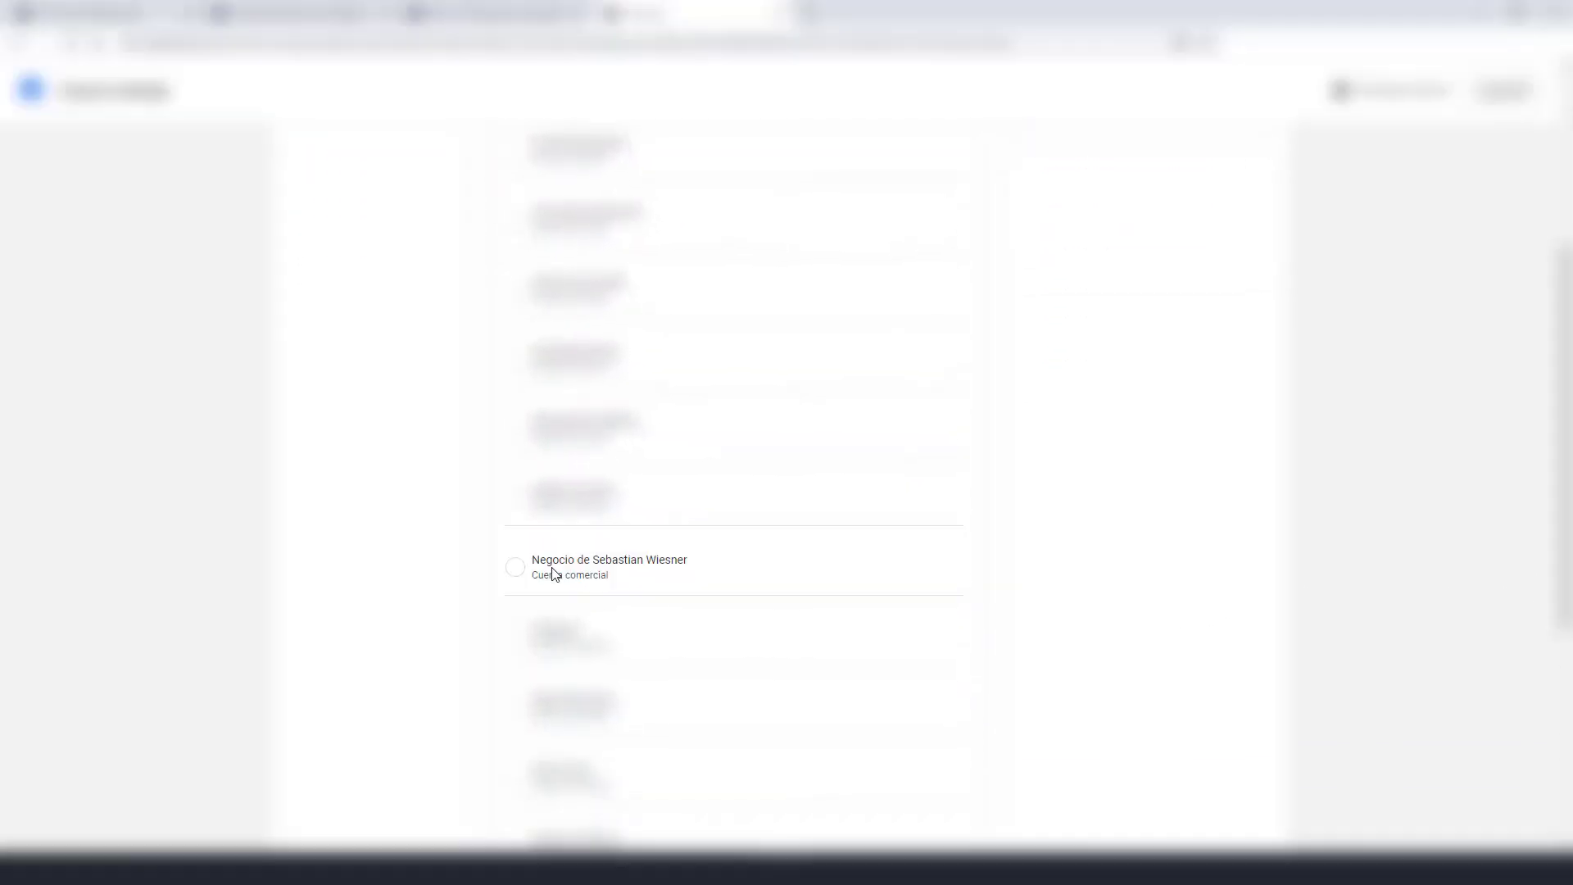
left_click(524, 574)
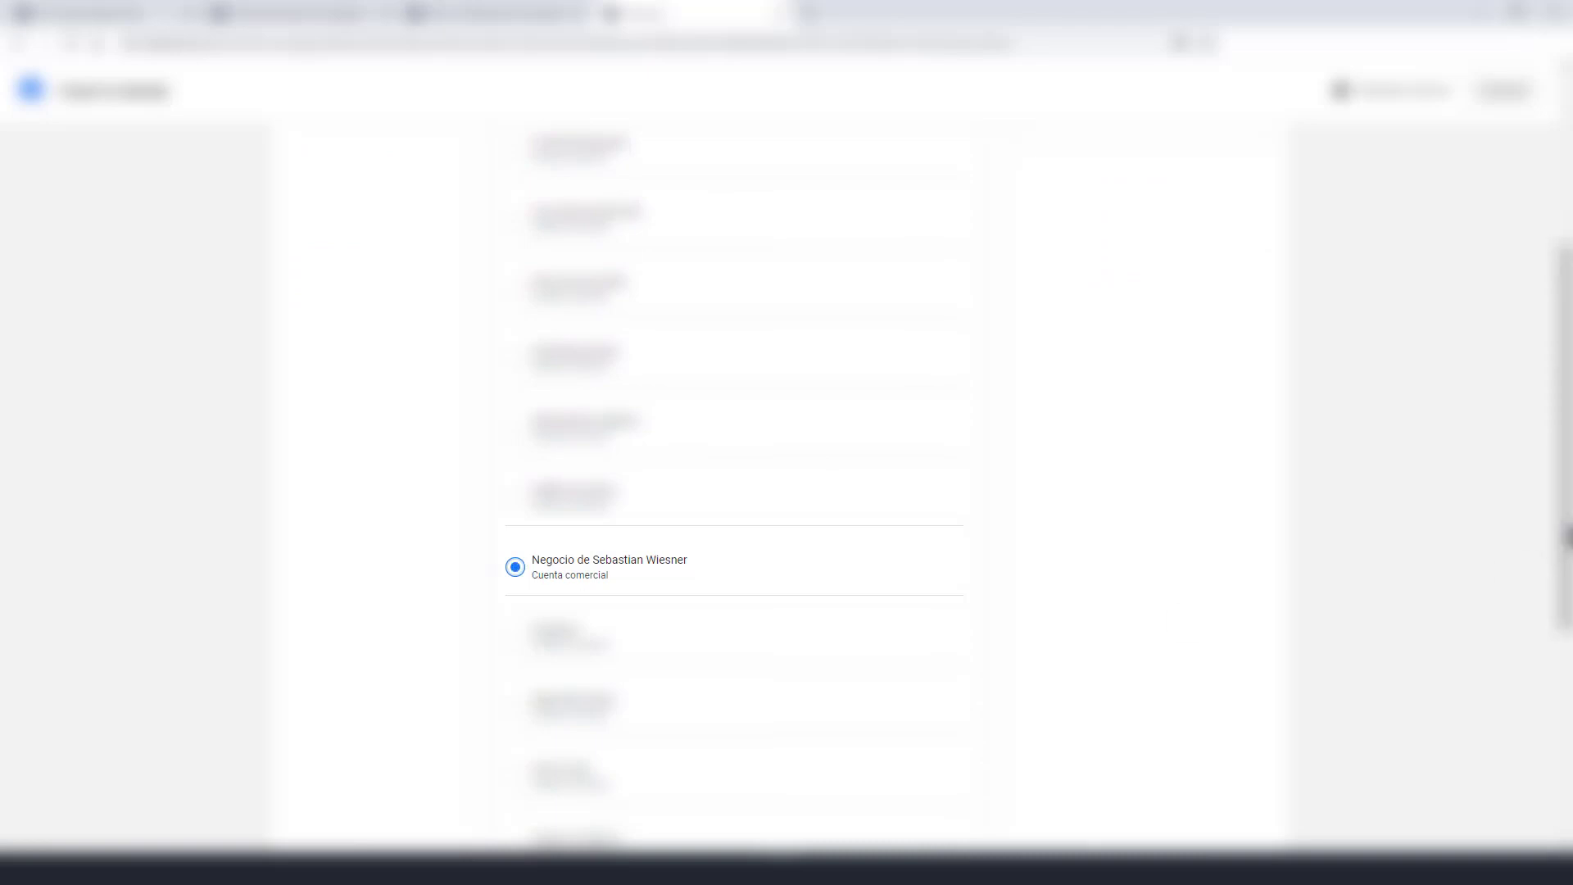
left_click_drag(1567, 537, 1568, 743)
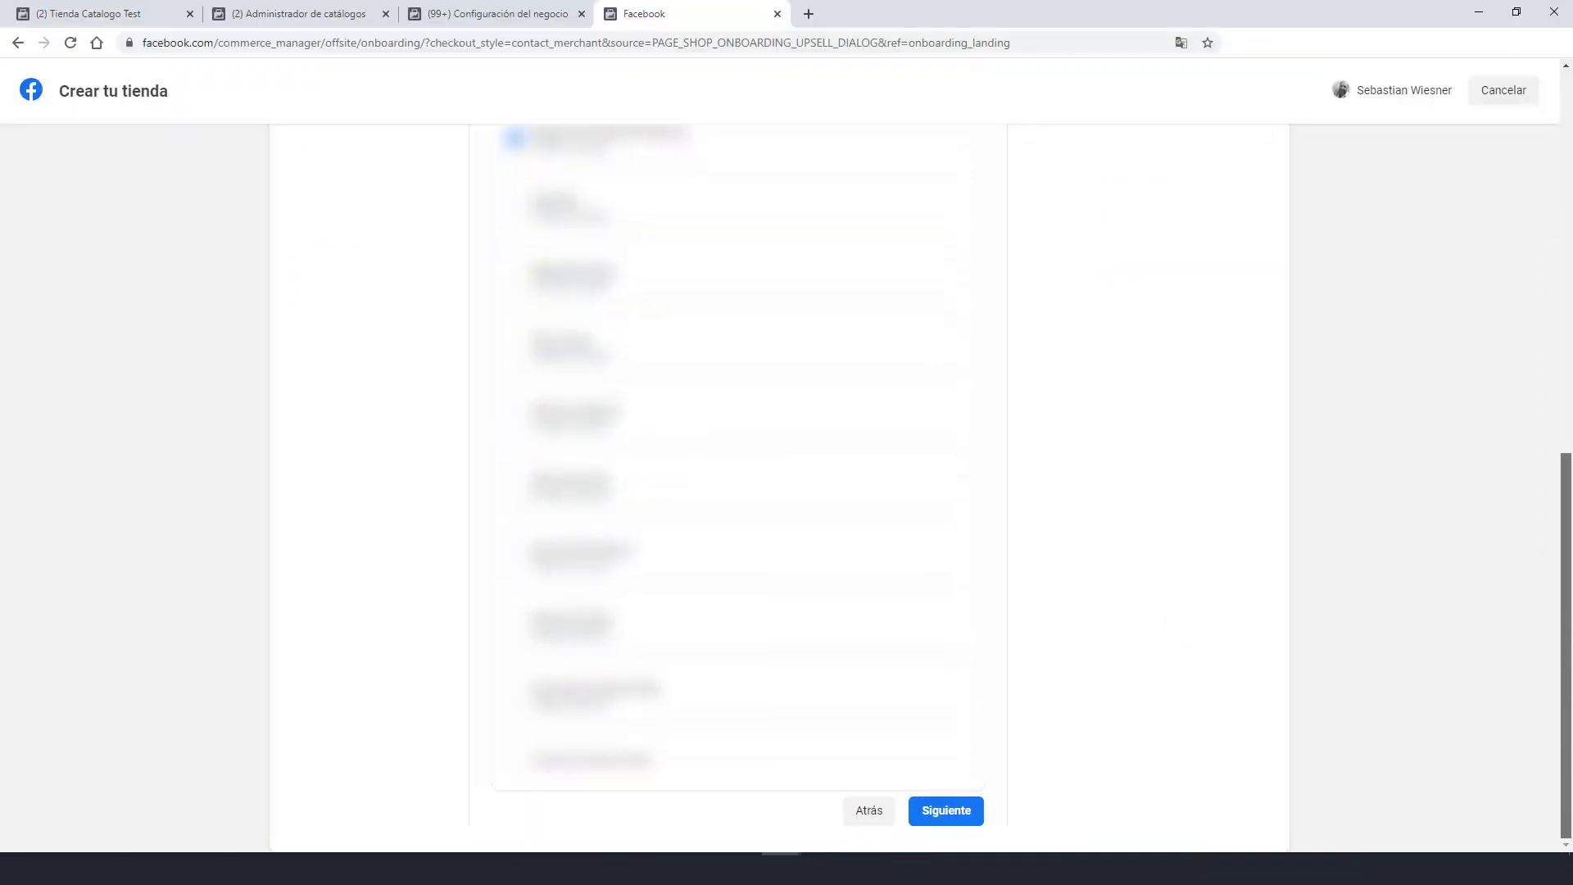
left_click(951, 820)
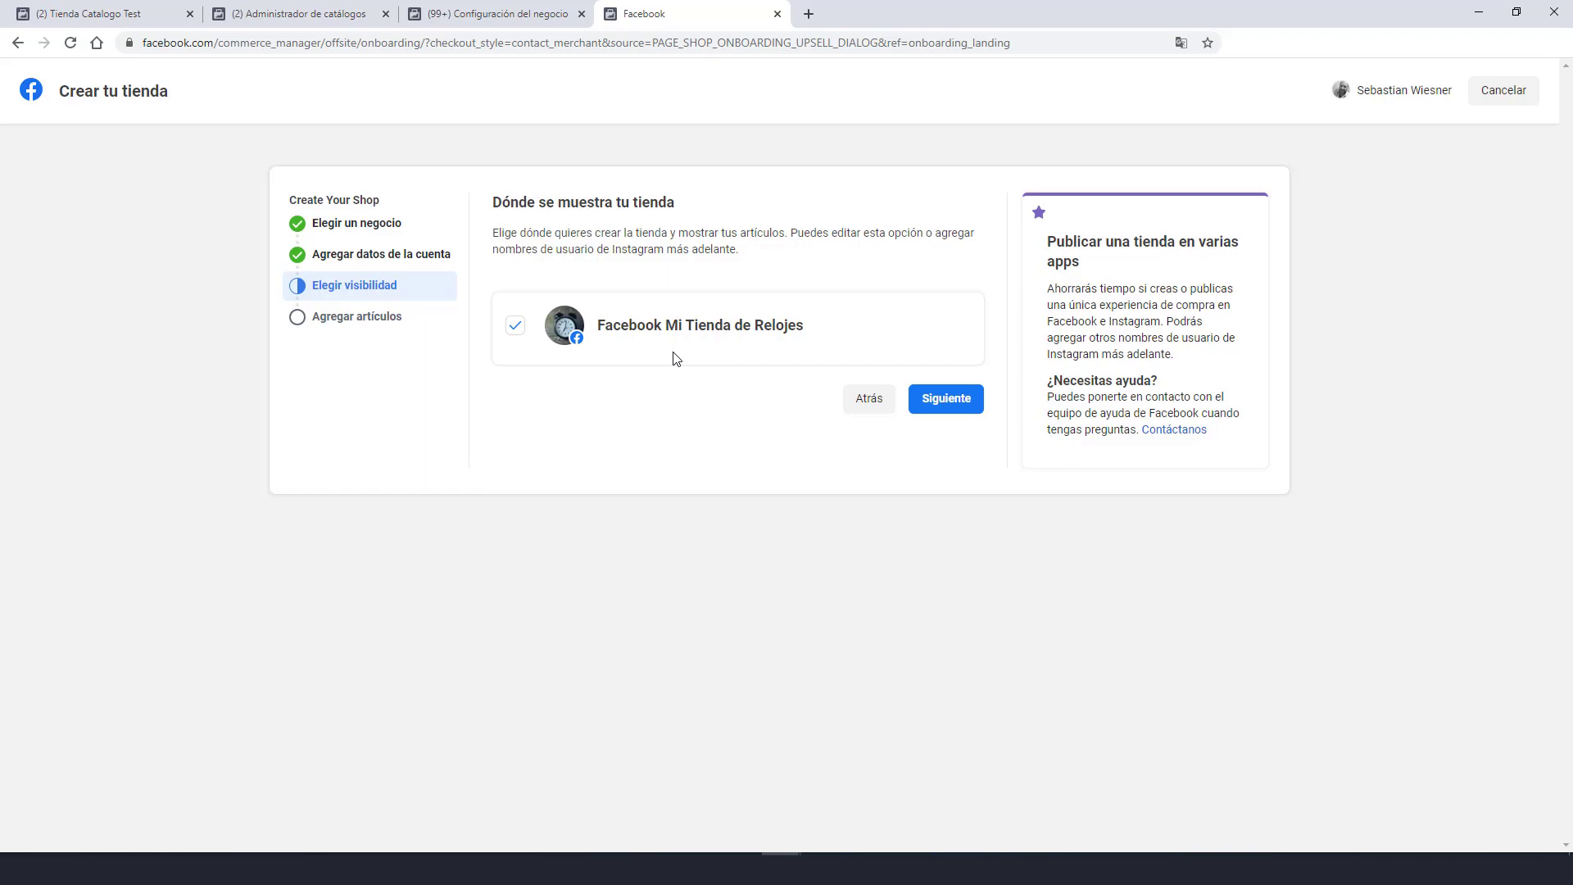
left_click(948, 410)
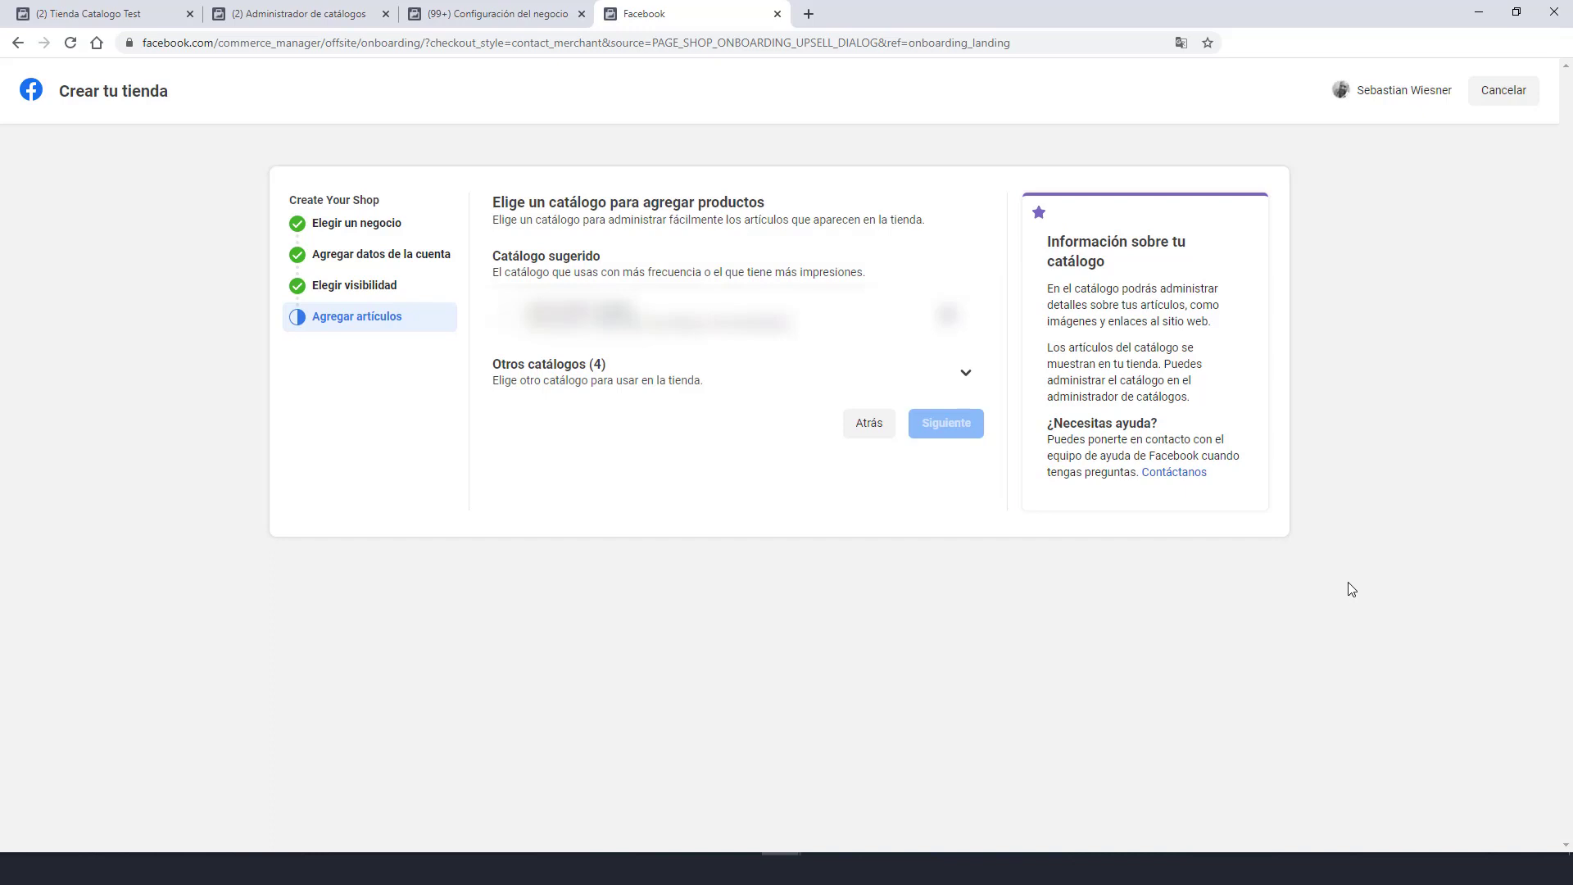
Expand the other catalogs and go to the catalog manager to create a new catalog.
left_click(966, 374)
scroll(979, 565, "down", 1)
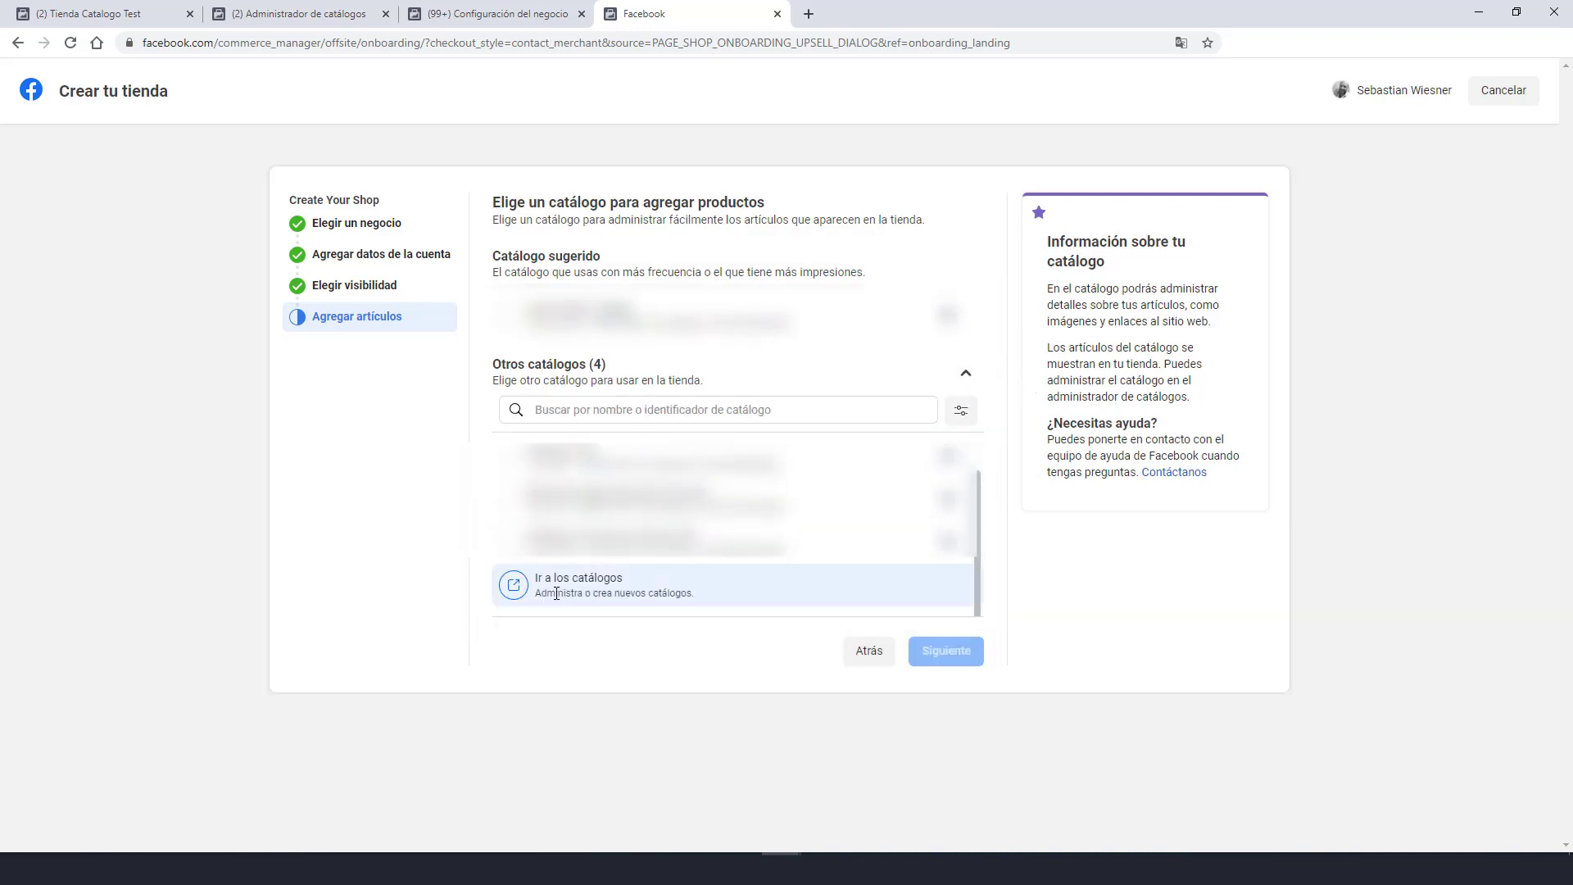
left_click(518, 590)
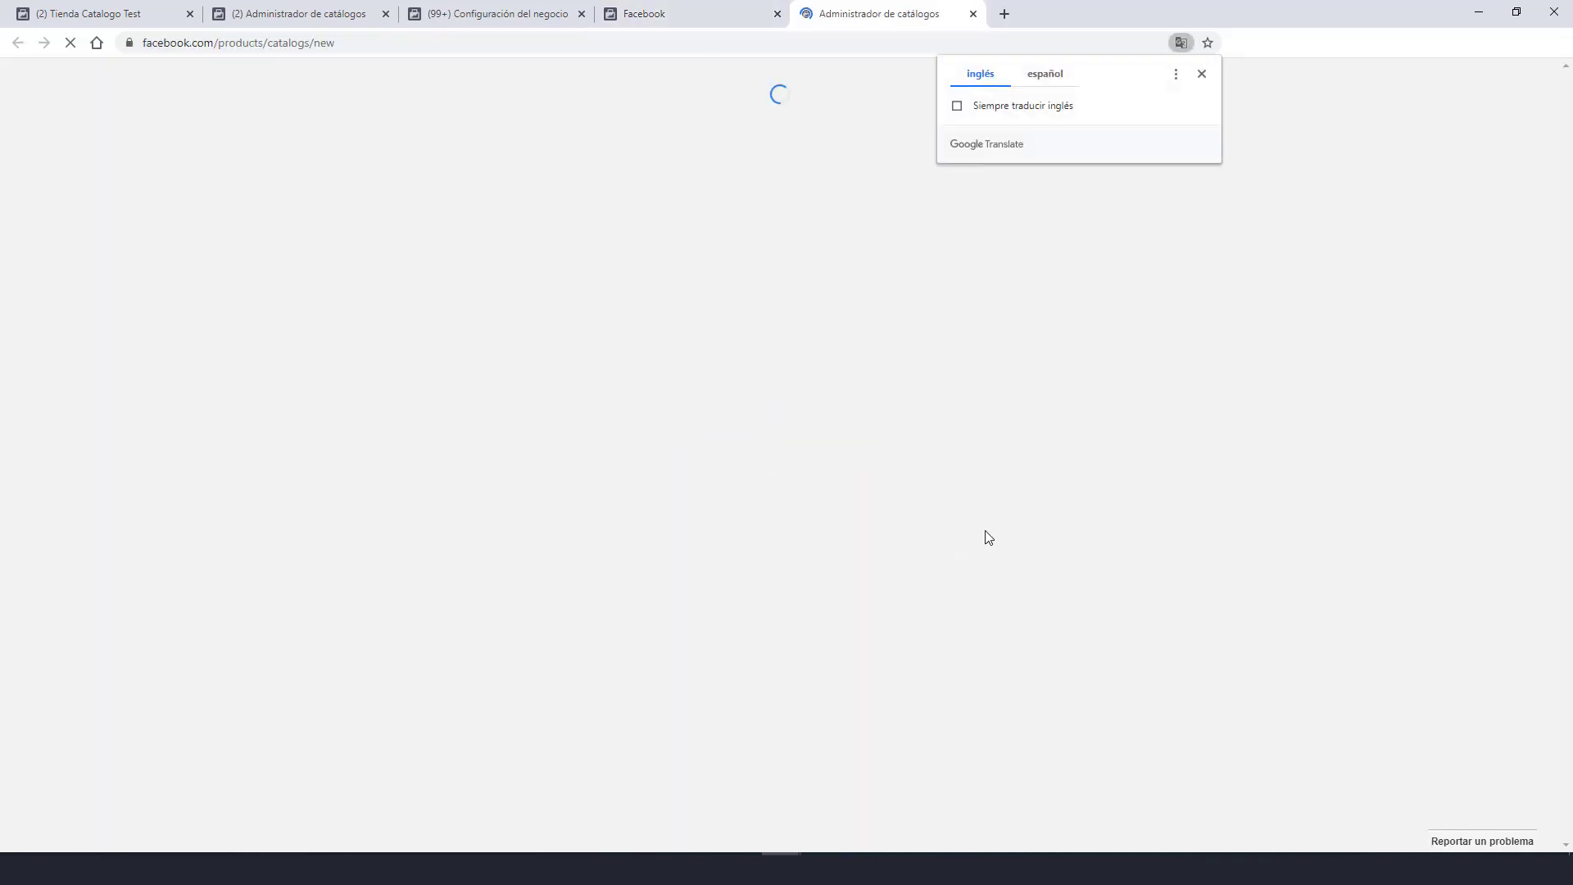
Choose Comercio electrónico with Productos as the new catalog's type and continue to its configuration.
left_click(1202, 75)
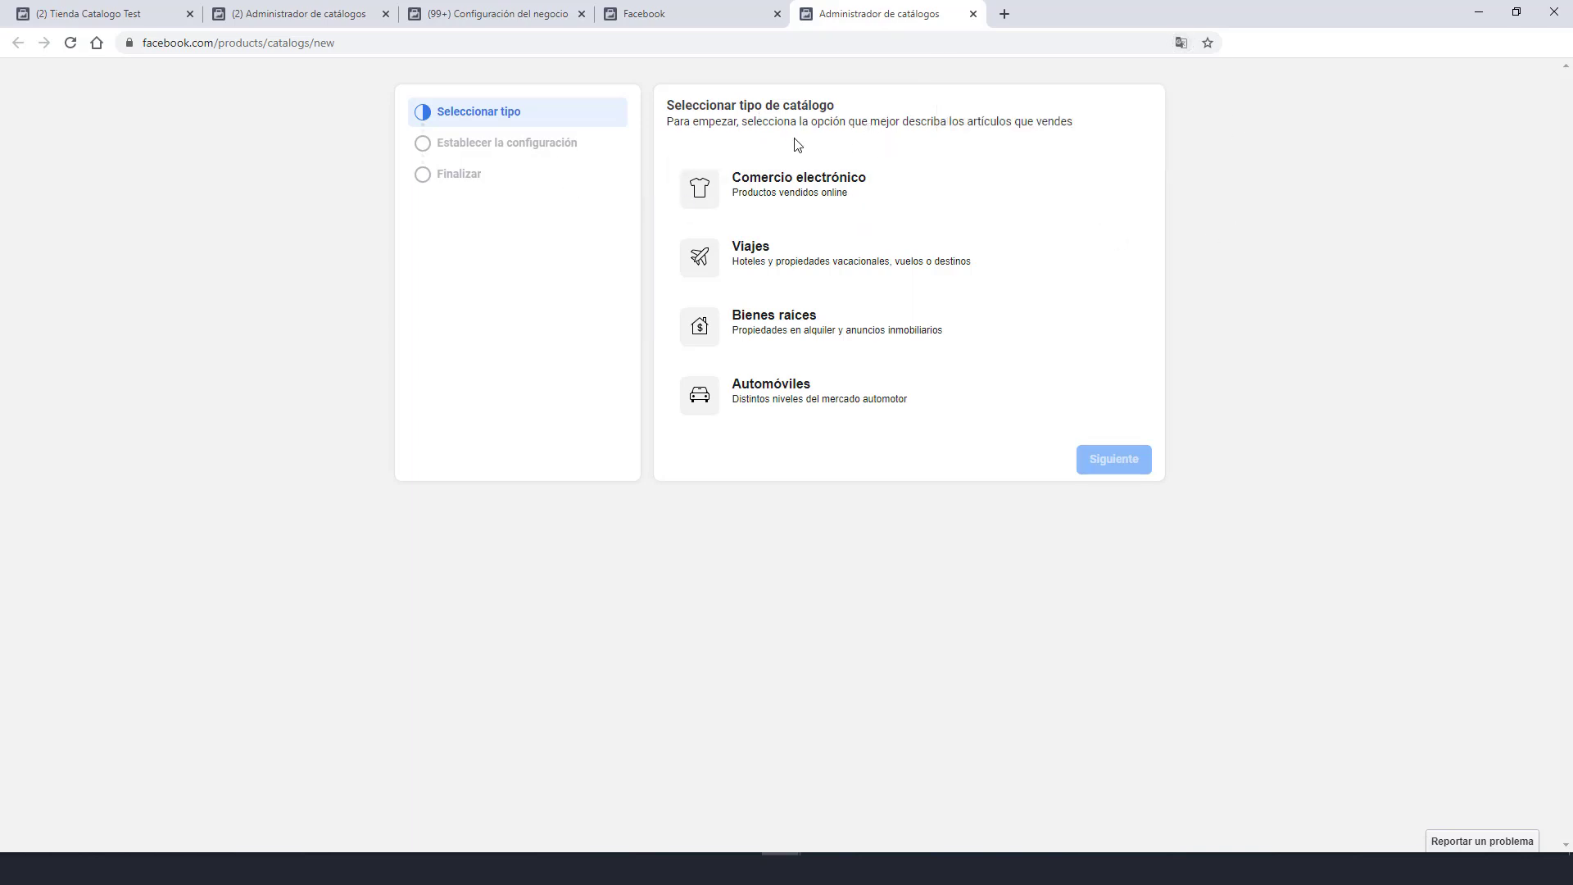
left_click(822, 199)
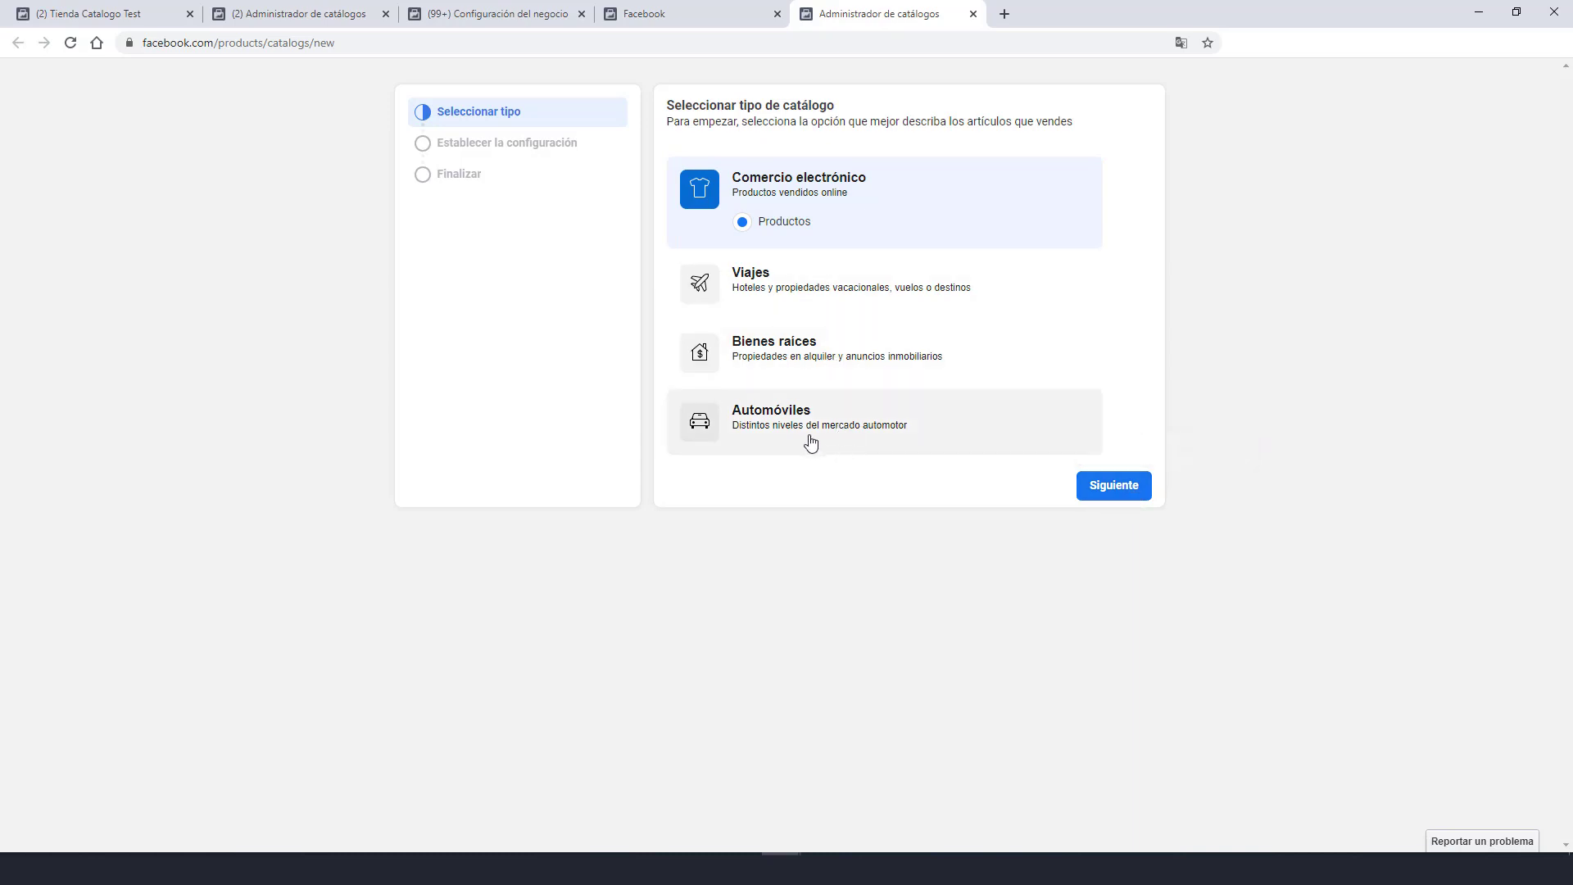
left_click(1115, 494)
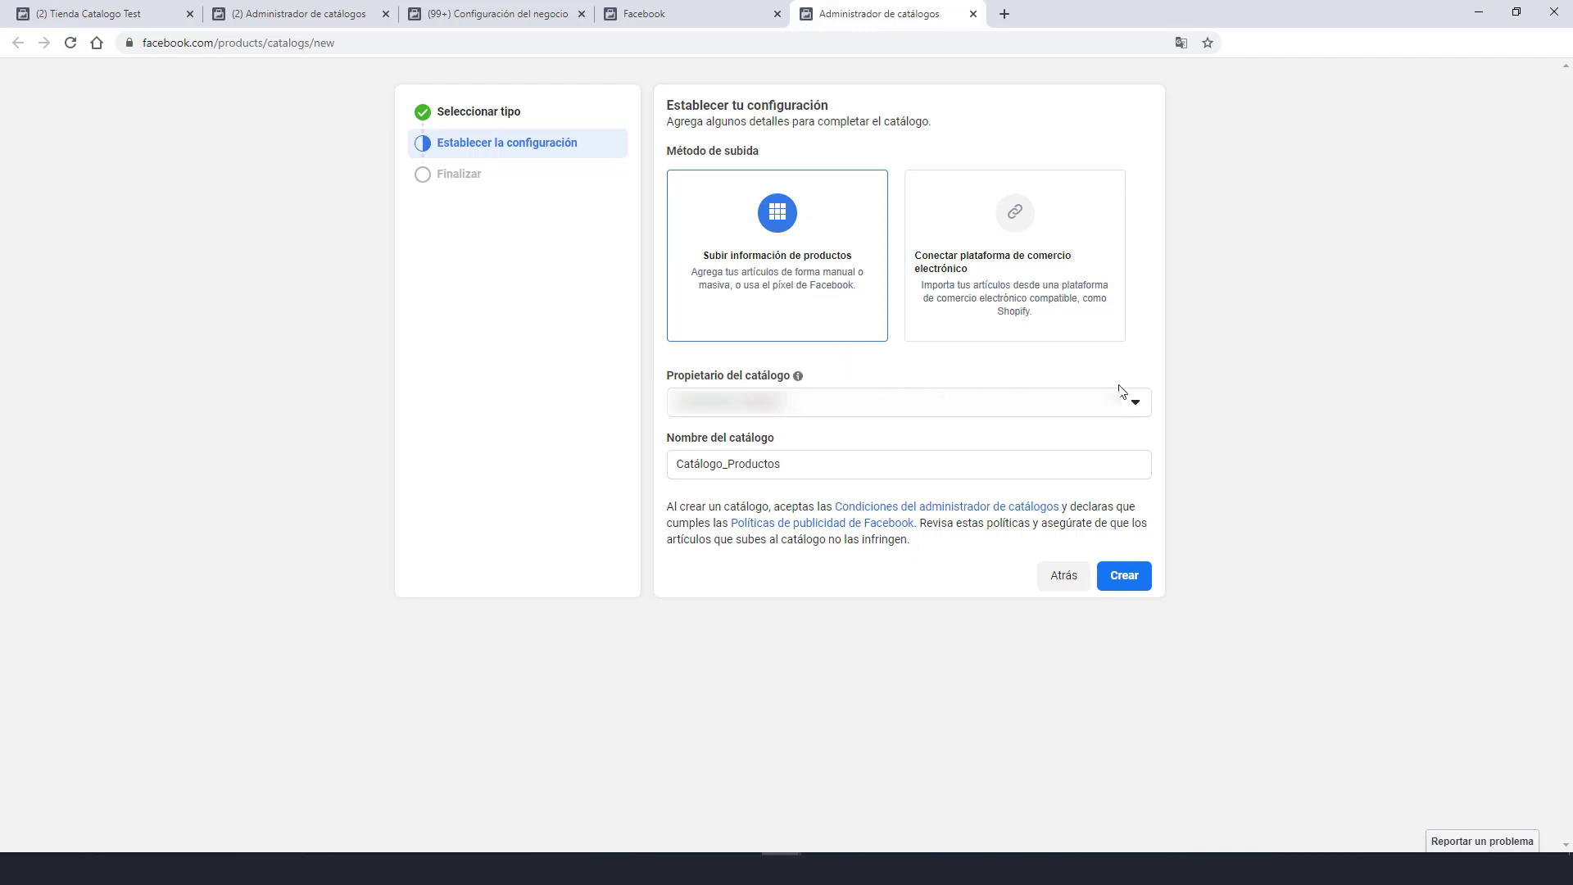
Create the catalog under the business account named after its owner, with the name Catálogo_Productos_RELOJES.
left_click(945, 417)
left_click_drag(1144, 481, 1153, 560)
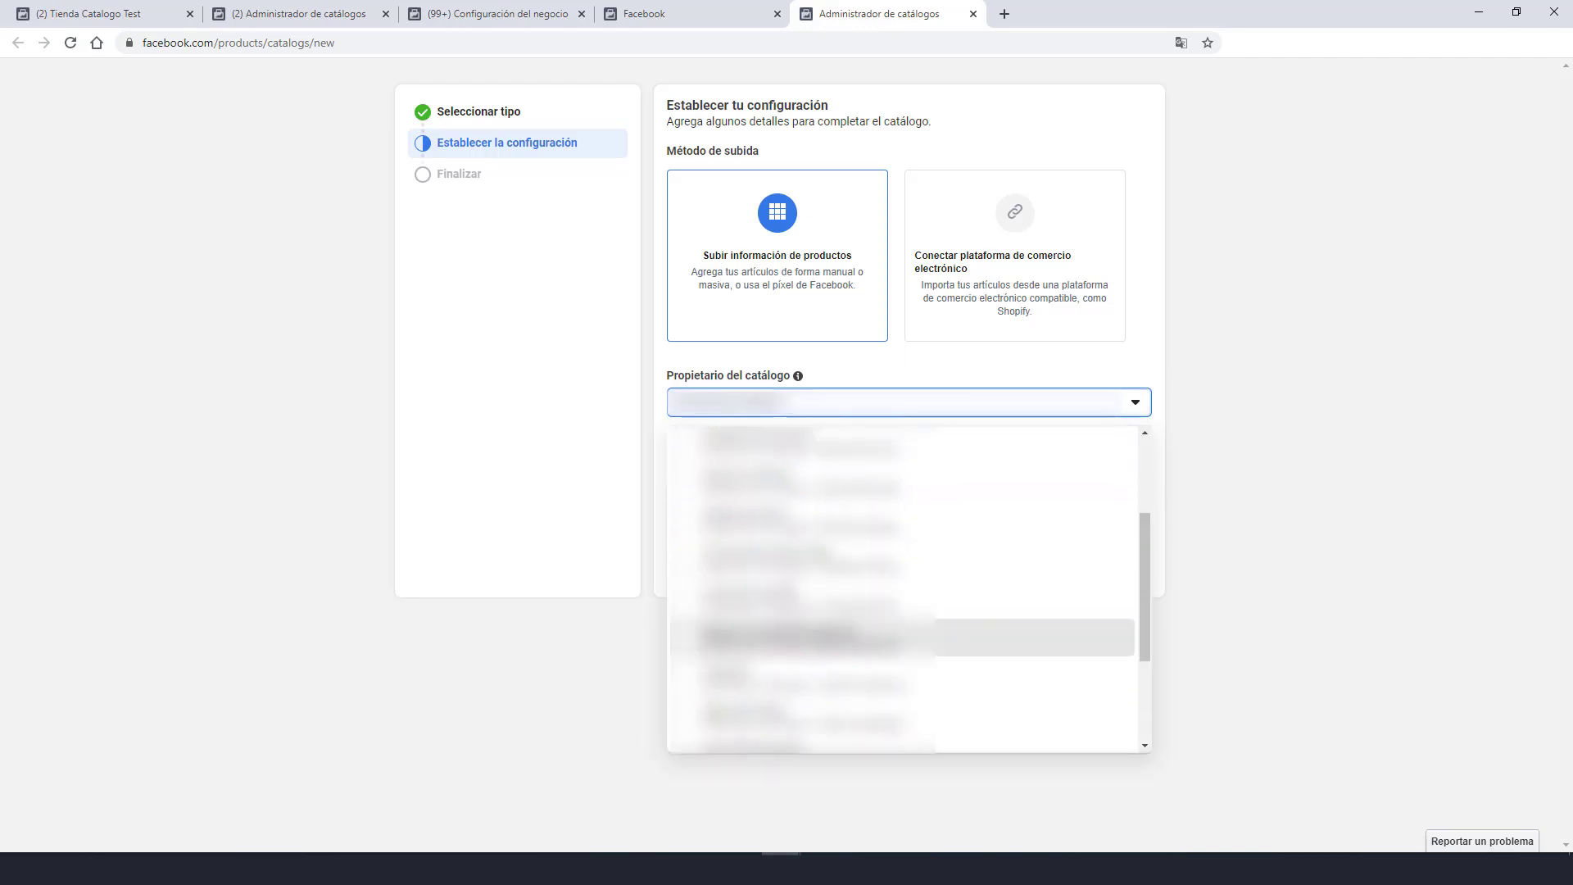
left_click(1122, 641)
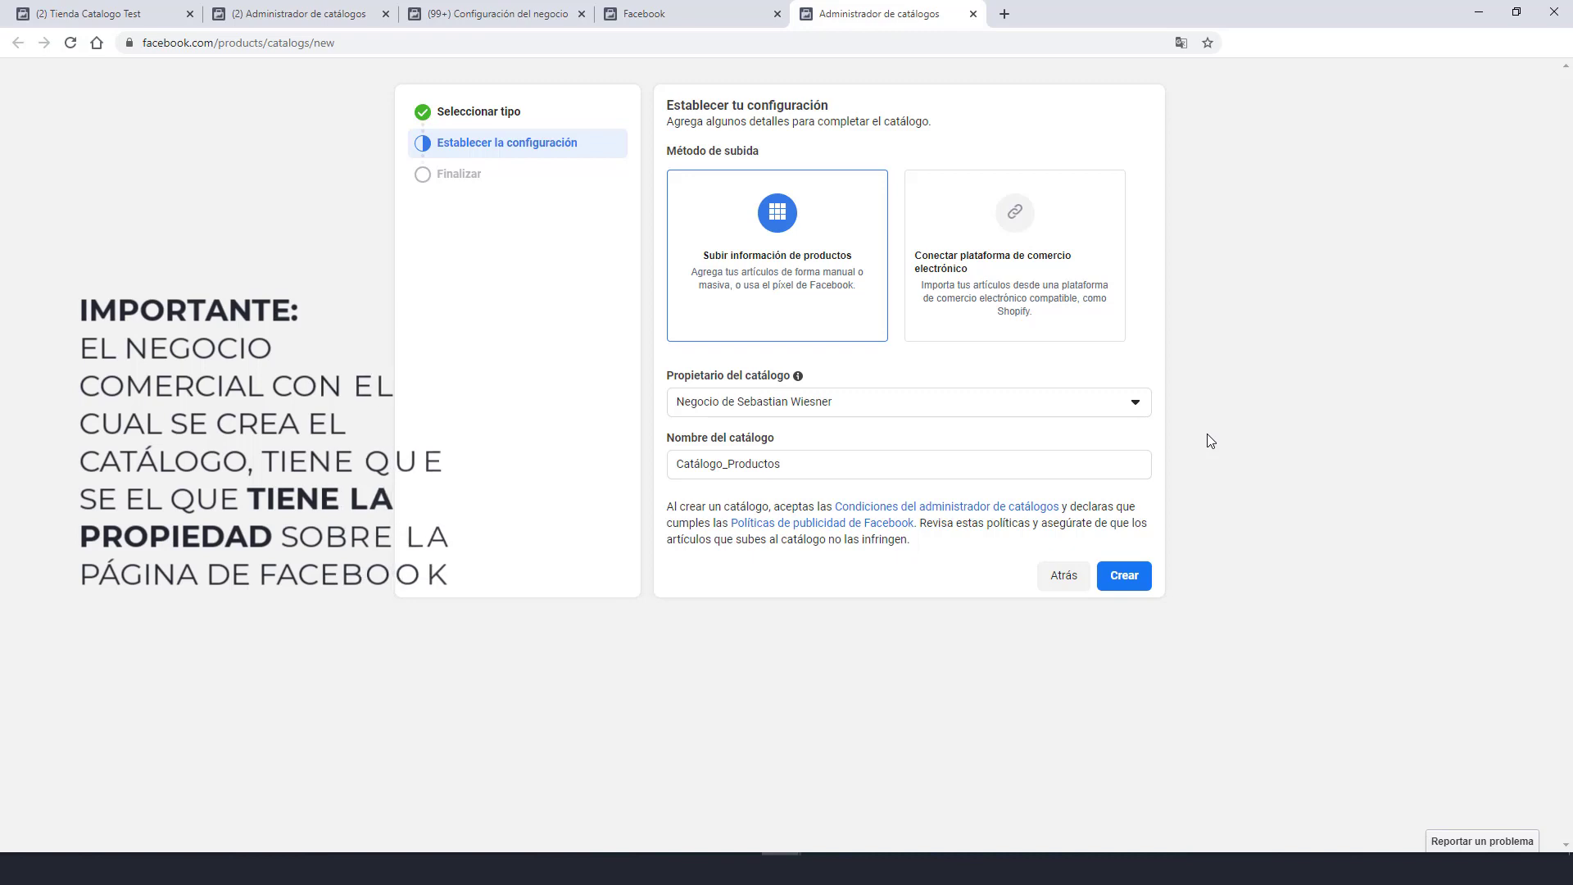
left_click(812, 465)
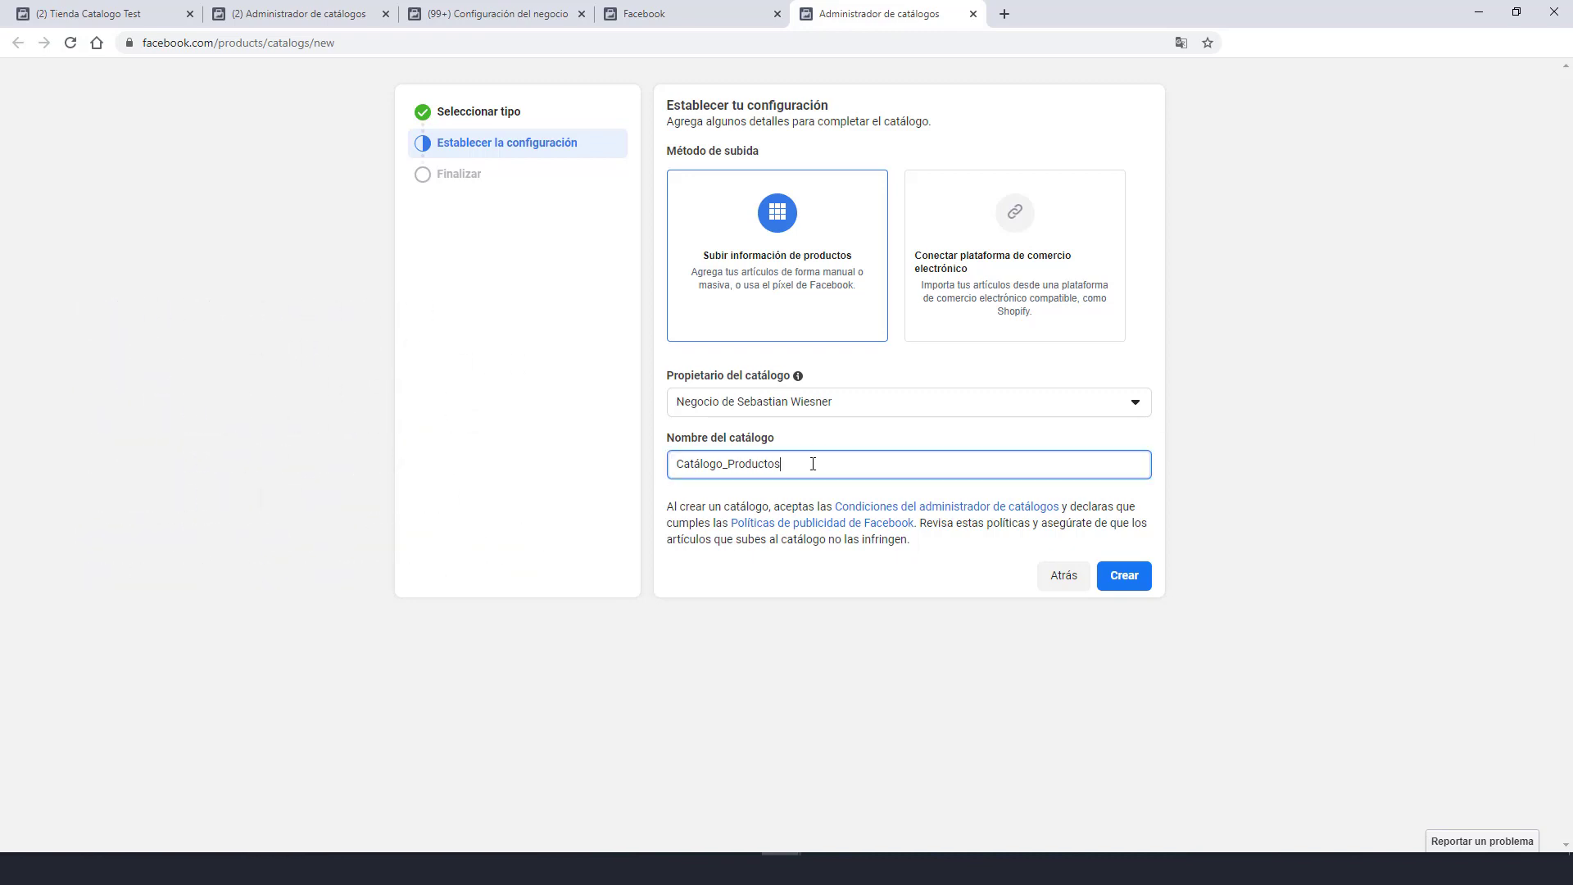
type("_RELOJES")
left_click(1137, 579)
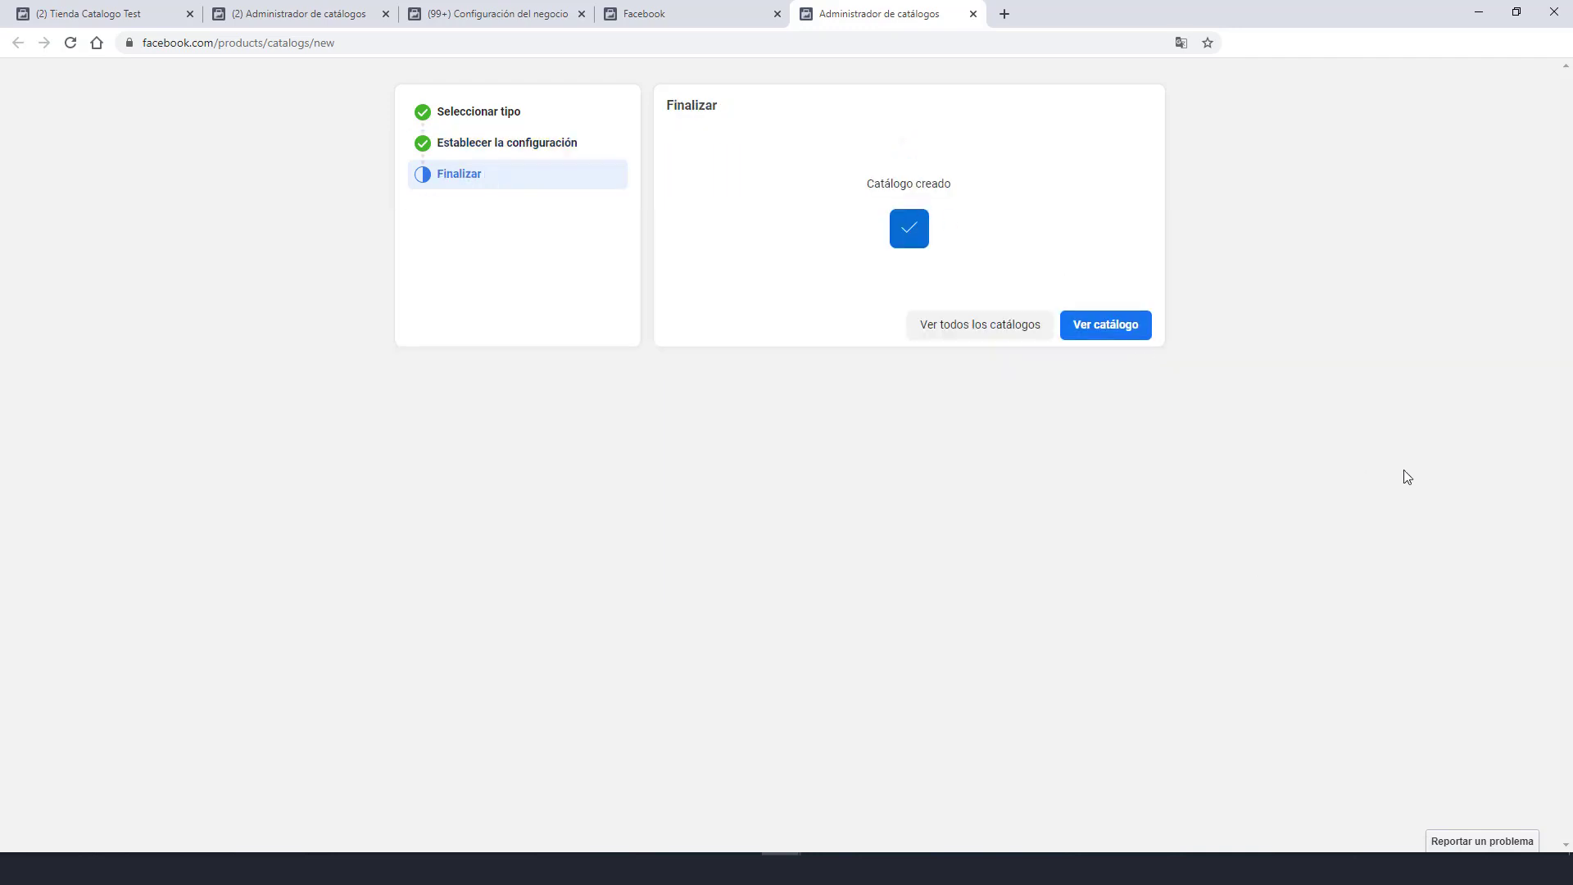
Open the newly created catalog, dismiss the introduction dialog and look over the Catálogo sections.
left_click(1105, 325)
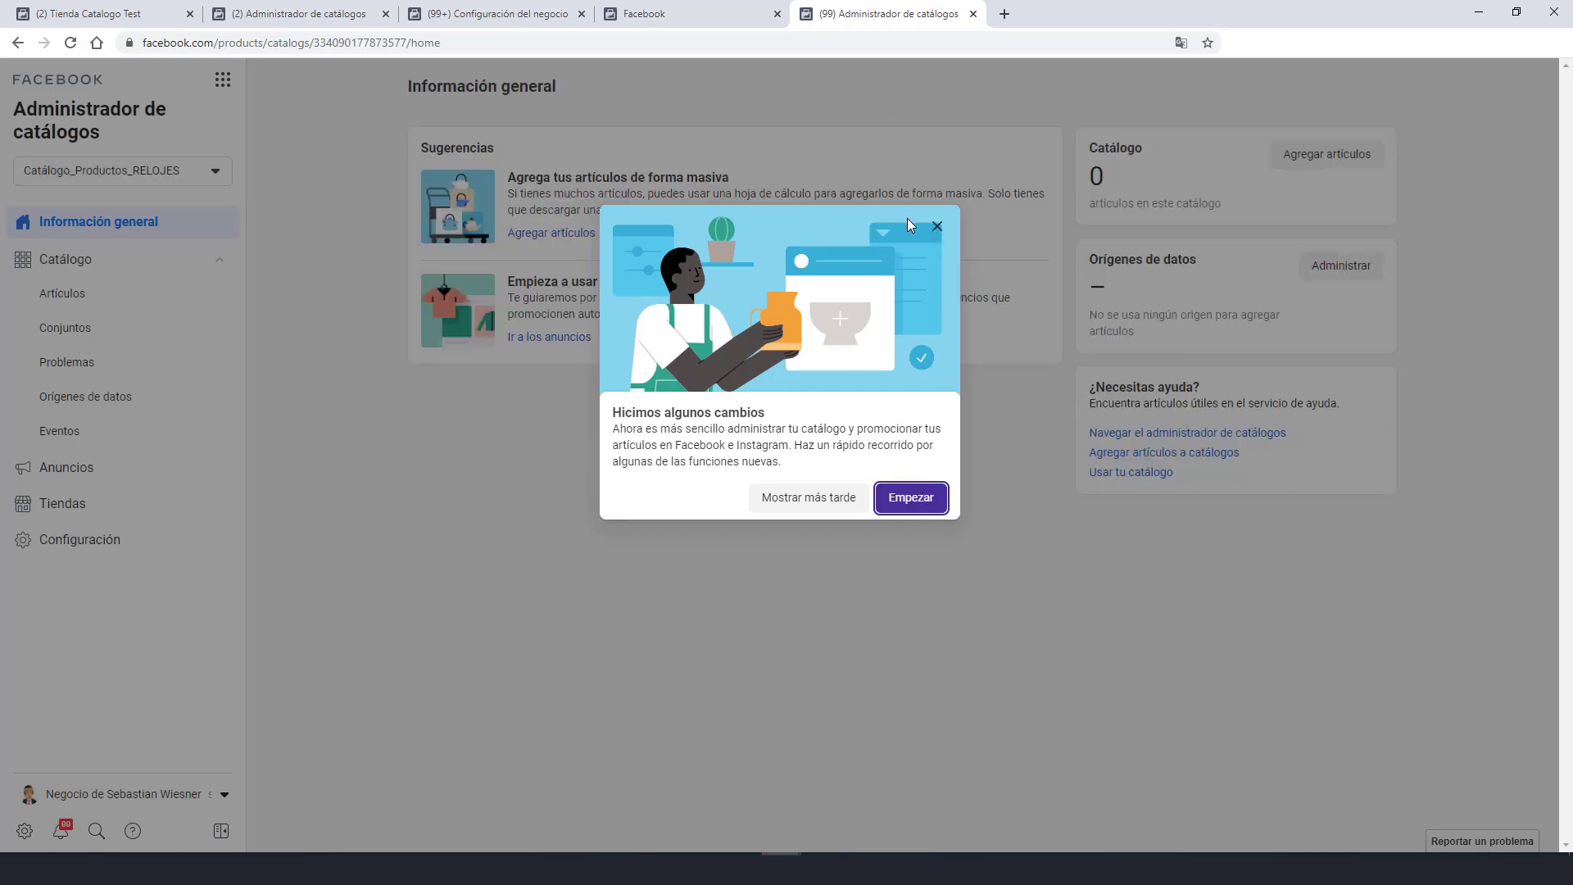
left_click(936, 227)
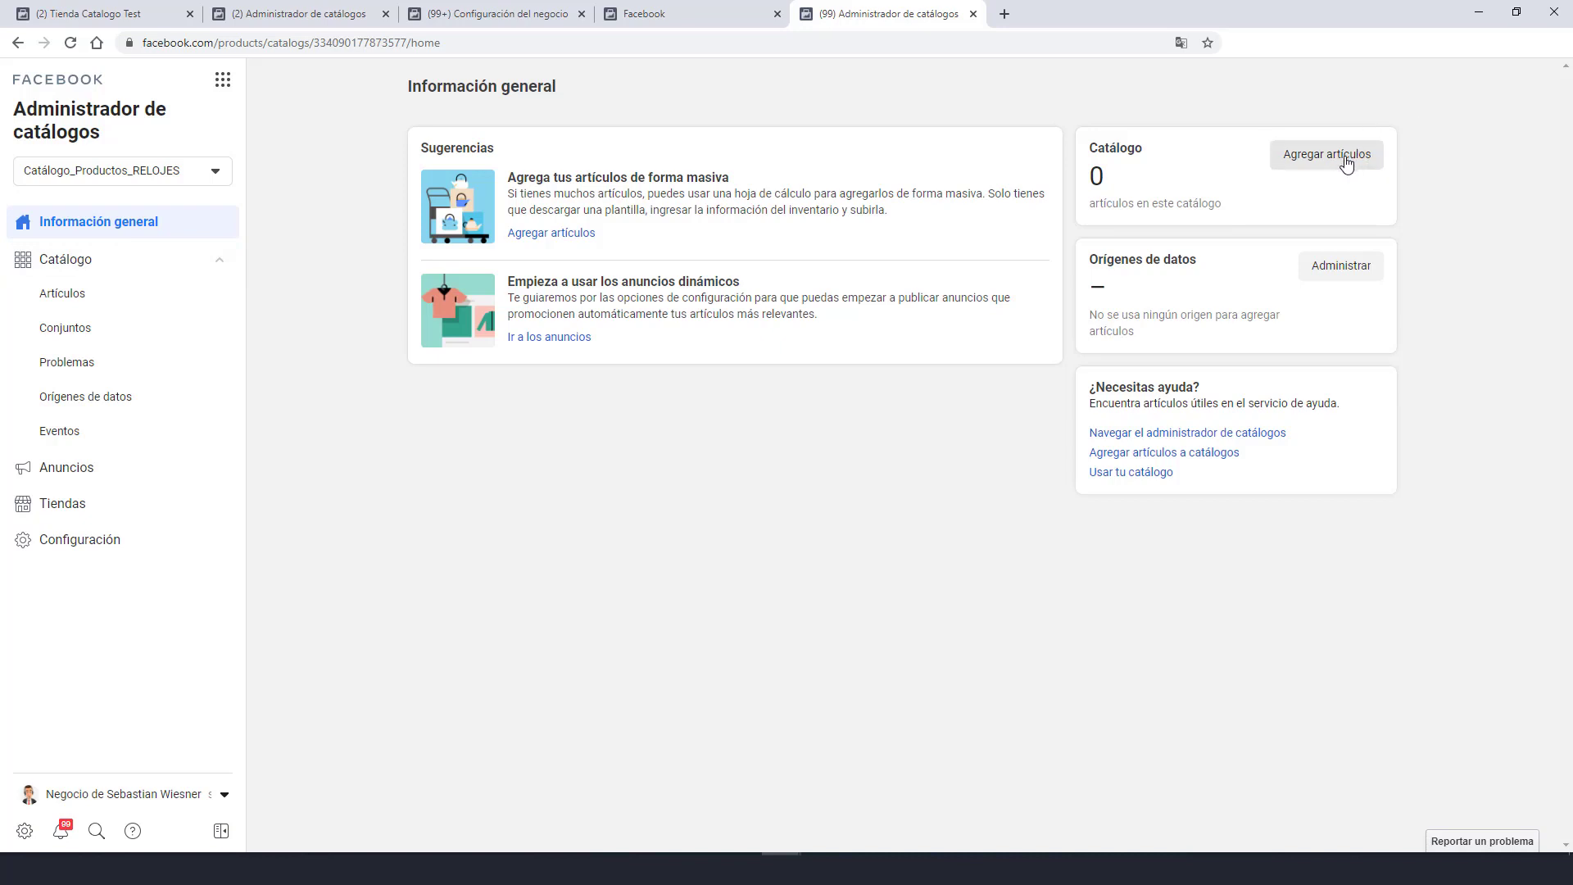
left_click(187, 267)
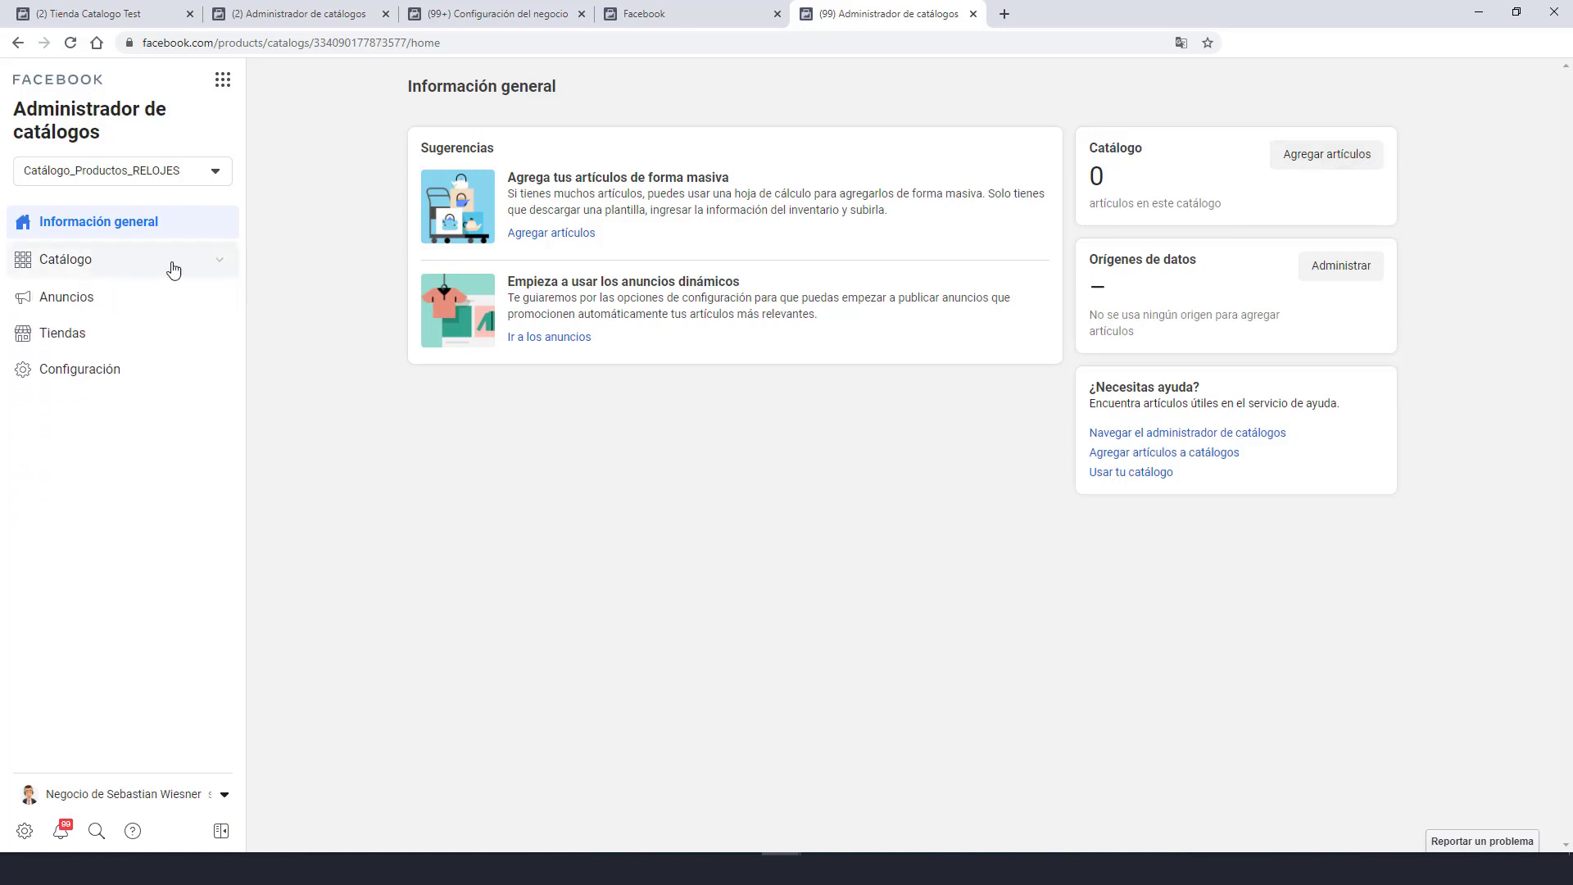
left_click(218, 262)
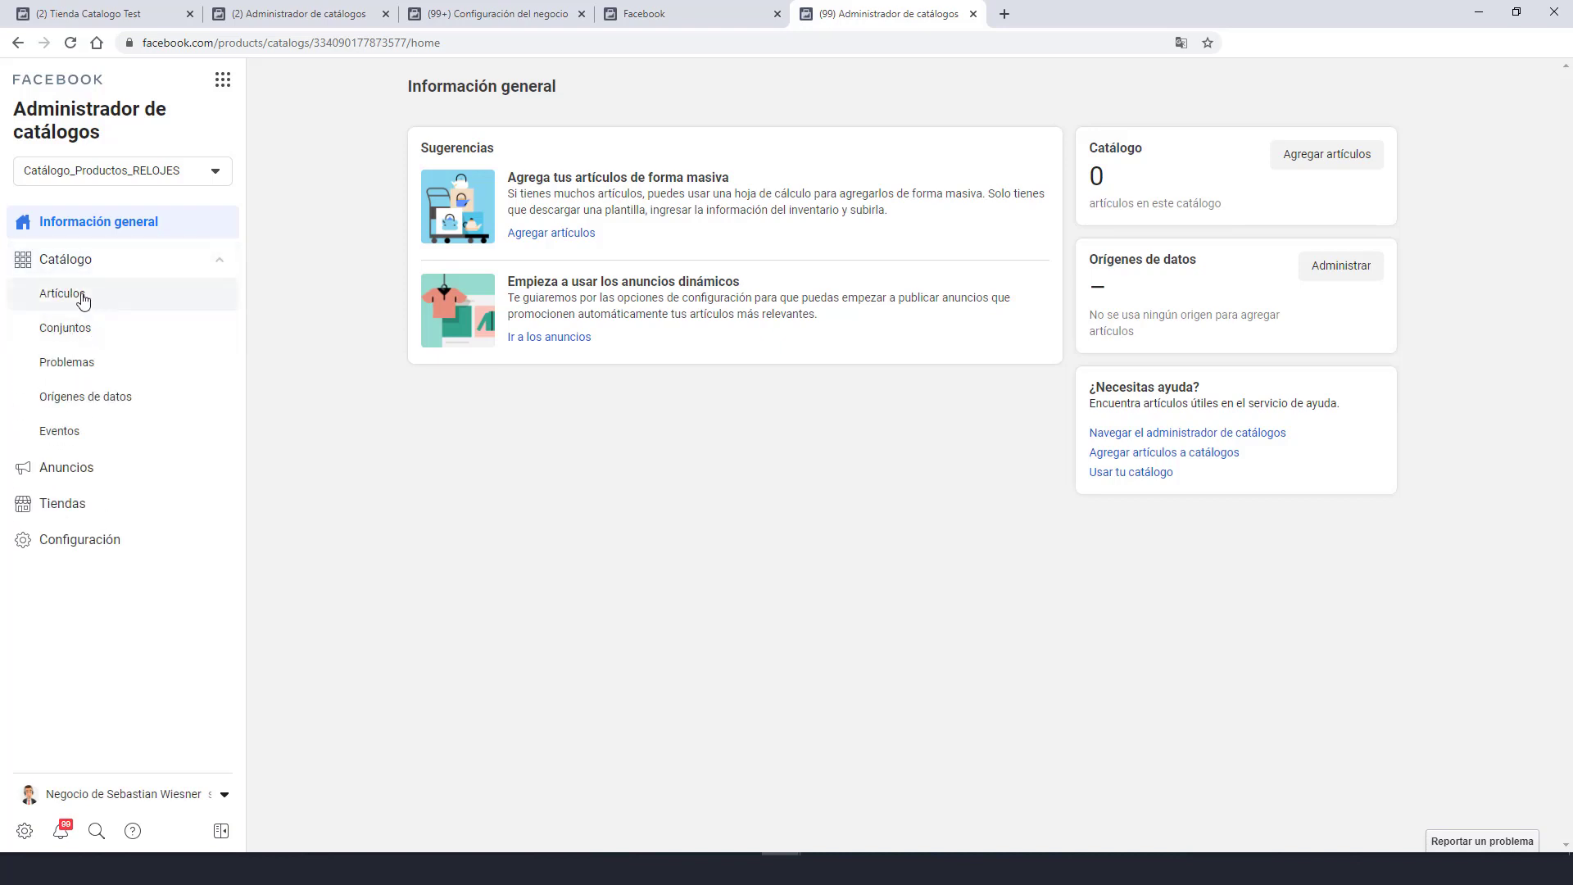
Start adding a product to the catalog with Agregar manualmente and upload Diseño sin título.png as its image.
left_click(1306, 165)
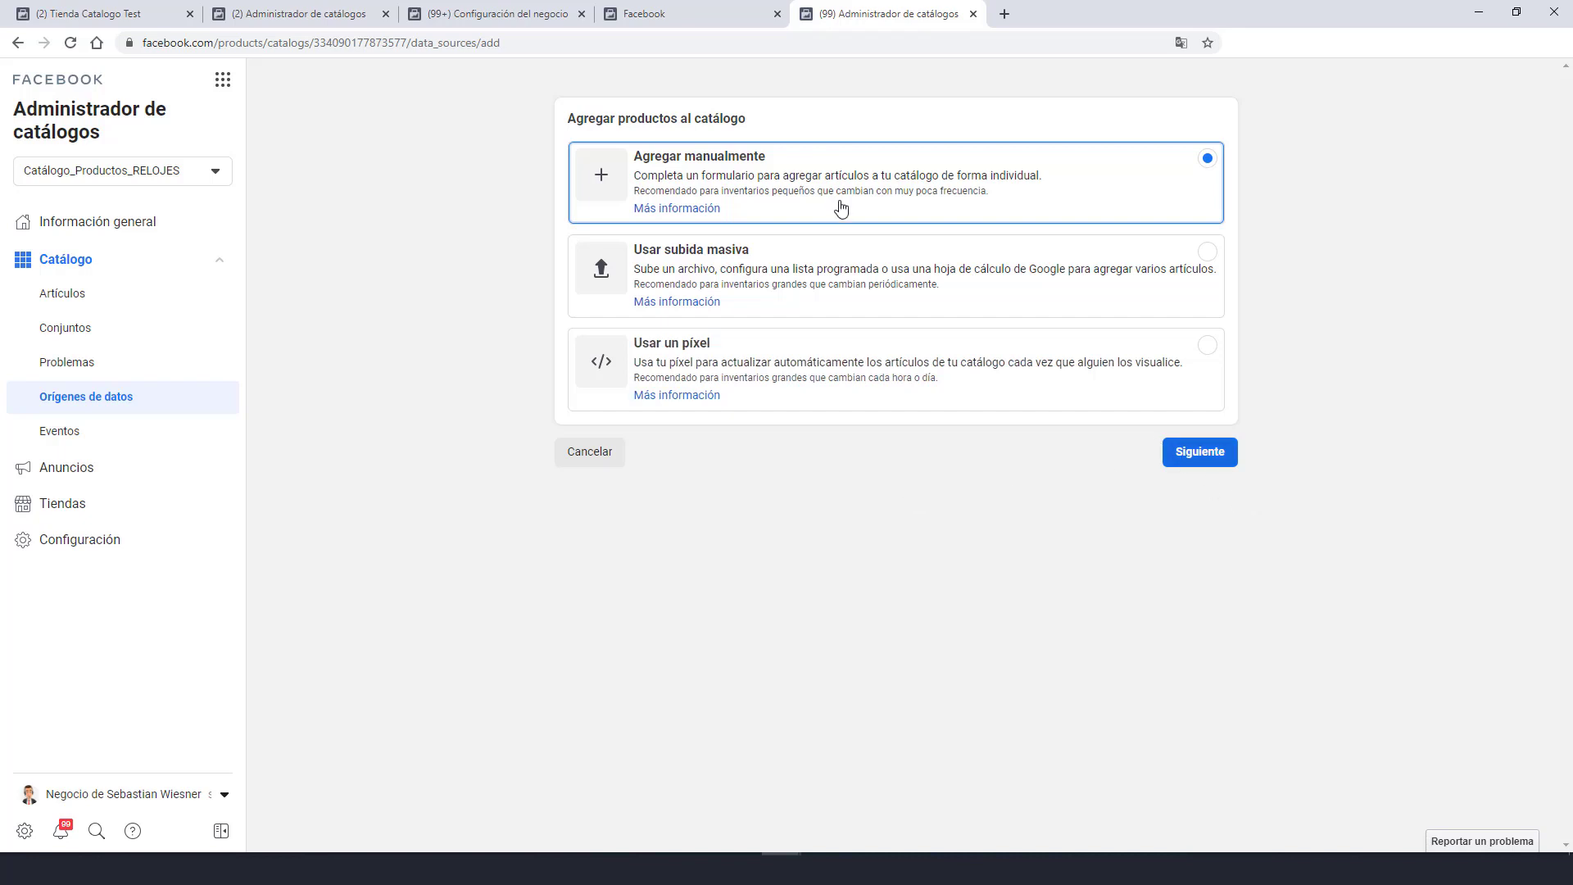
left_click(1202, 453)
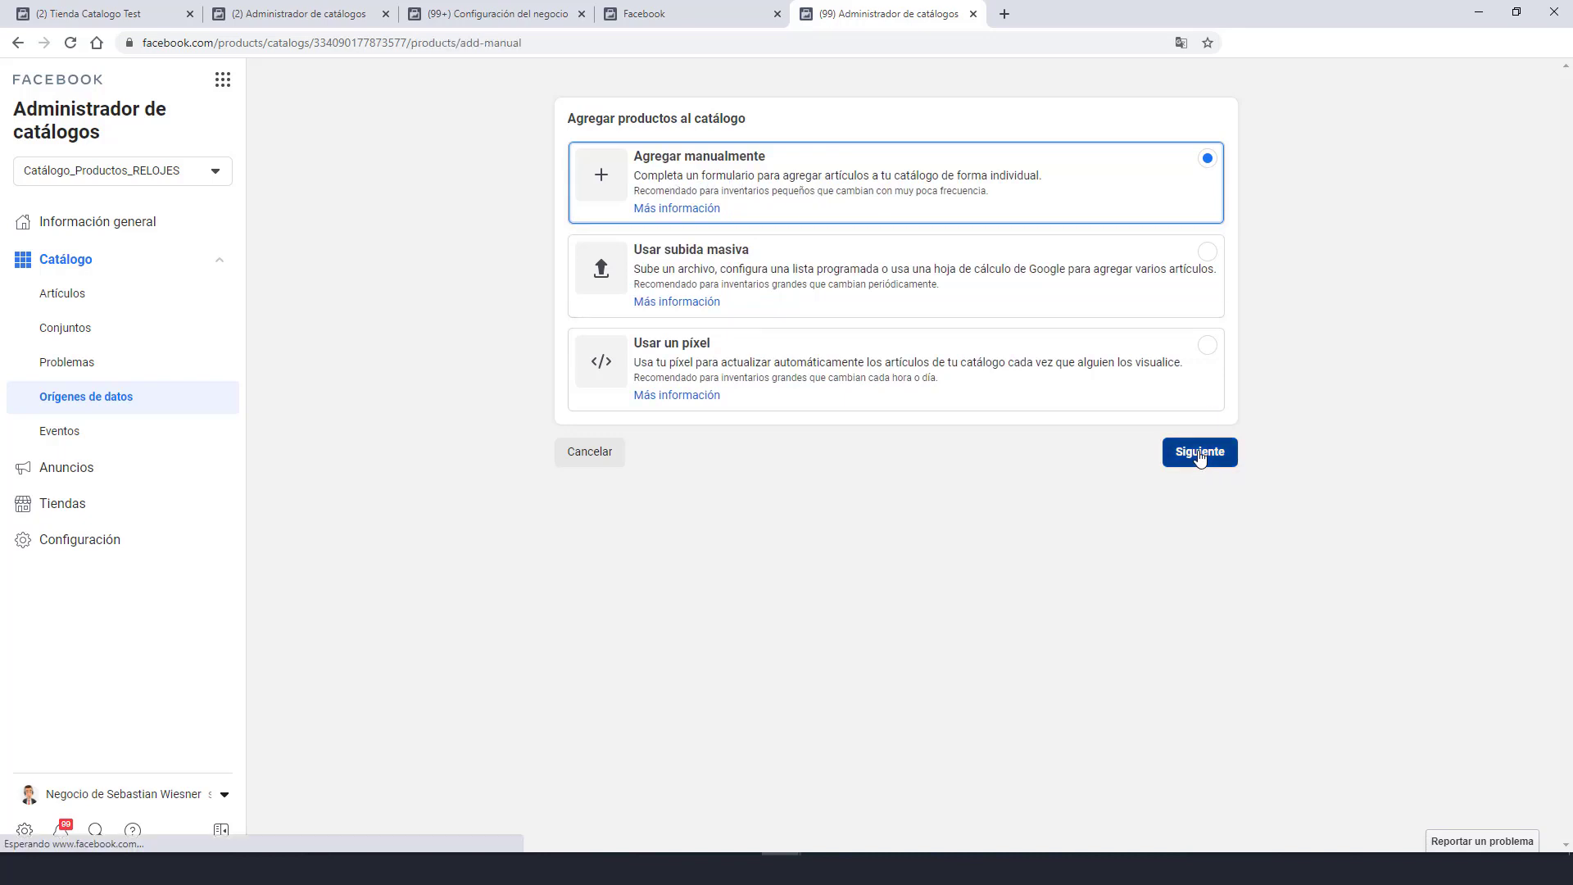
scroll(1349, 492, "down", 1)
scroll(1345, 491, "up", 1)
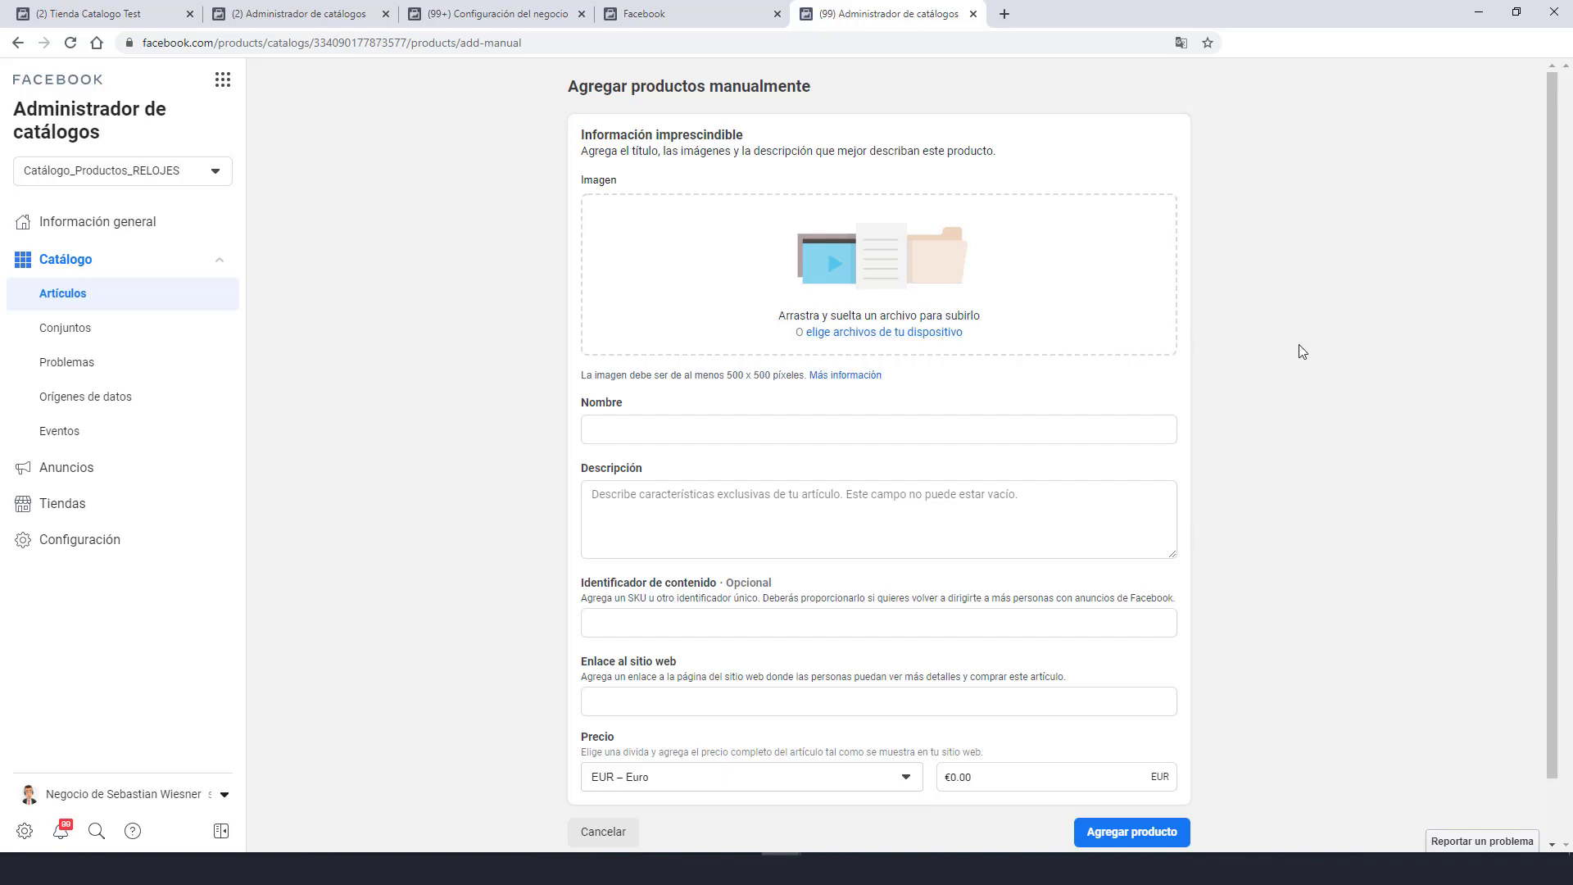
left_click(943, 336)
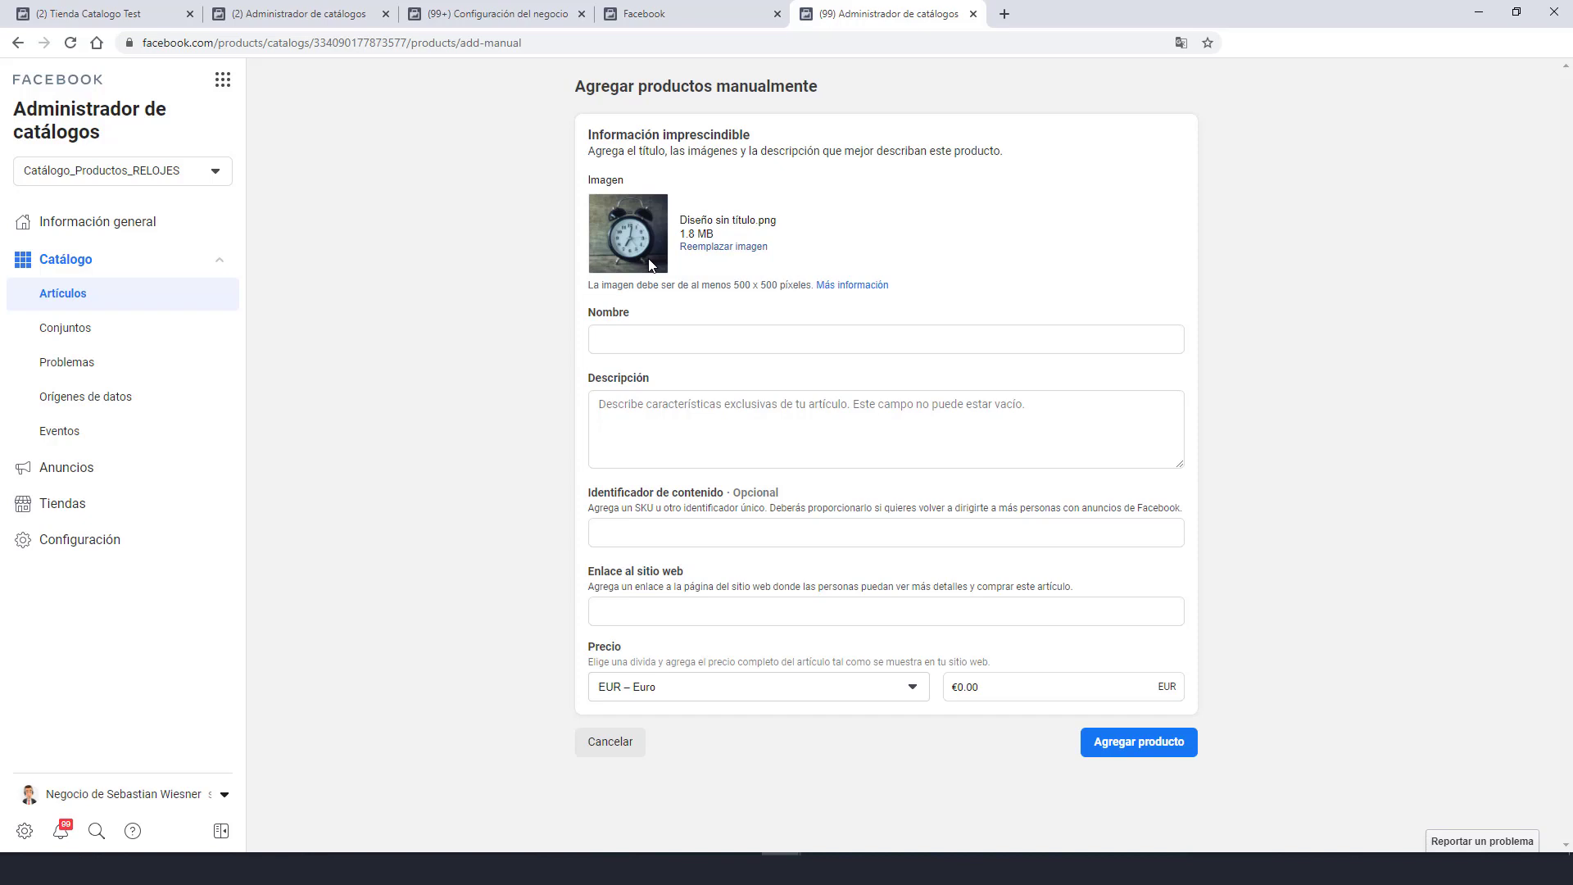
Name the product Reloj 1 and enter Reliquia as its description, without filling in the optional content identifier.
left_click(718, 346)
type("Reloj")
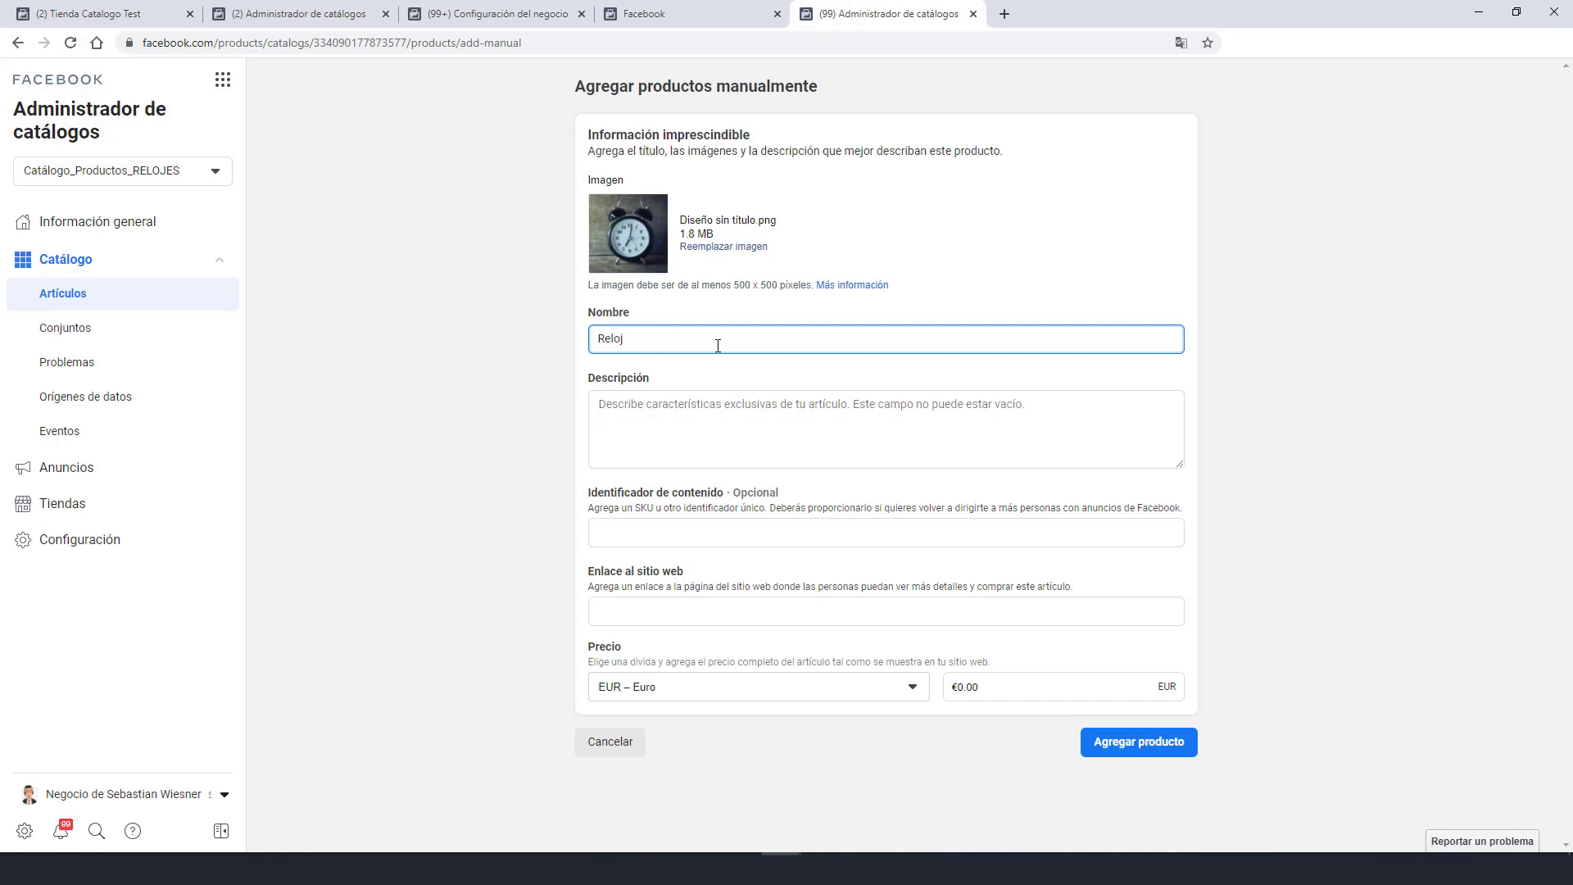
type(" 1")
left_click(825, 399)
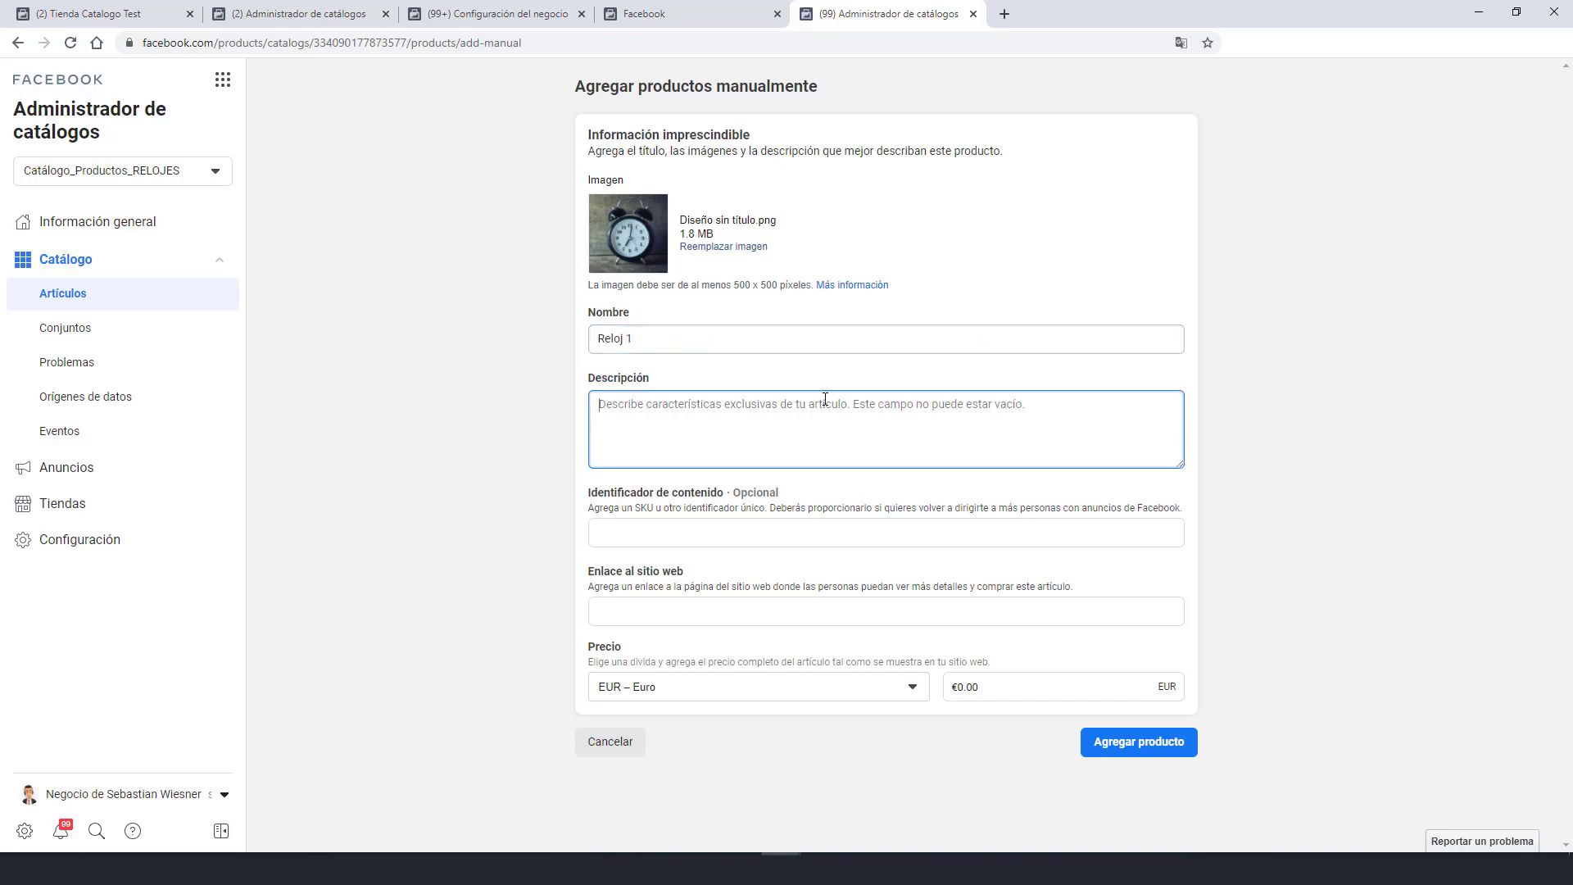
type("Reliquia")
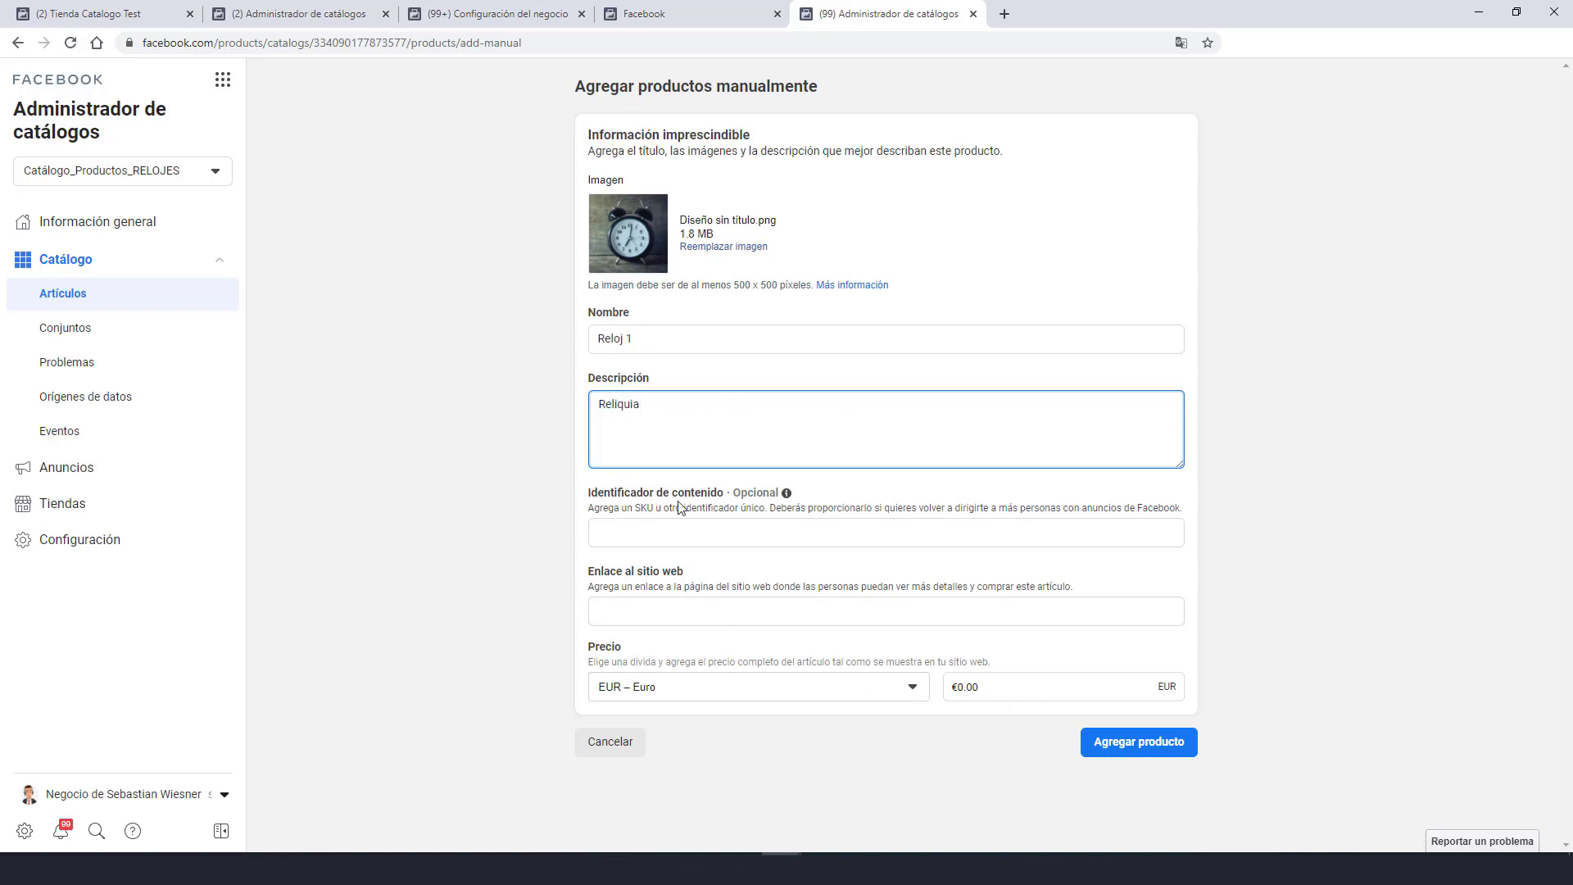
left_click(1058, 522)
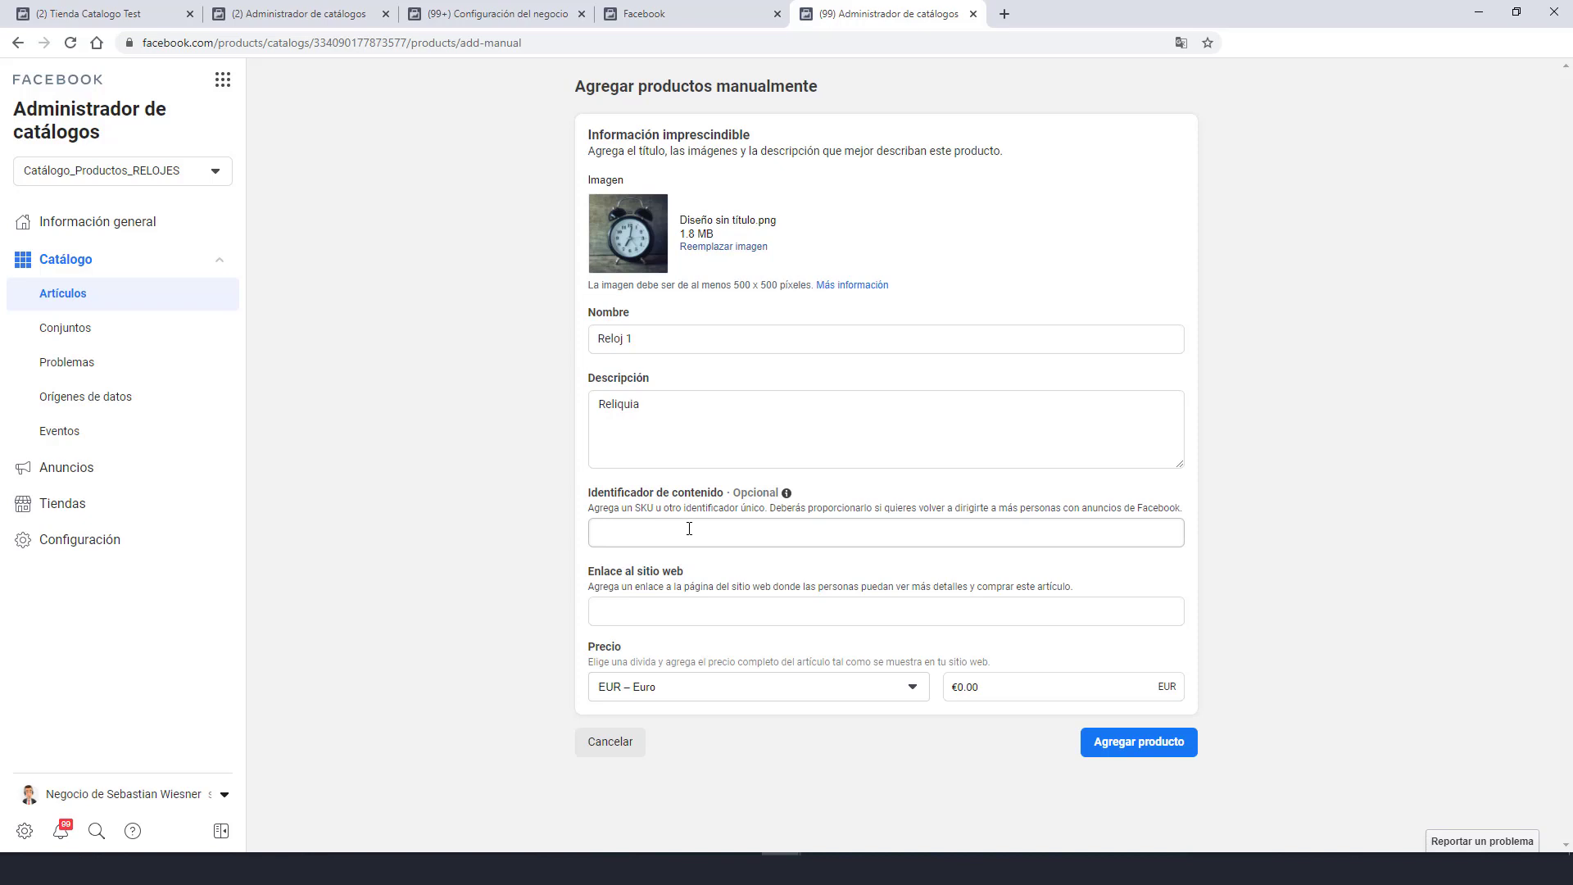
left_click_drag(635, 508, 653, 508)
left_click(1180, 529)
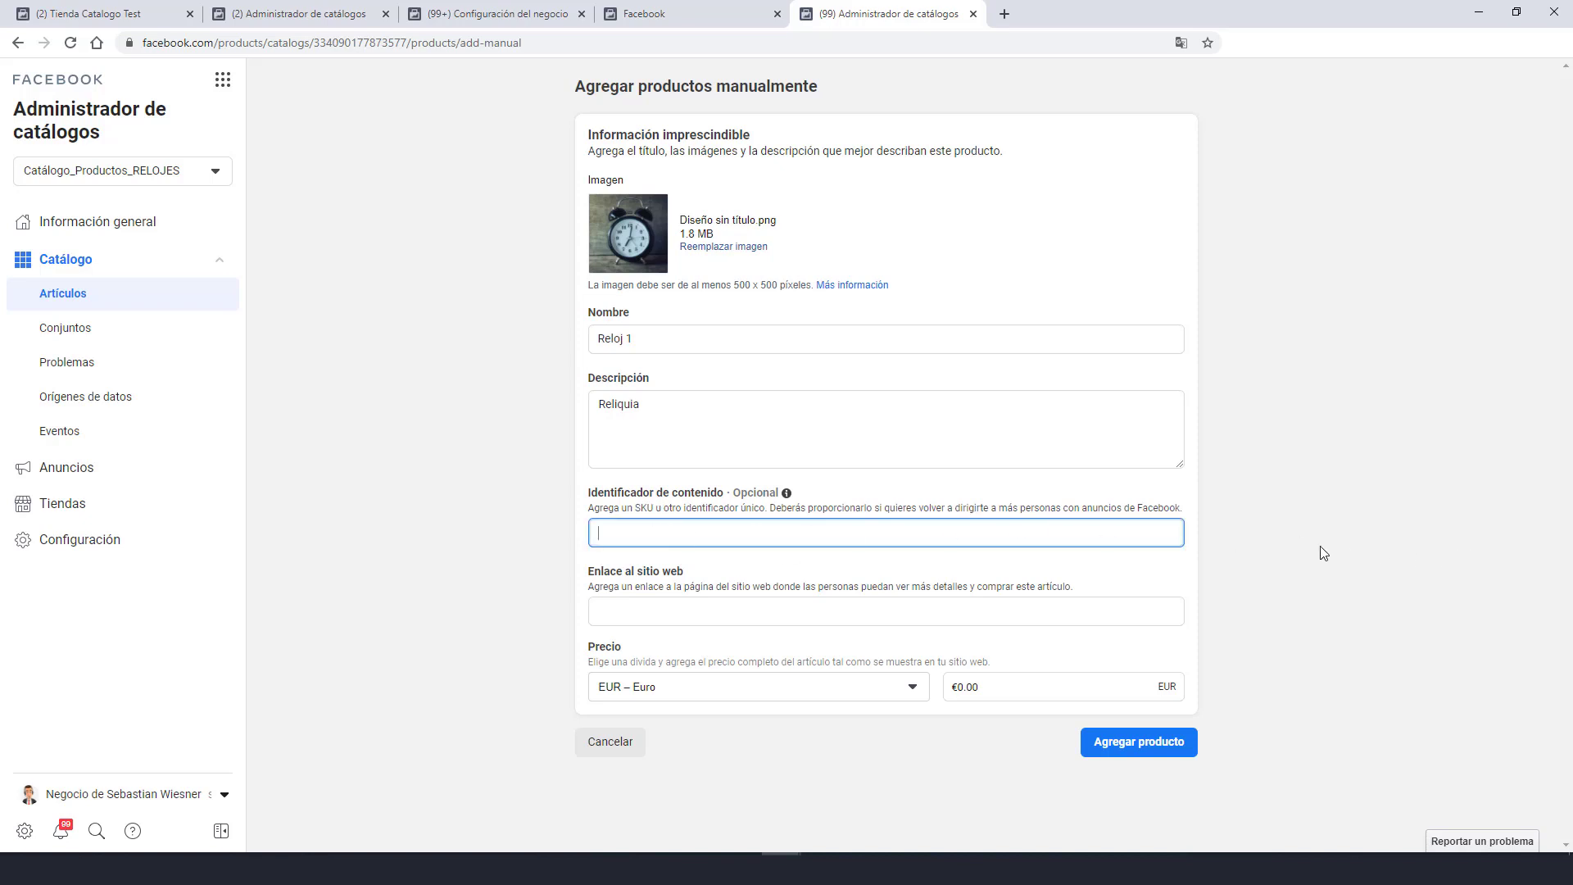
left_click(844, 614)
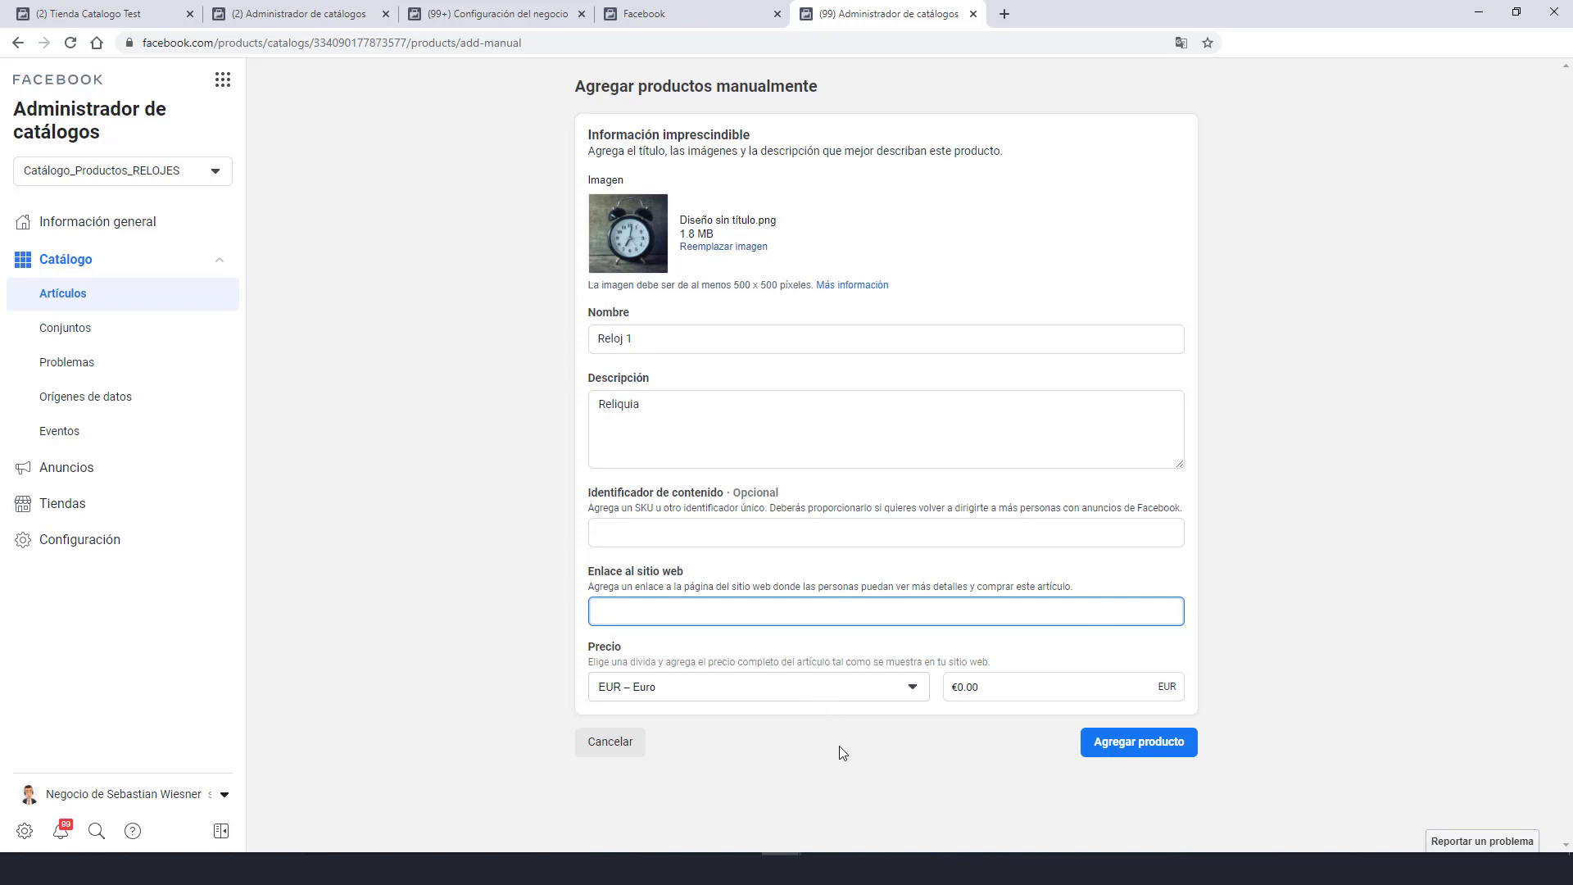
Set the product's price to 1000 in ARS – Peso argentino and try to add the product to the catalog.
left_click(905, 695)
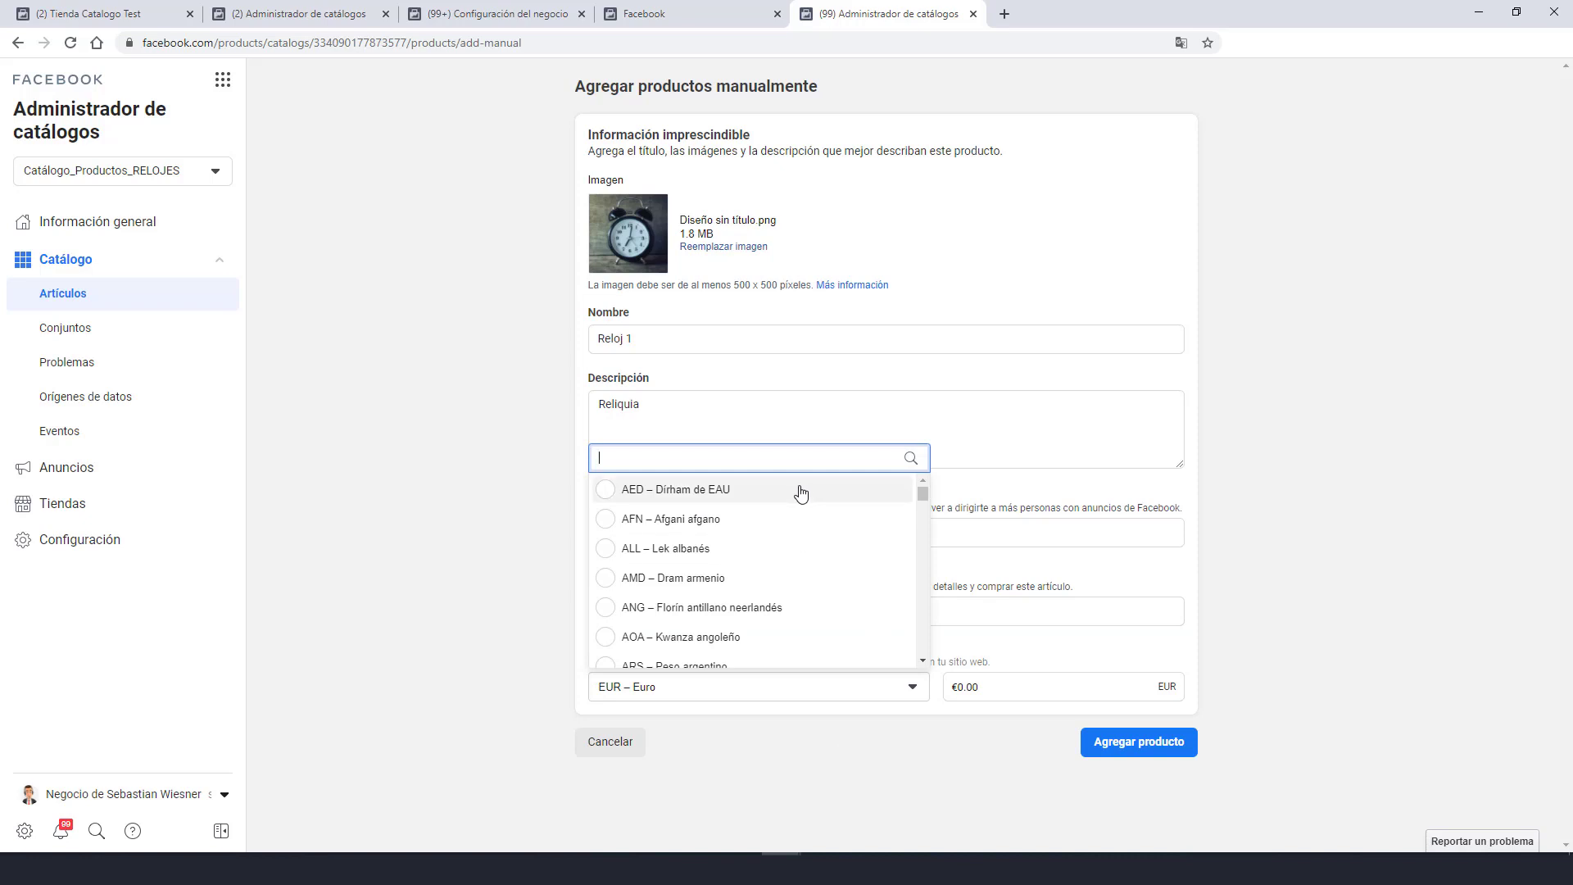
type("per")
key("BackSpace")
key("BackSpace")
key("BackSpace")
type("ar")
left_click(773, 520)
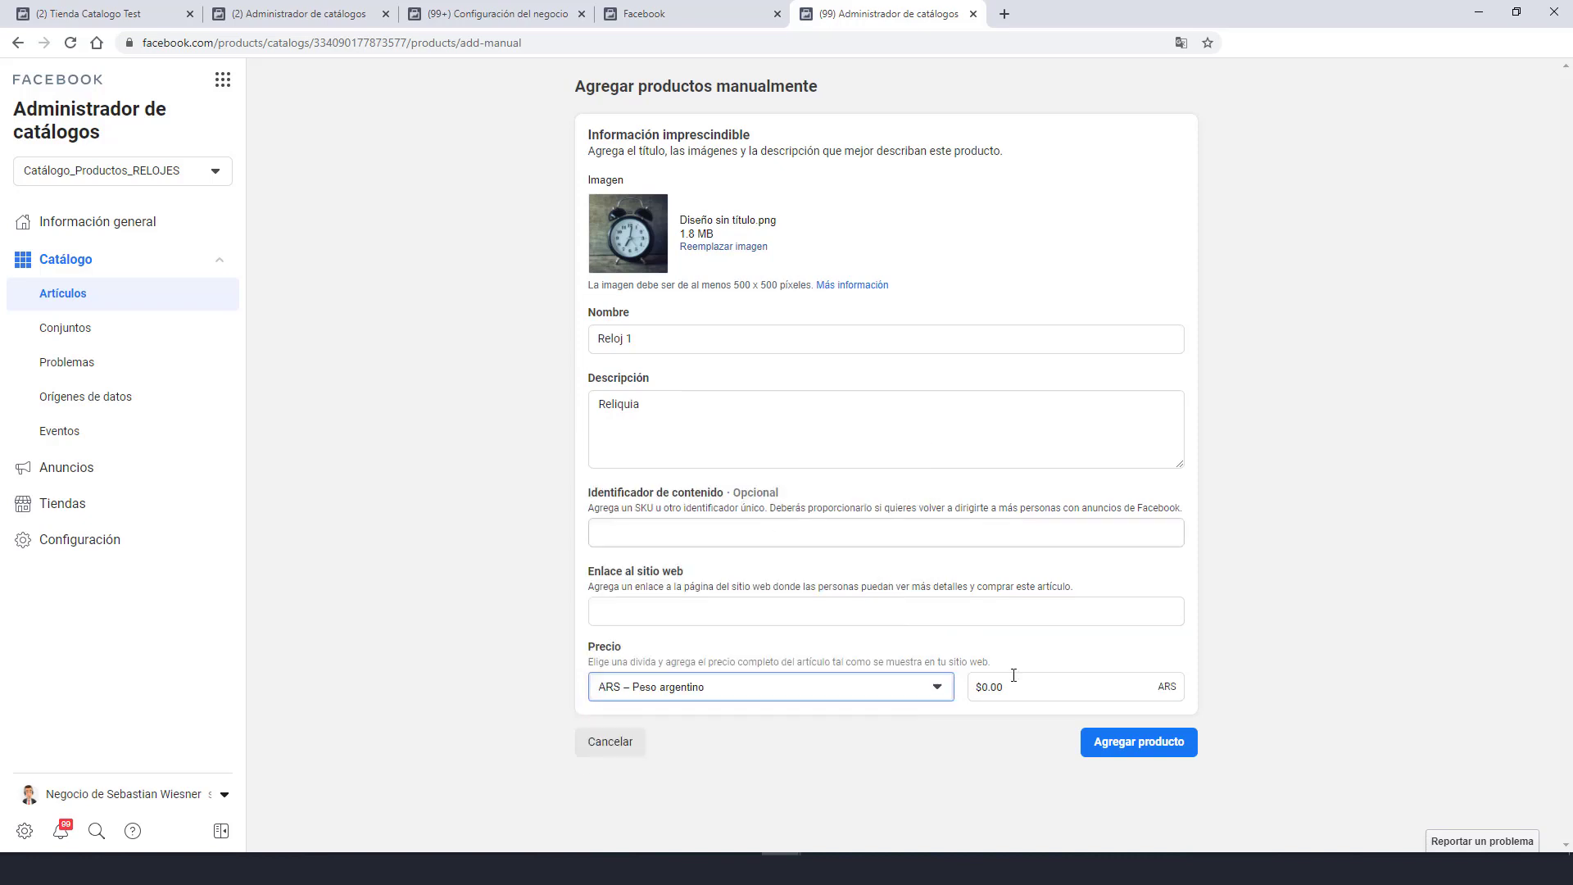
left_click(980, 690)
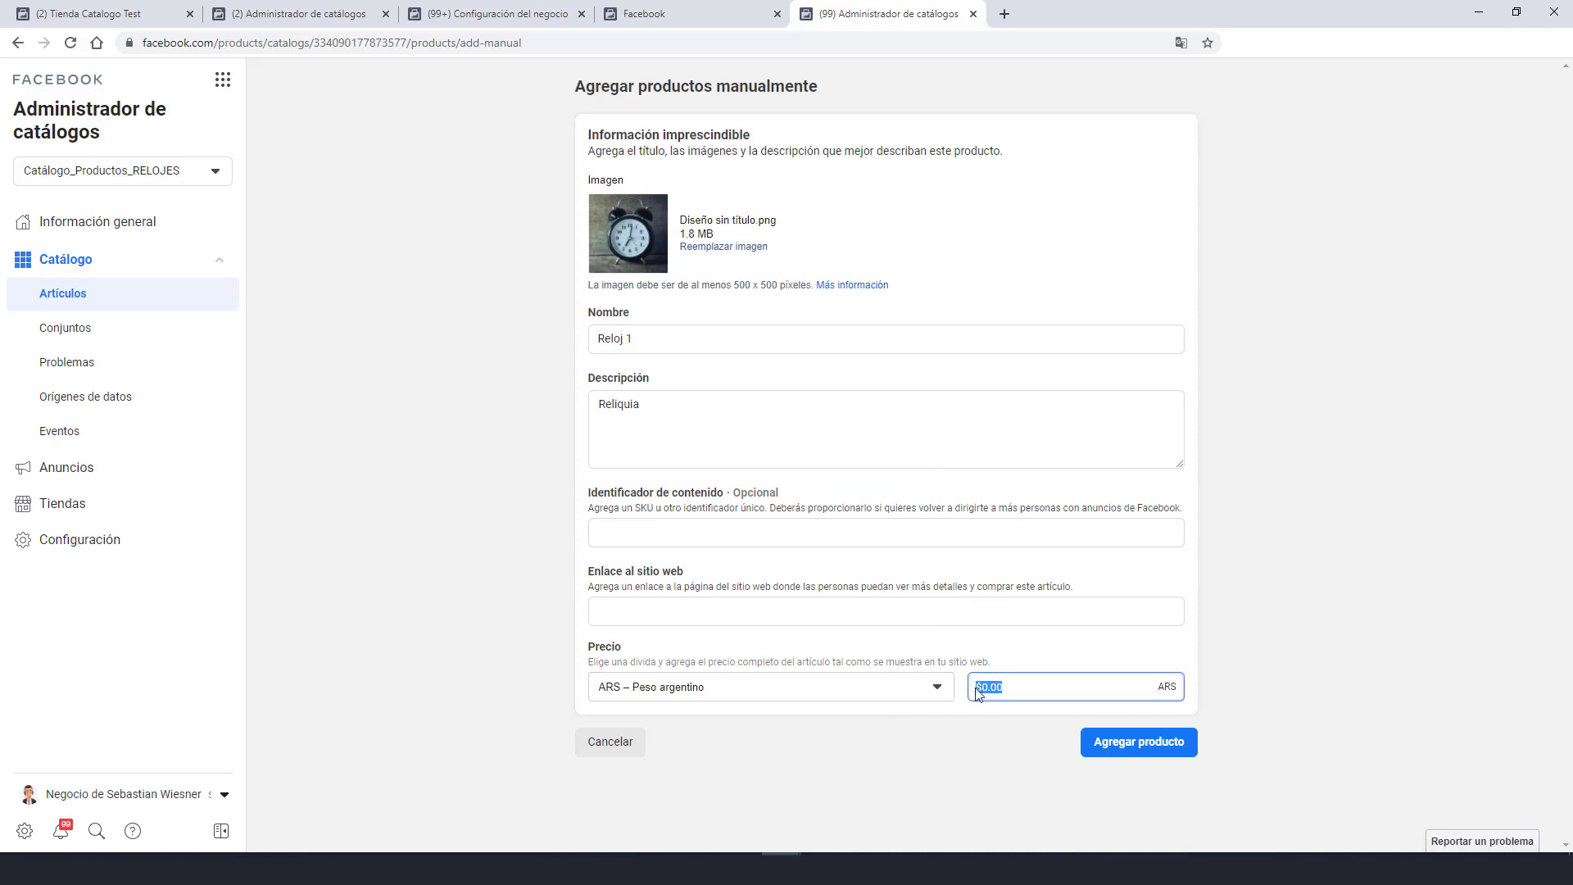
type("1000")
key("Tab")
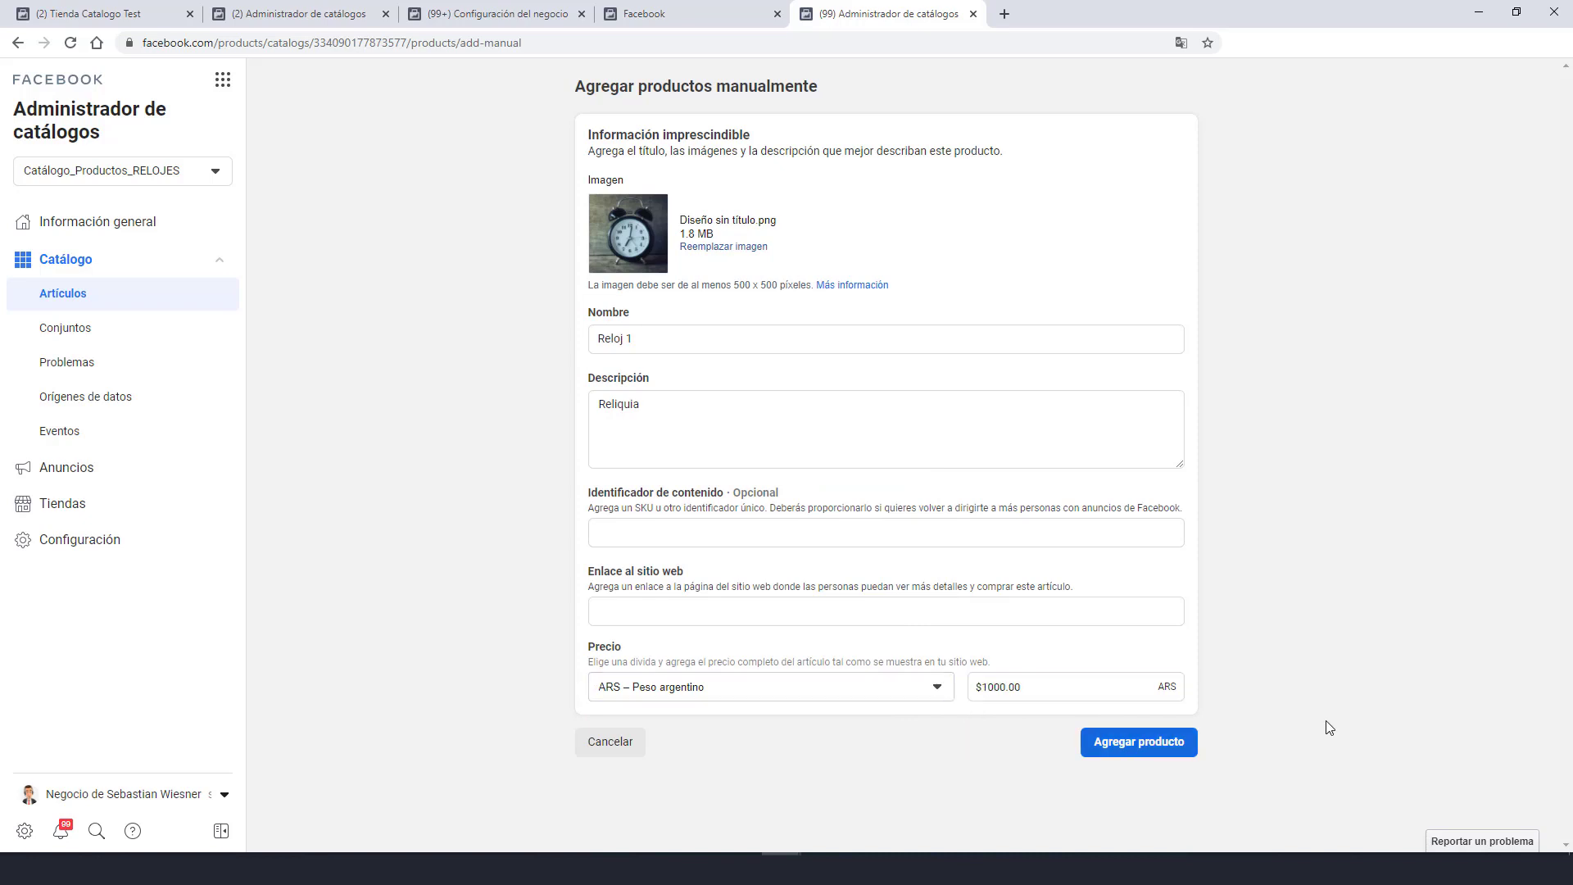
left_click(1158, 744)
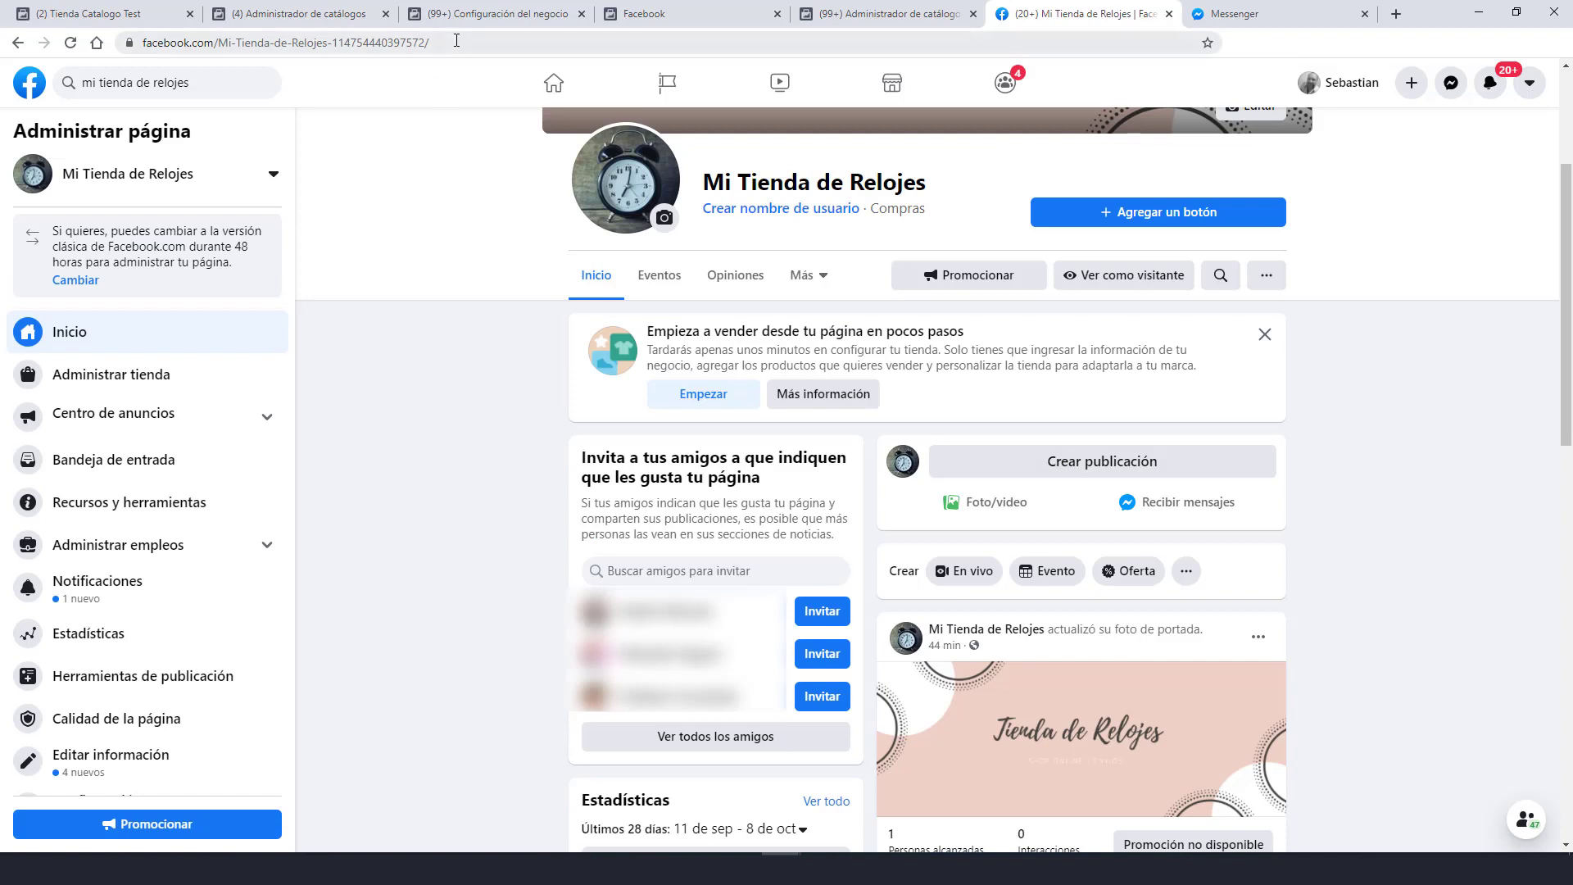
Select the Mi Tienda de Relojes page's web address and switch to the Bloc de notas note containing that link.
left_click(456, 41)
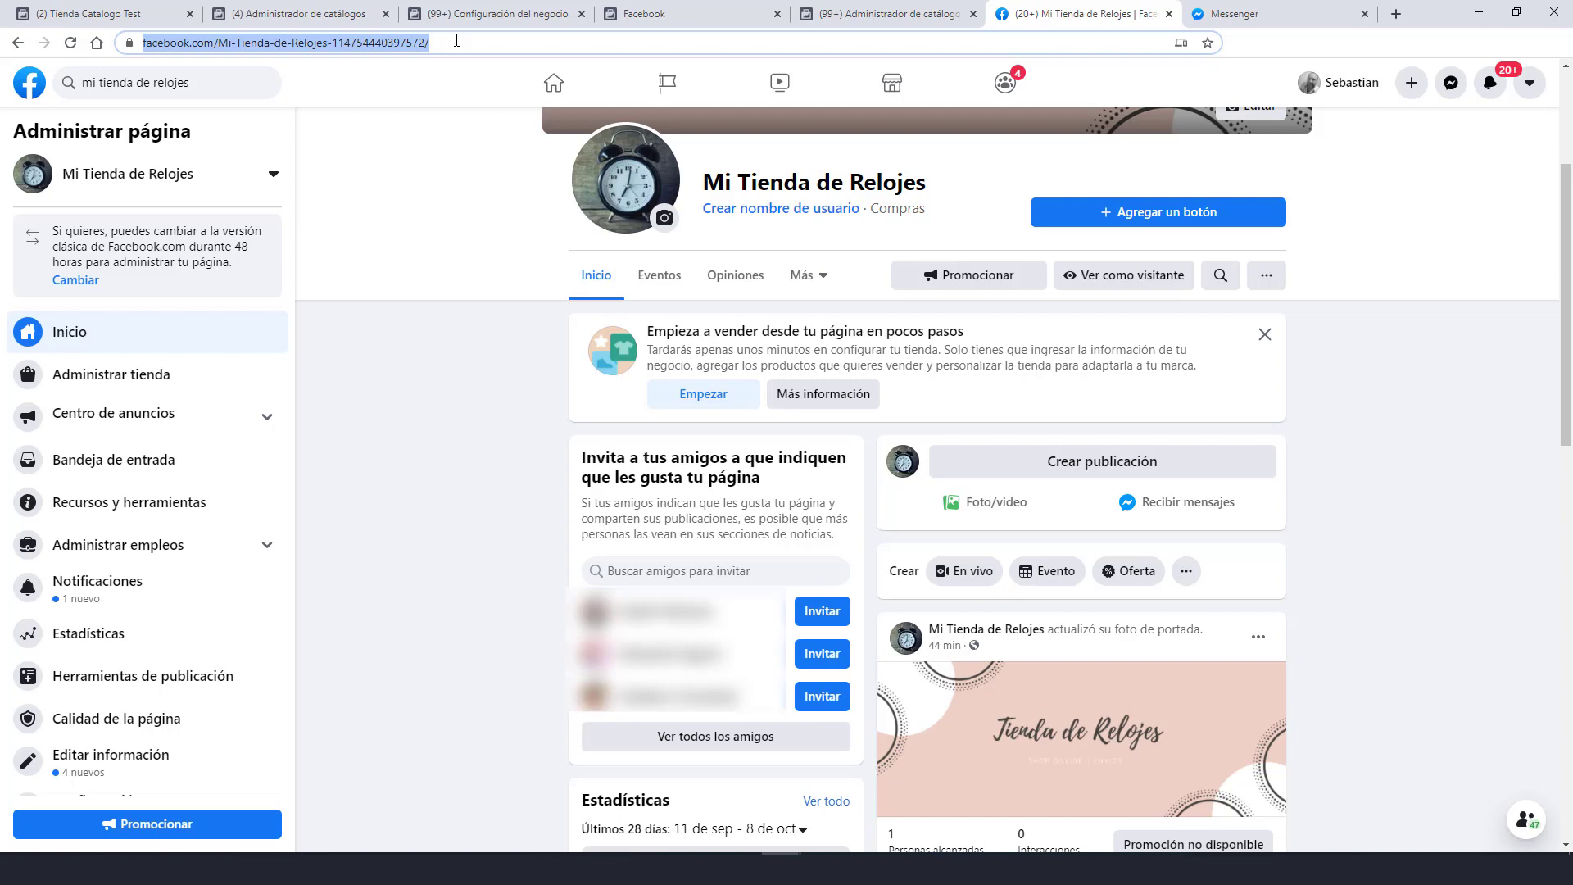
right_click(401, 52)
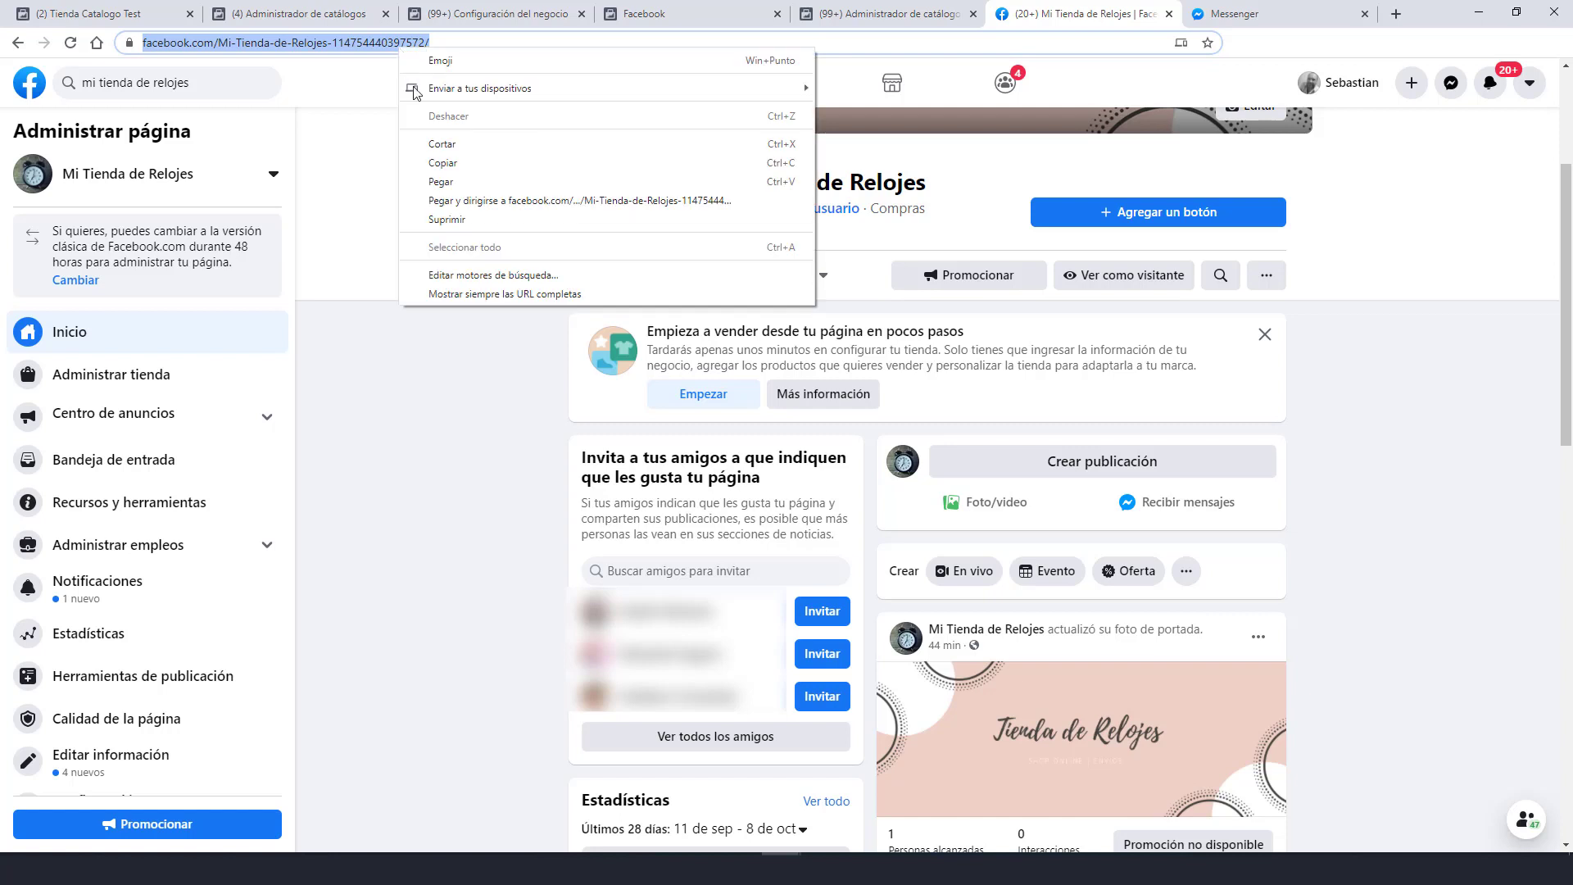
left_click(762, 494)
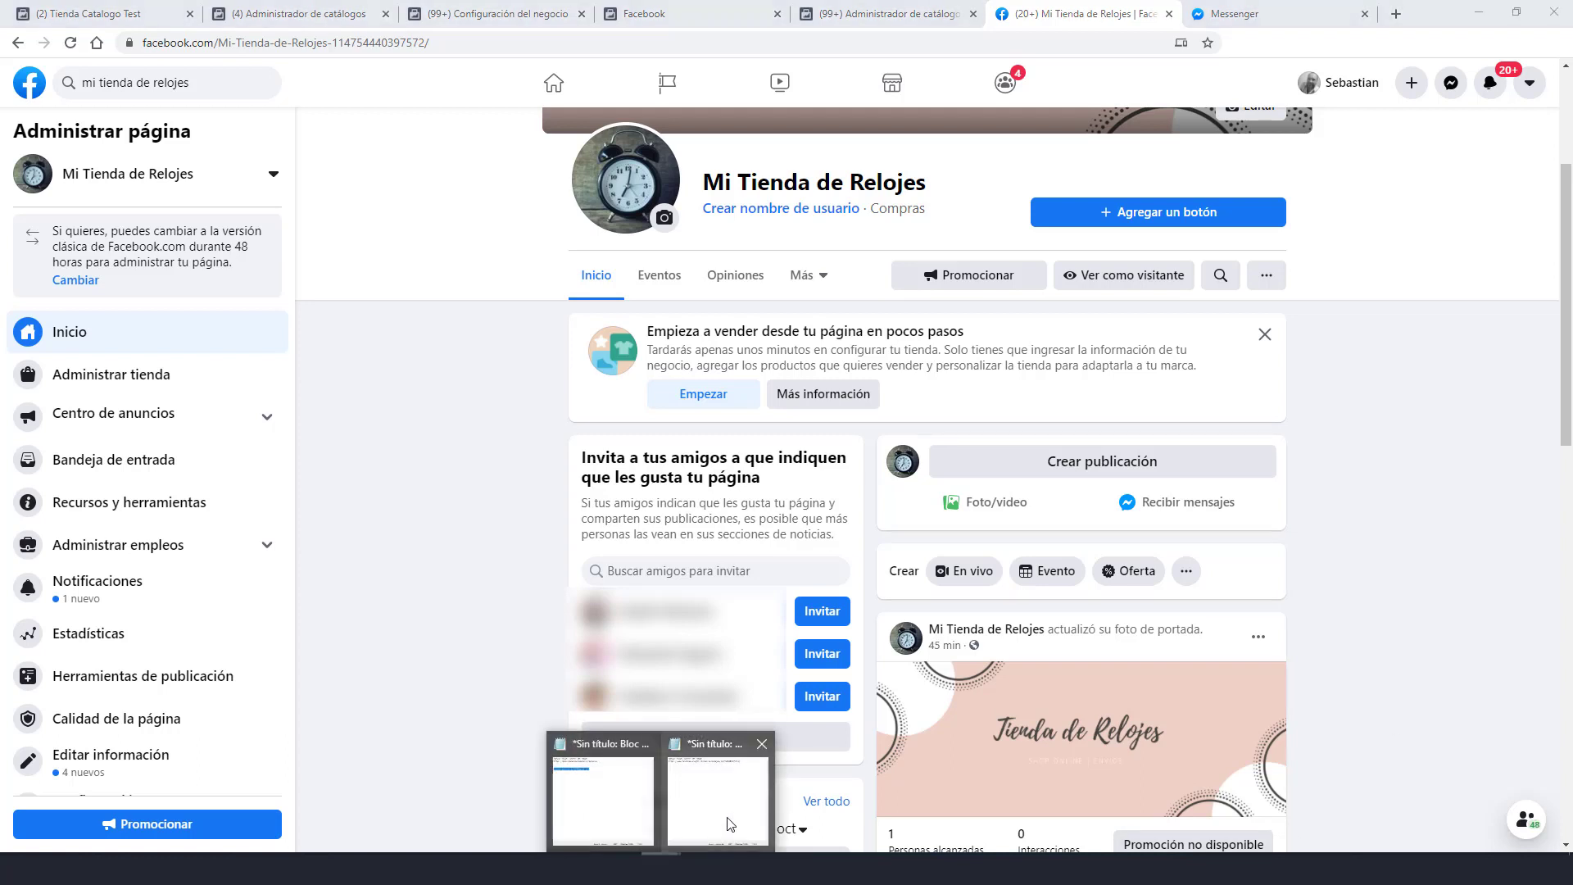
left_click(727, 822)
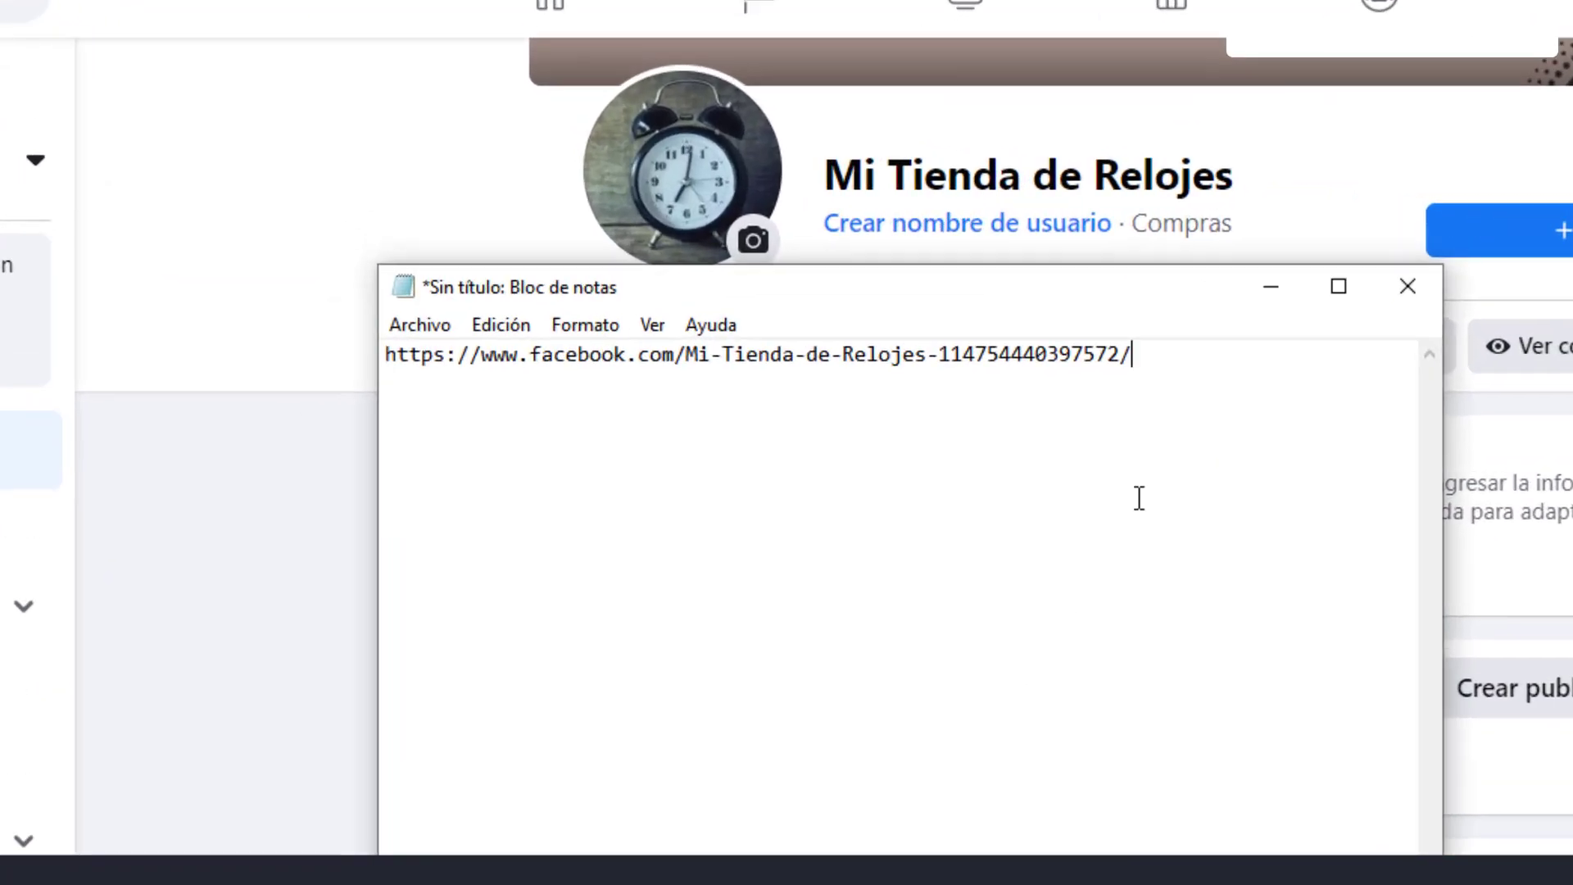
left_click_drag(1163, 358, 379, 380)
key("Right")
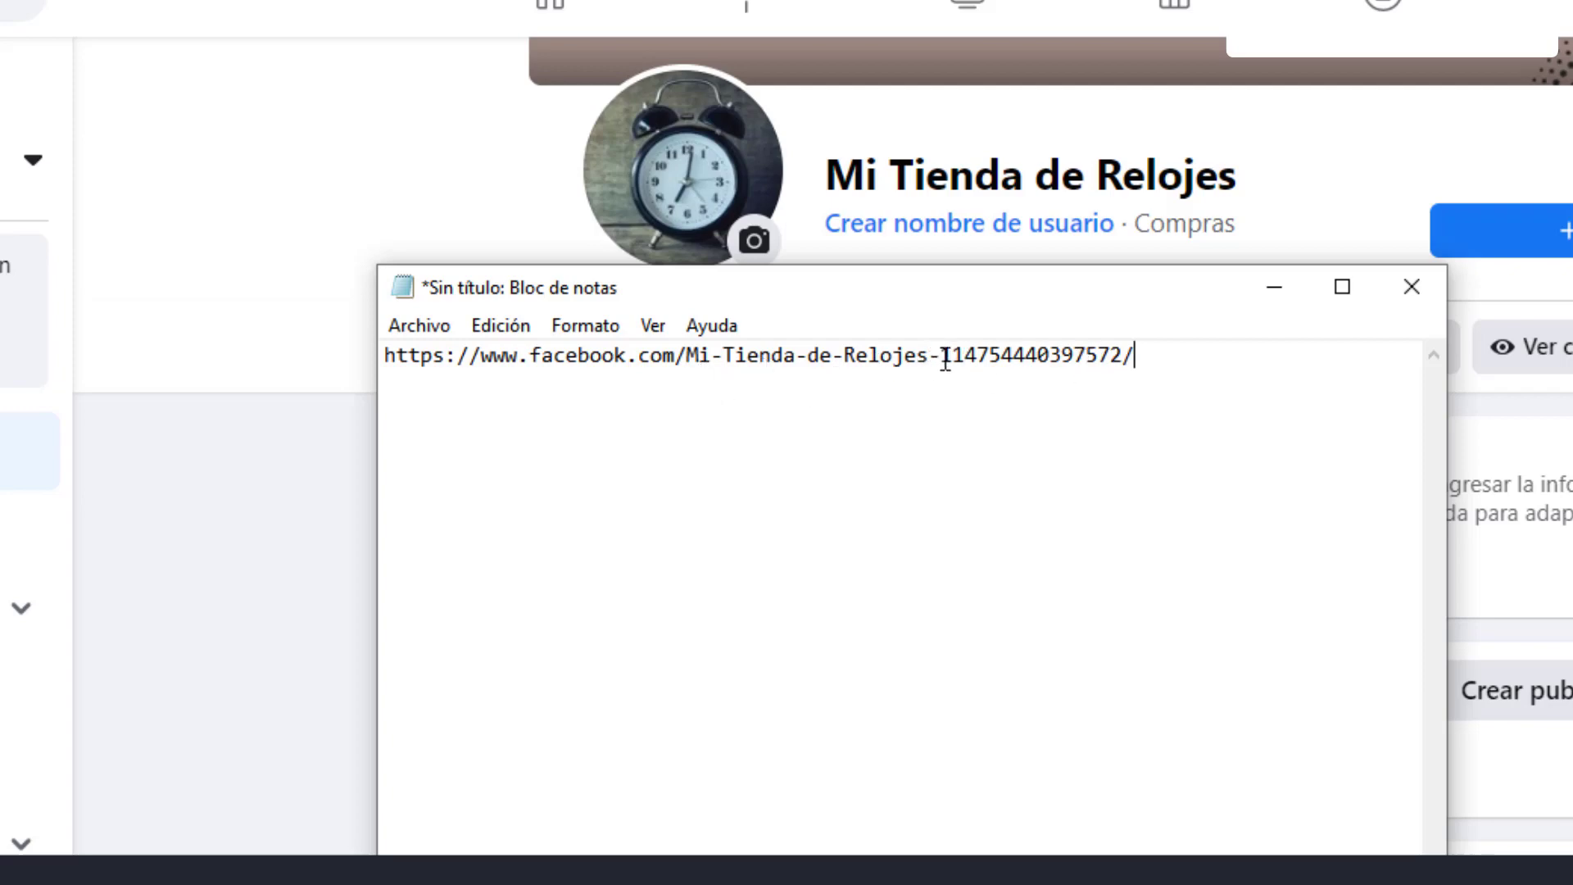
left_click_drag(941, 355, 685, 355)
key("BackSpace")
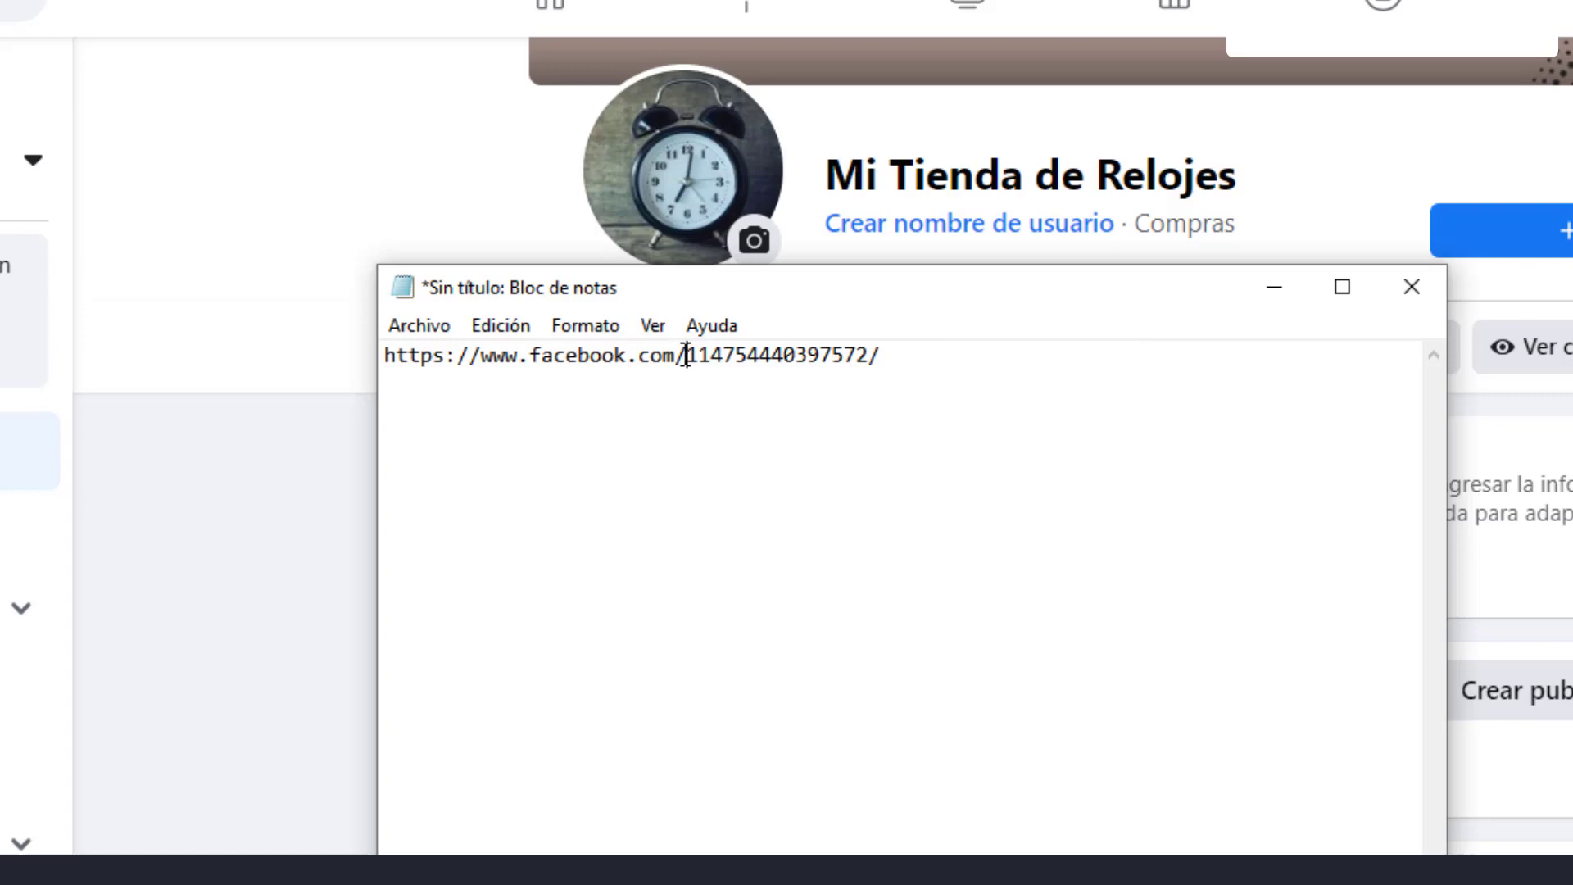
left_click_drag(676, 354, 482, 356)
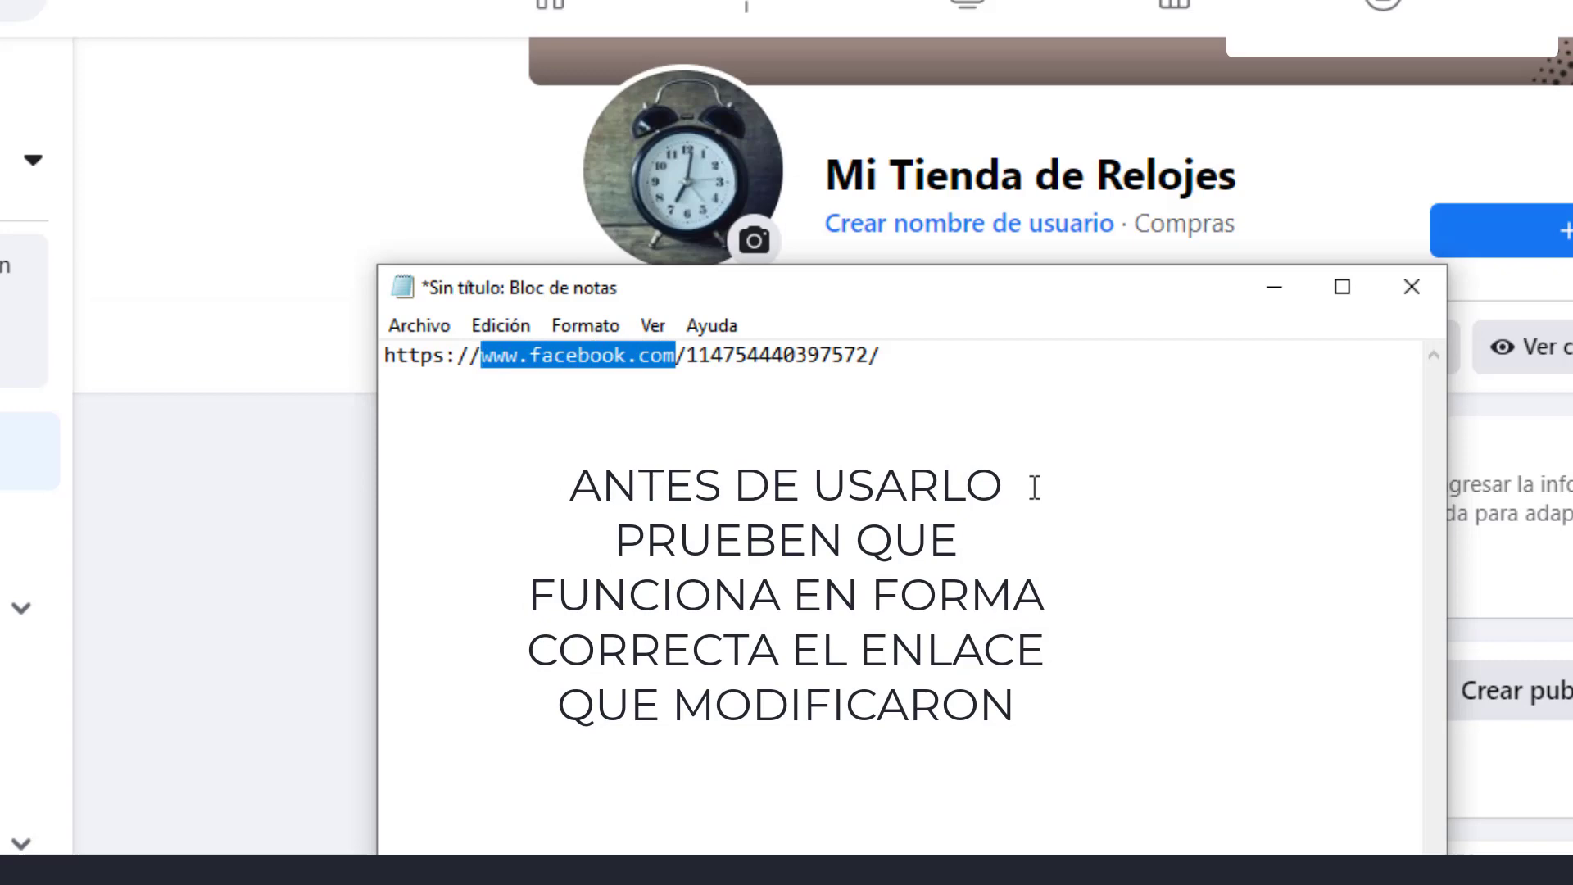
type("me.")
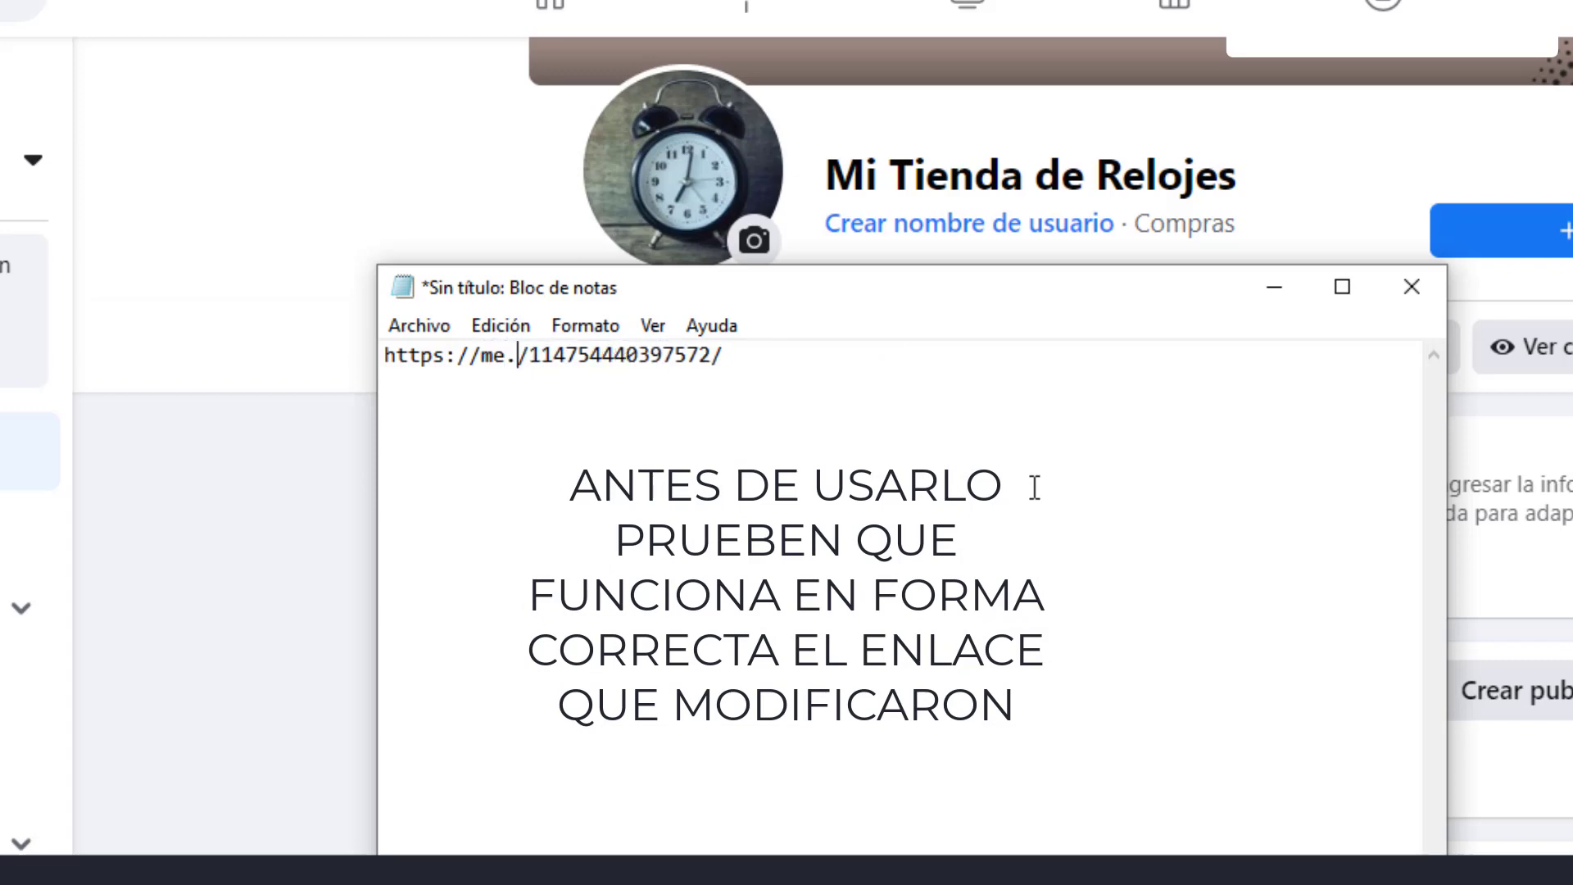
type("m")
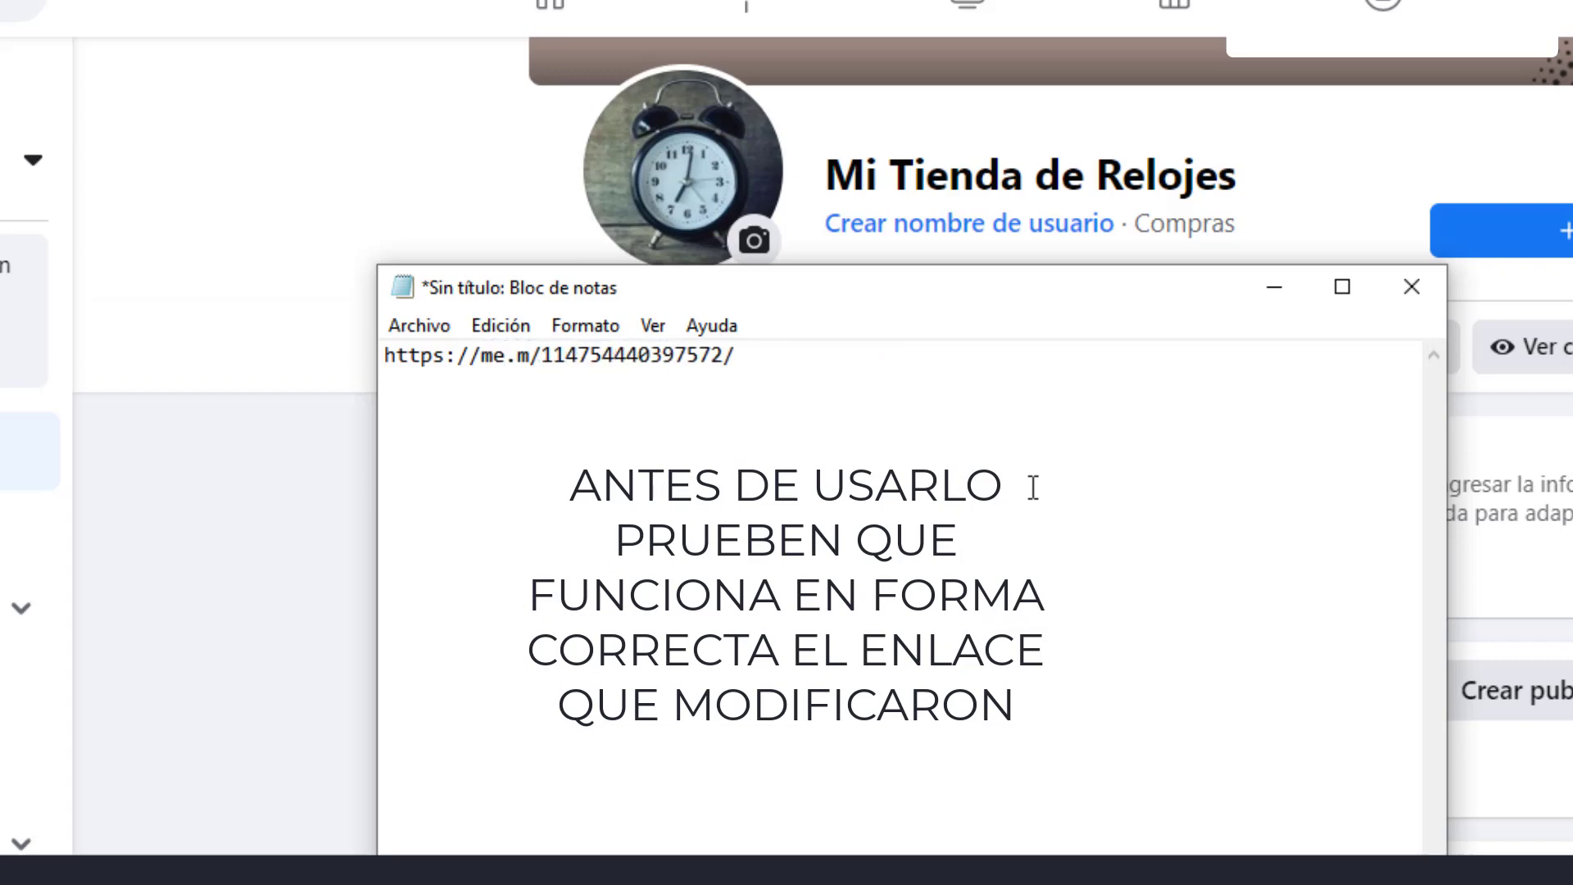
Copy the shortened link into Reloj 1's website link in the Administrador de catálogos and finish adding the product.
left_click_drag(770, 360, 401, 385)
key("ctrl+c")
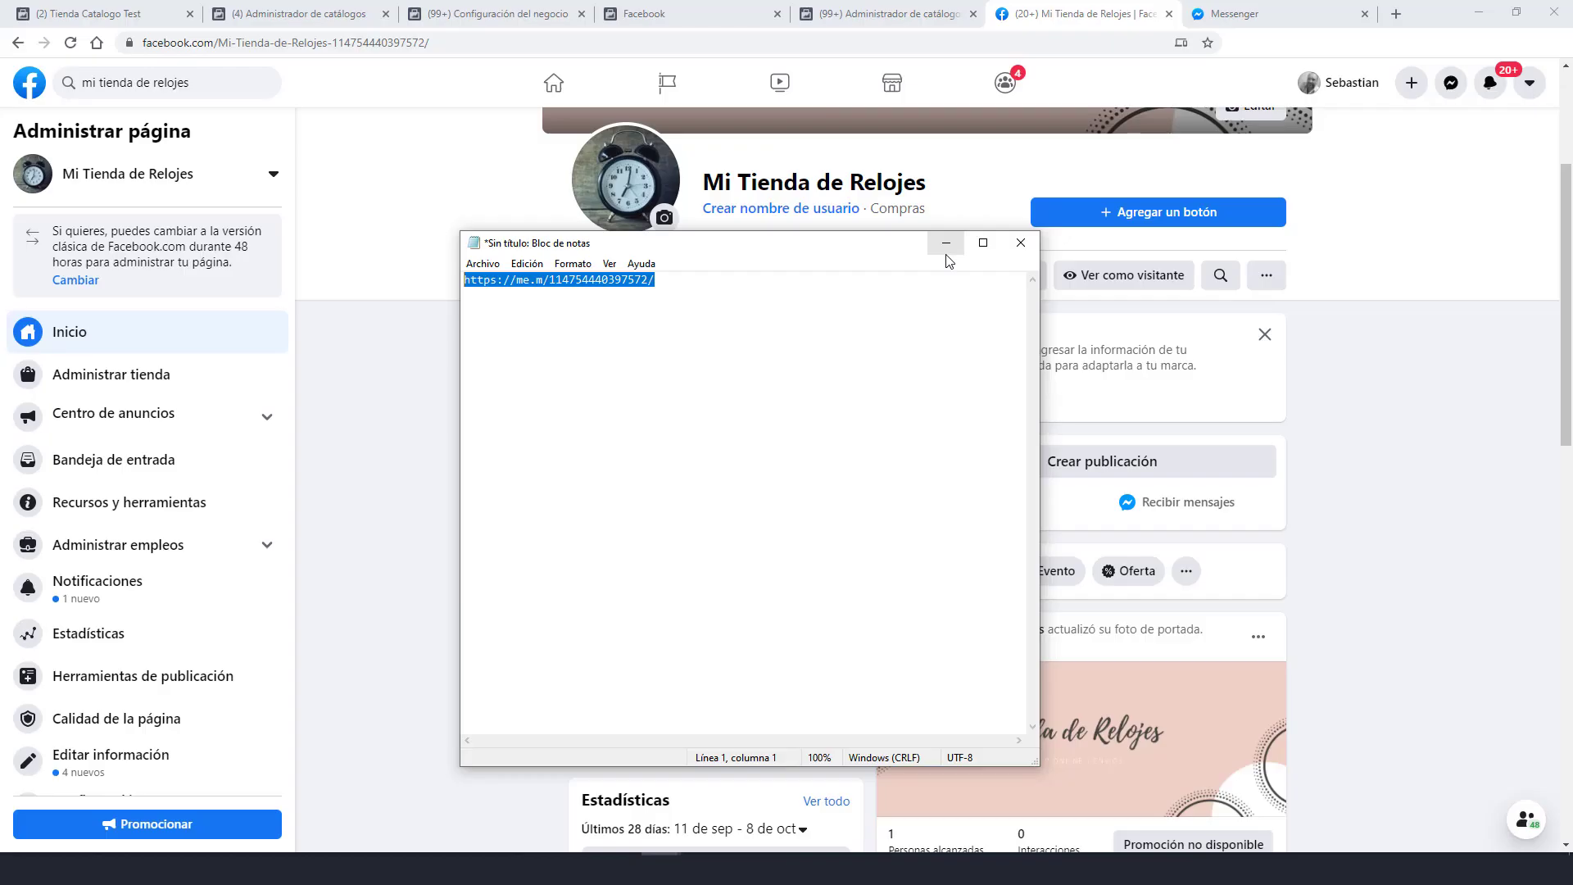
left_click(1274, 287)
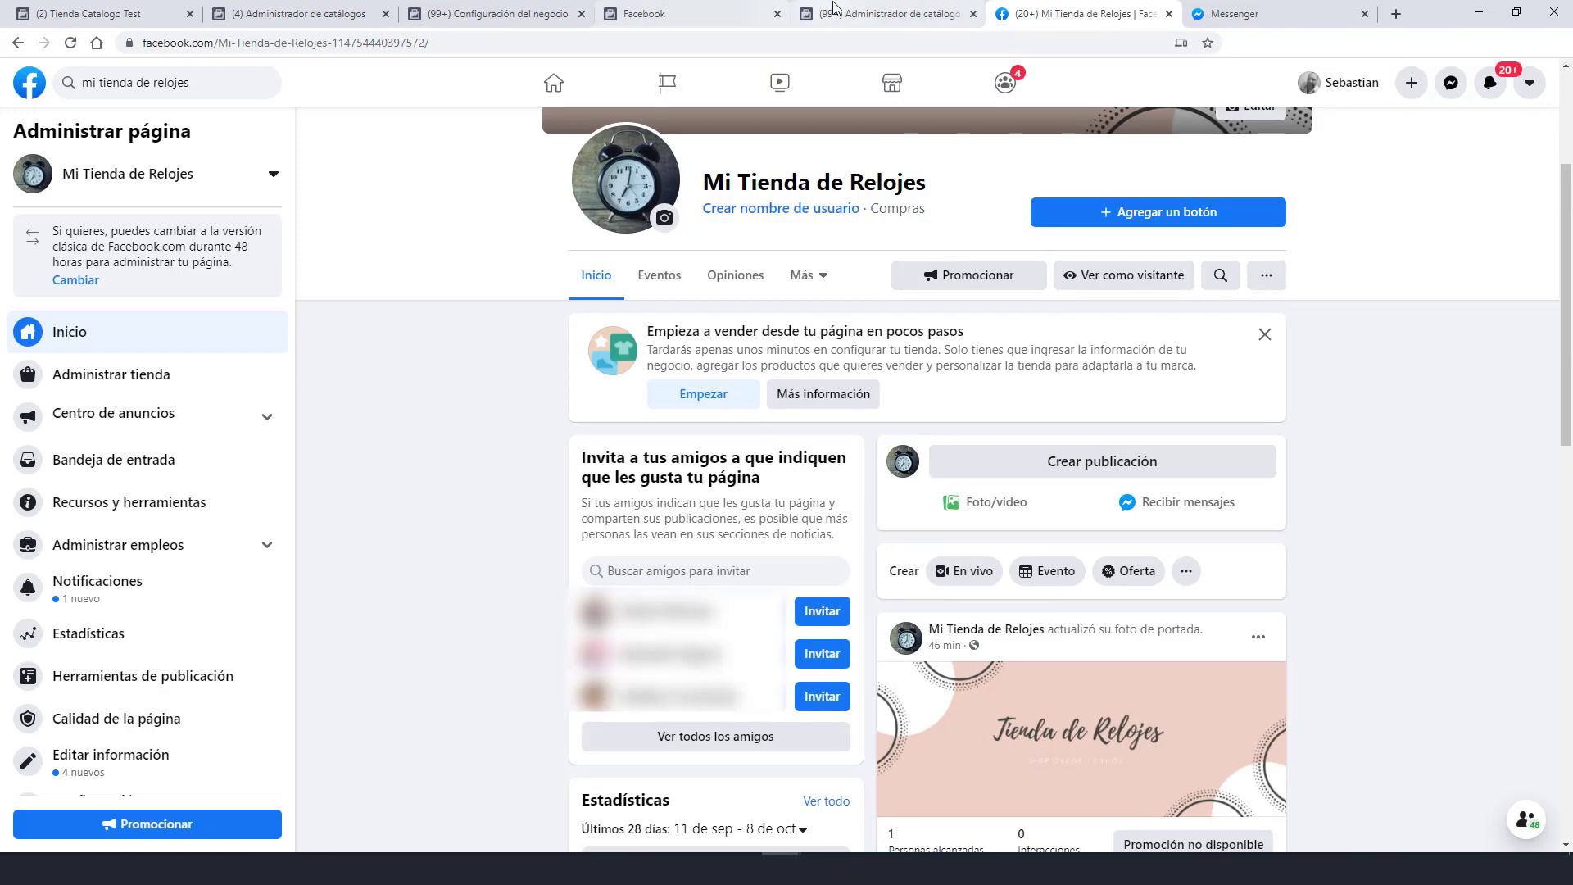
left_click(862, 7)
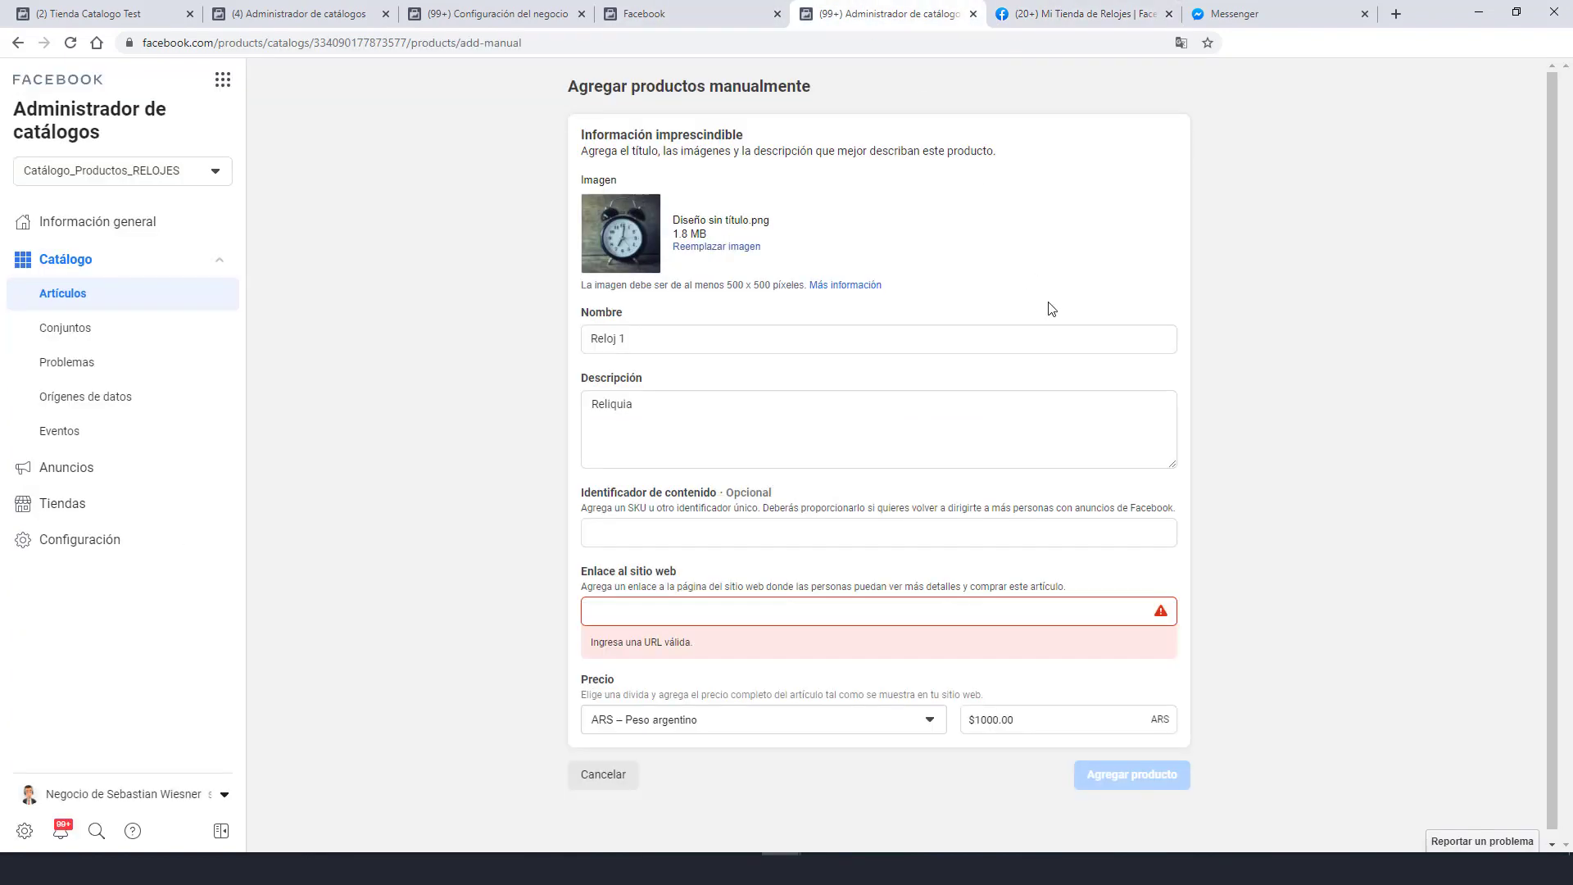
left_click(766, 611)
key("ctrl+v")
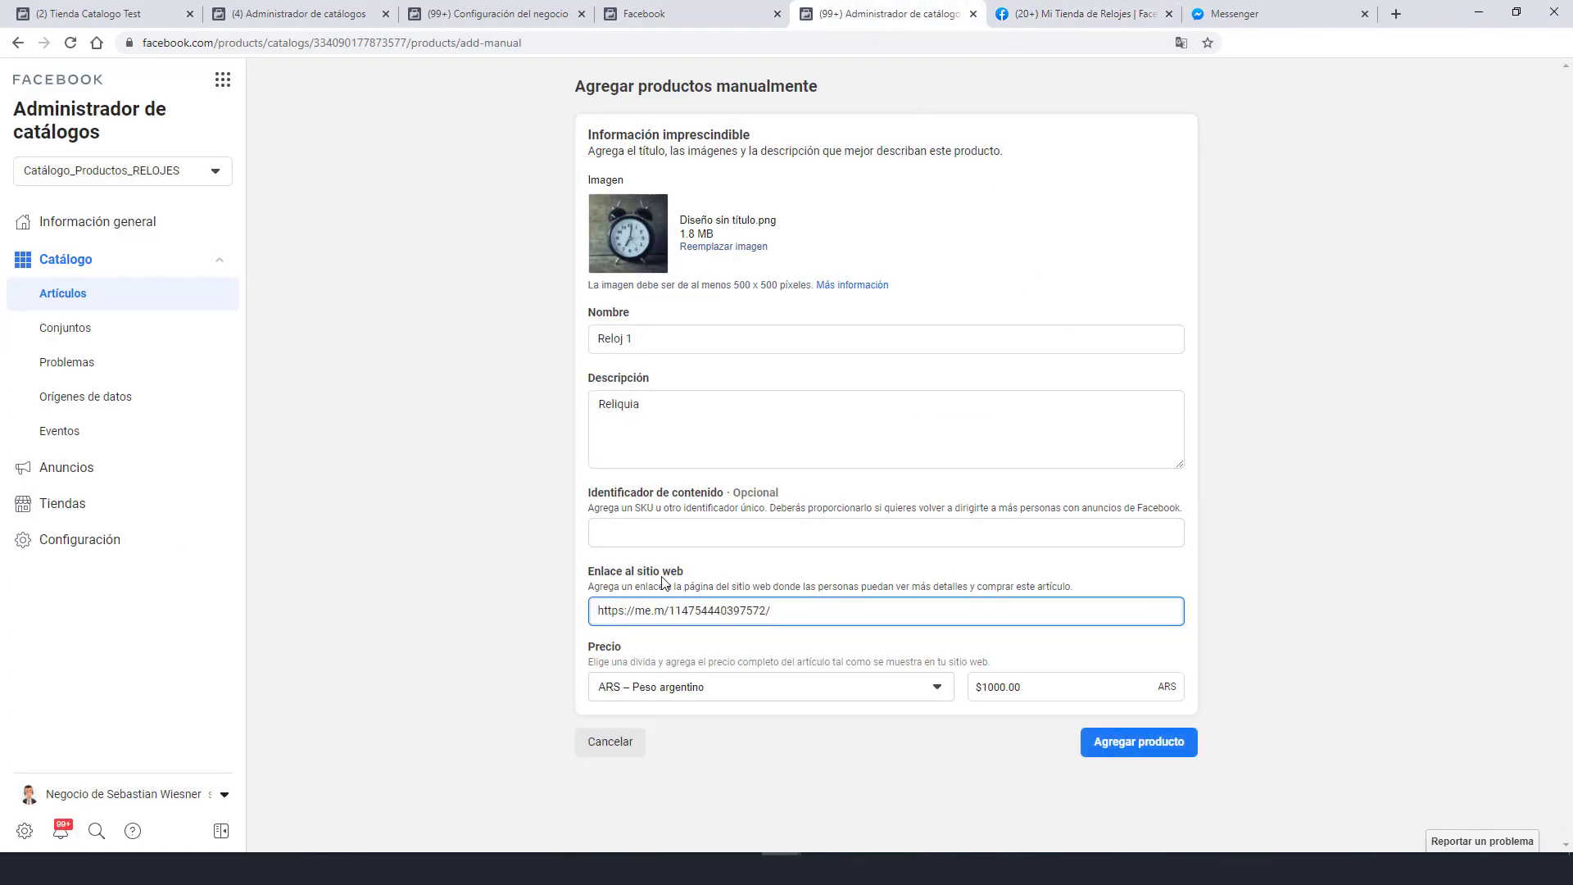
left_click(1145, 748)
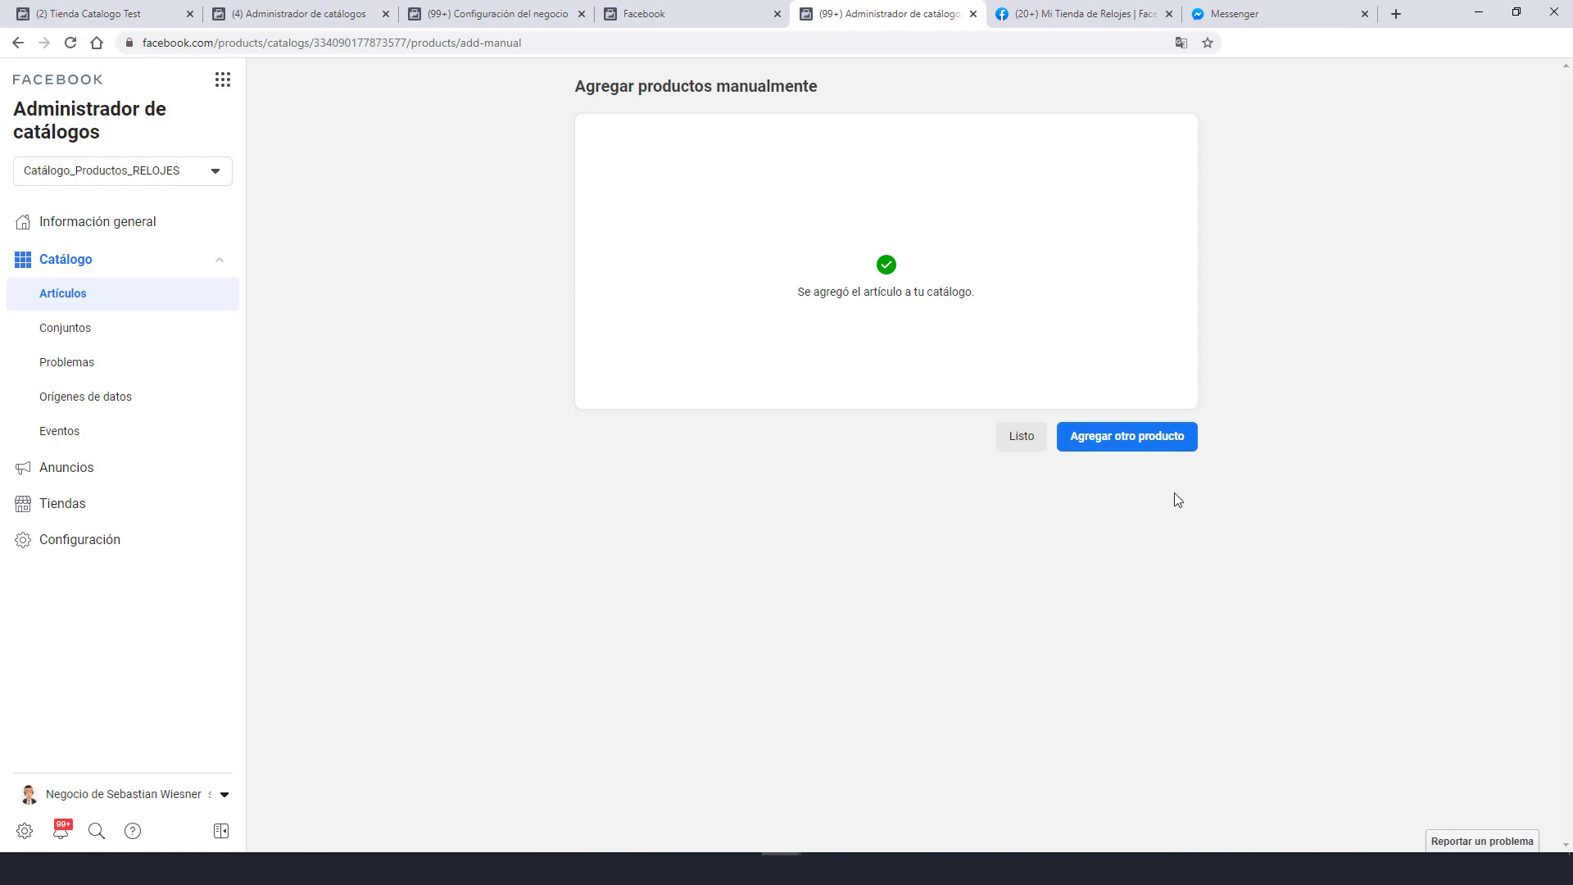
left_click(1016, 440)
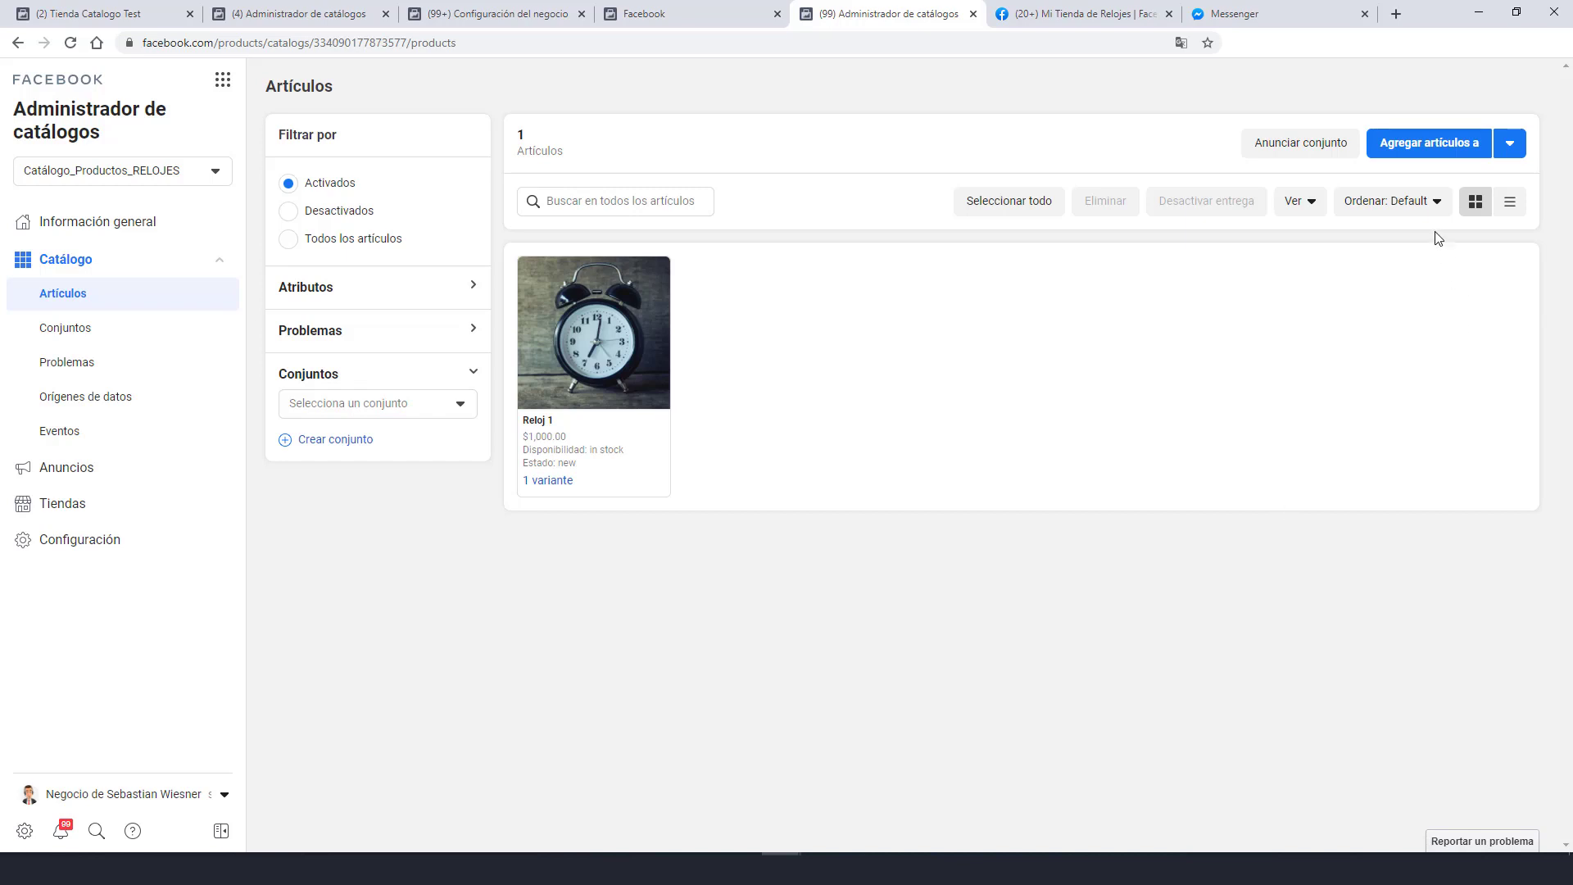
Start adding another product with Agregar manualmente and upload clock-5084284_1280.jpg as its image.
left_click(1429, 143)
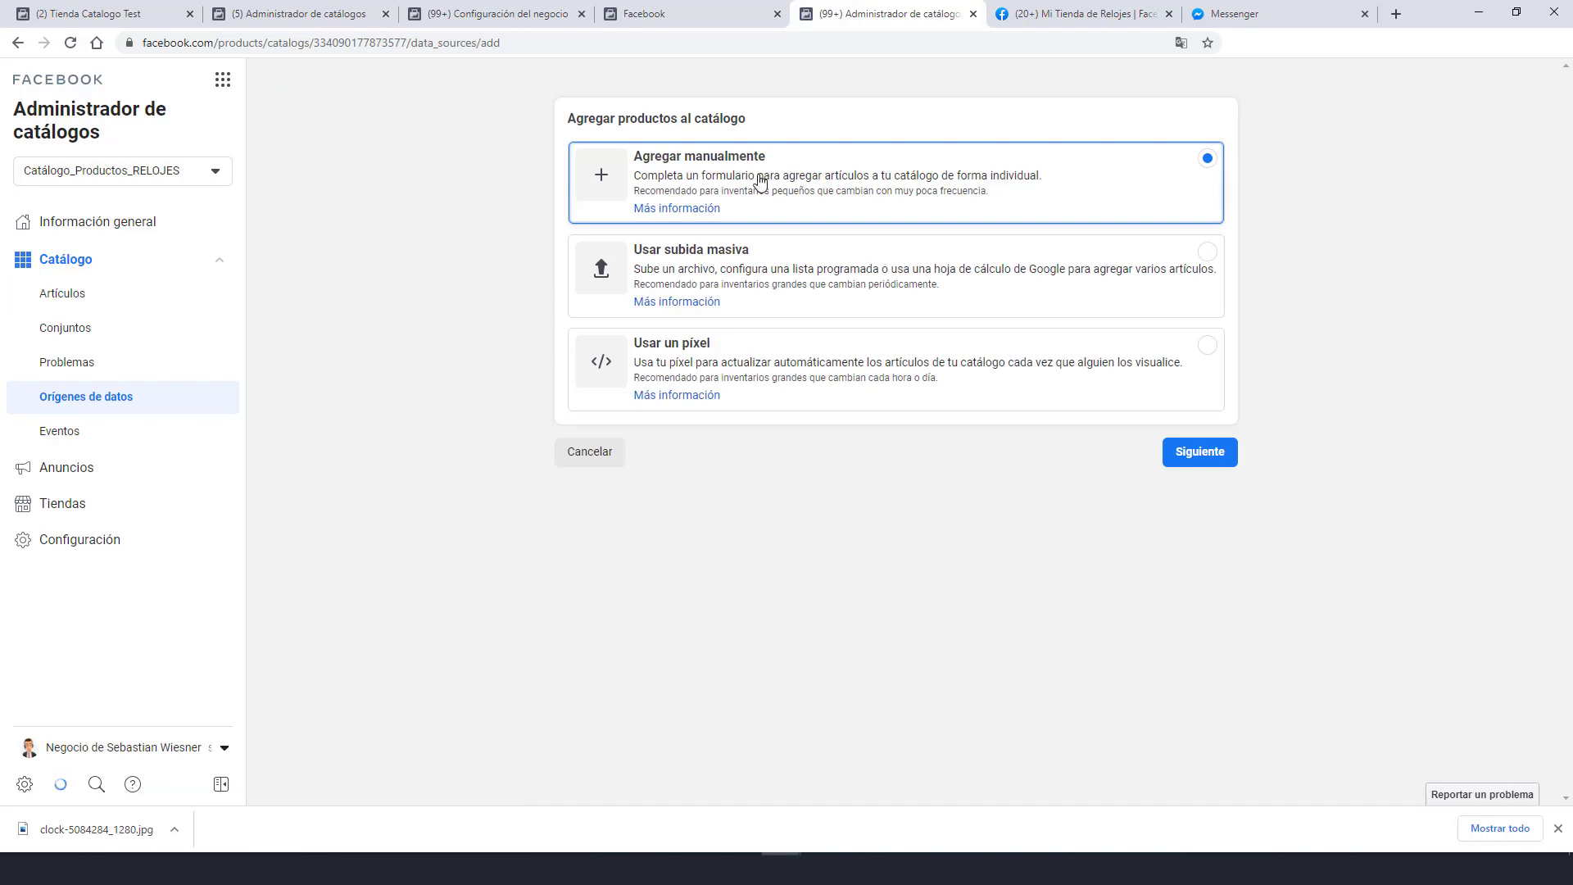
left_click(1198, 451)
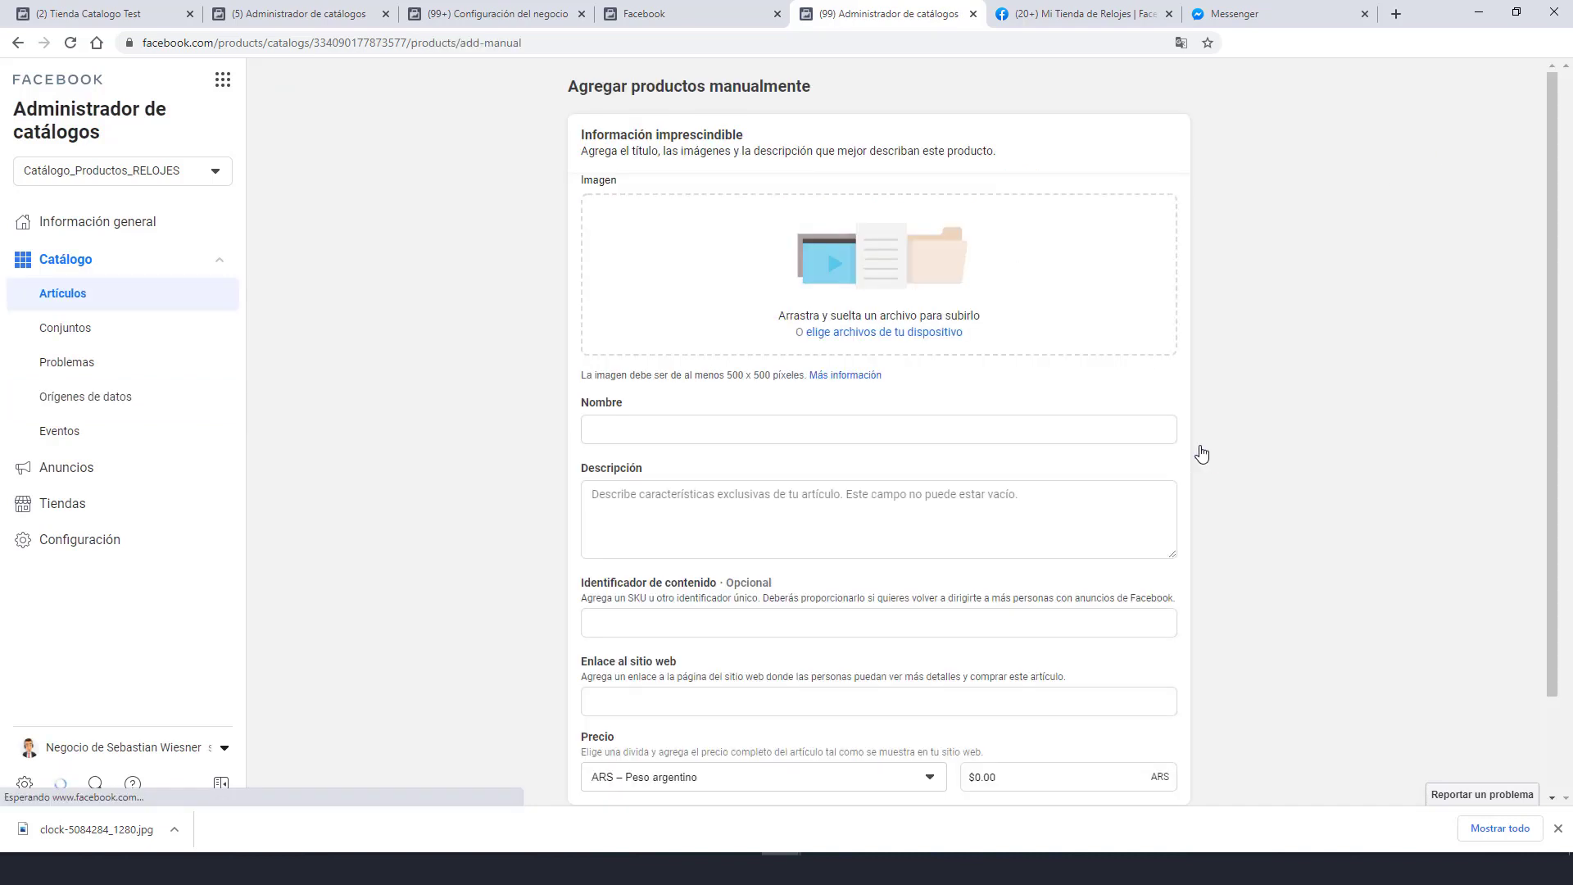
left_click(901, 332)
Name the second product Reloj 2 and enter Reliquia as its description.
left_click(688, 340)
type("Reloj")
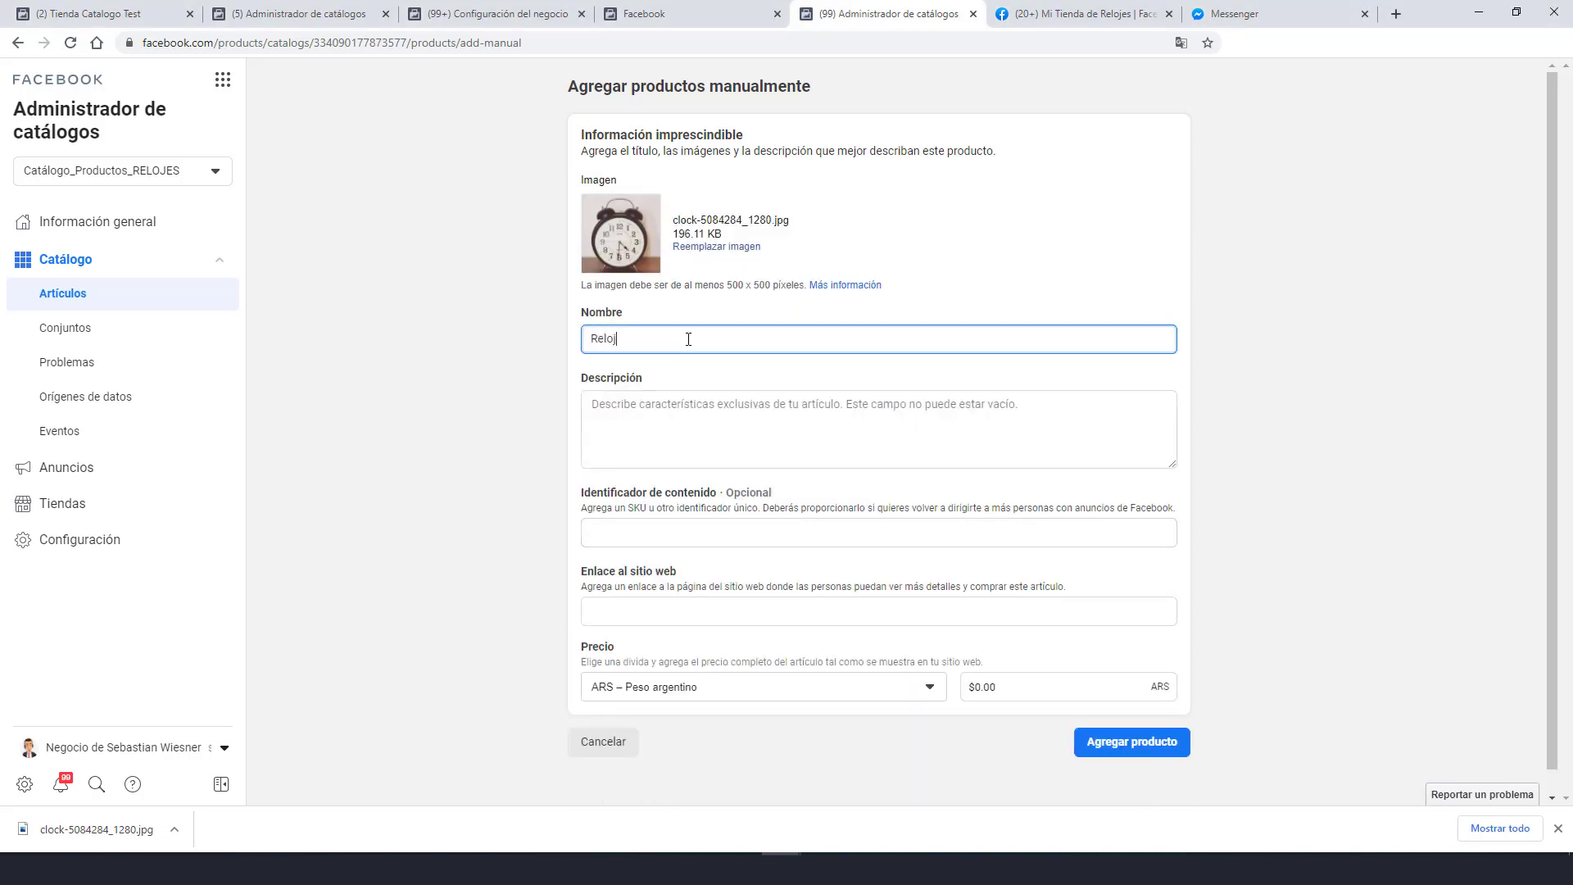
type(" 2")
left_click(723, 424)
type("Reliquia")
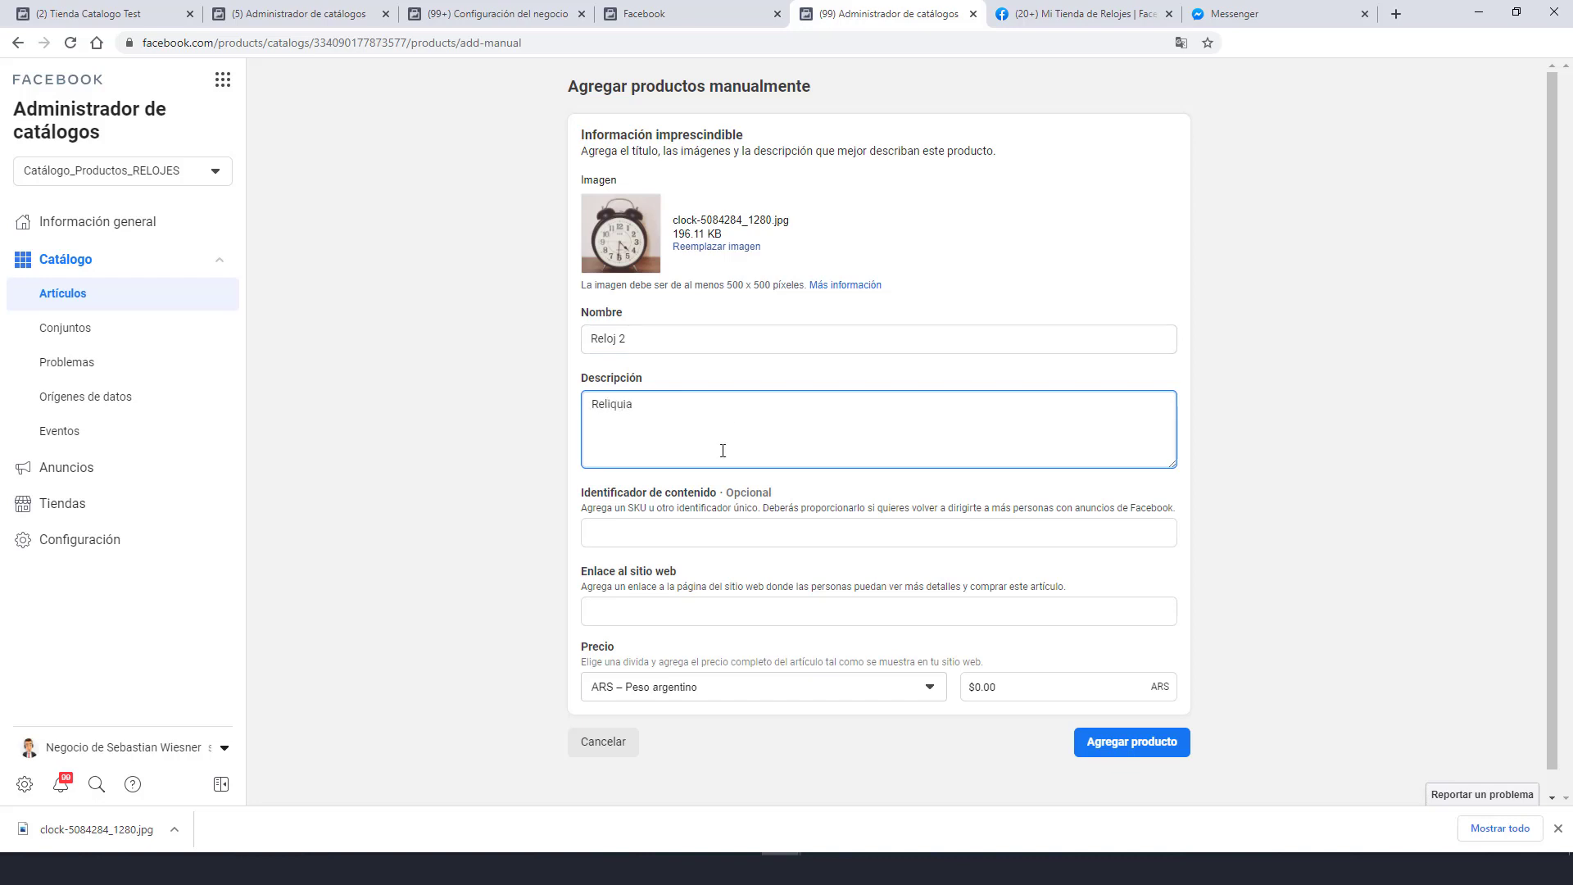
Paste the copied me.m link as Reloj 2's website link, set its price to 12000 ARS and add the product.
left_click(664, 609)
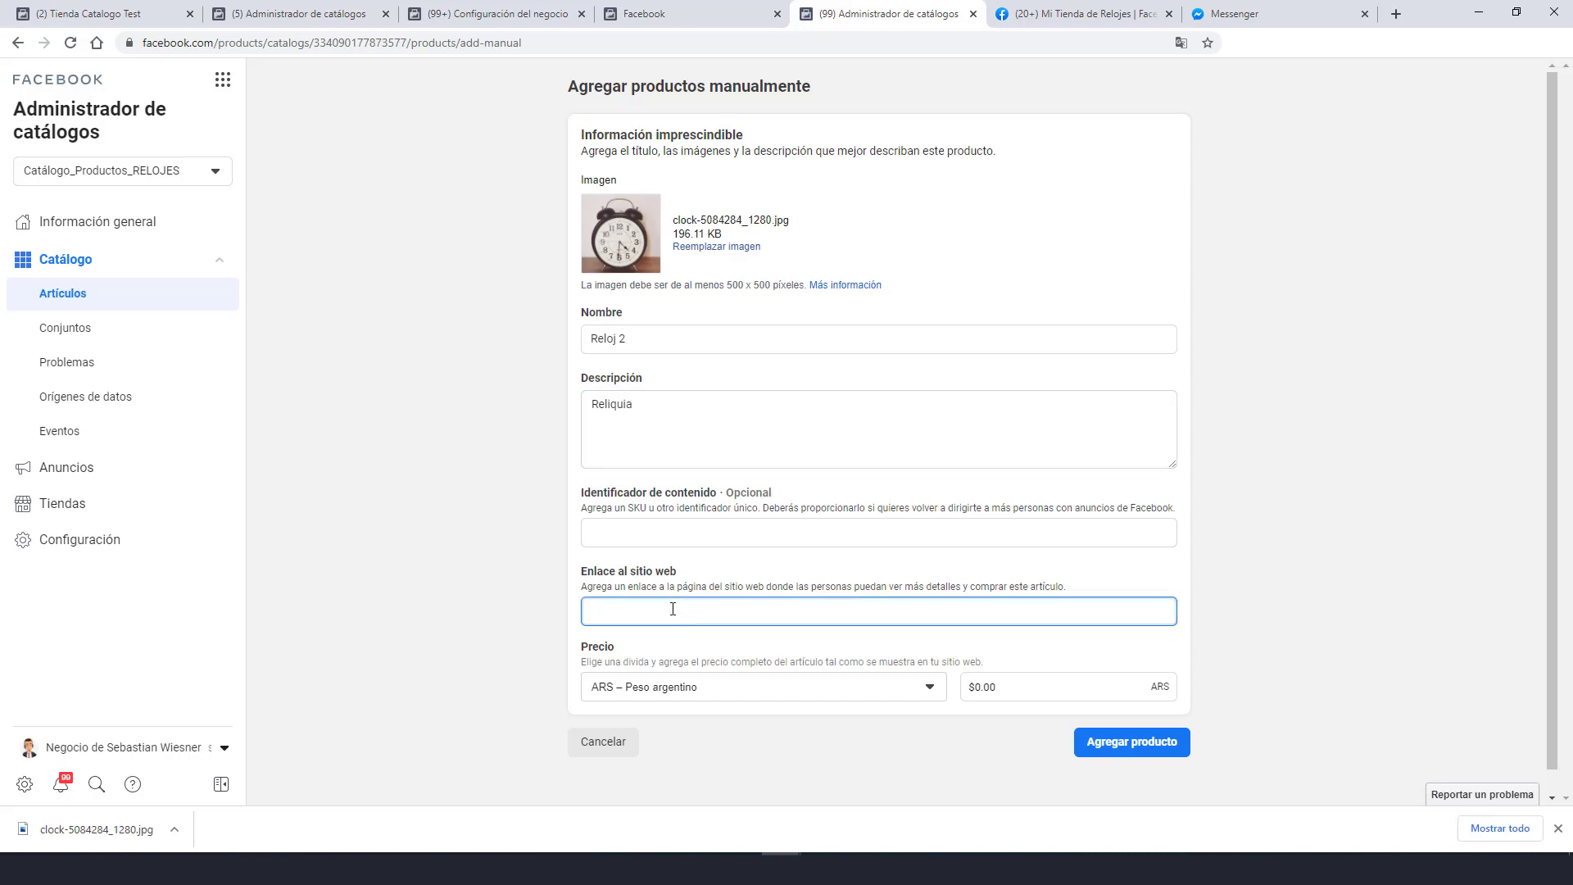
key("ctrl+v")
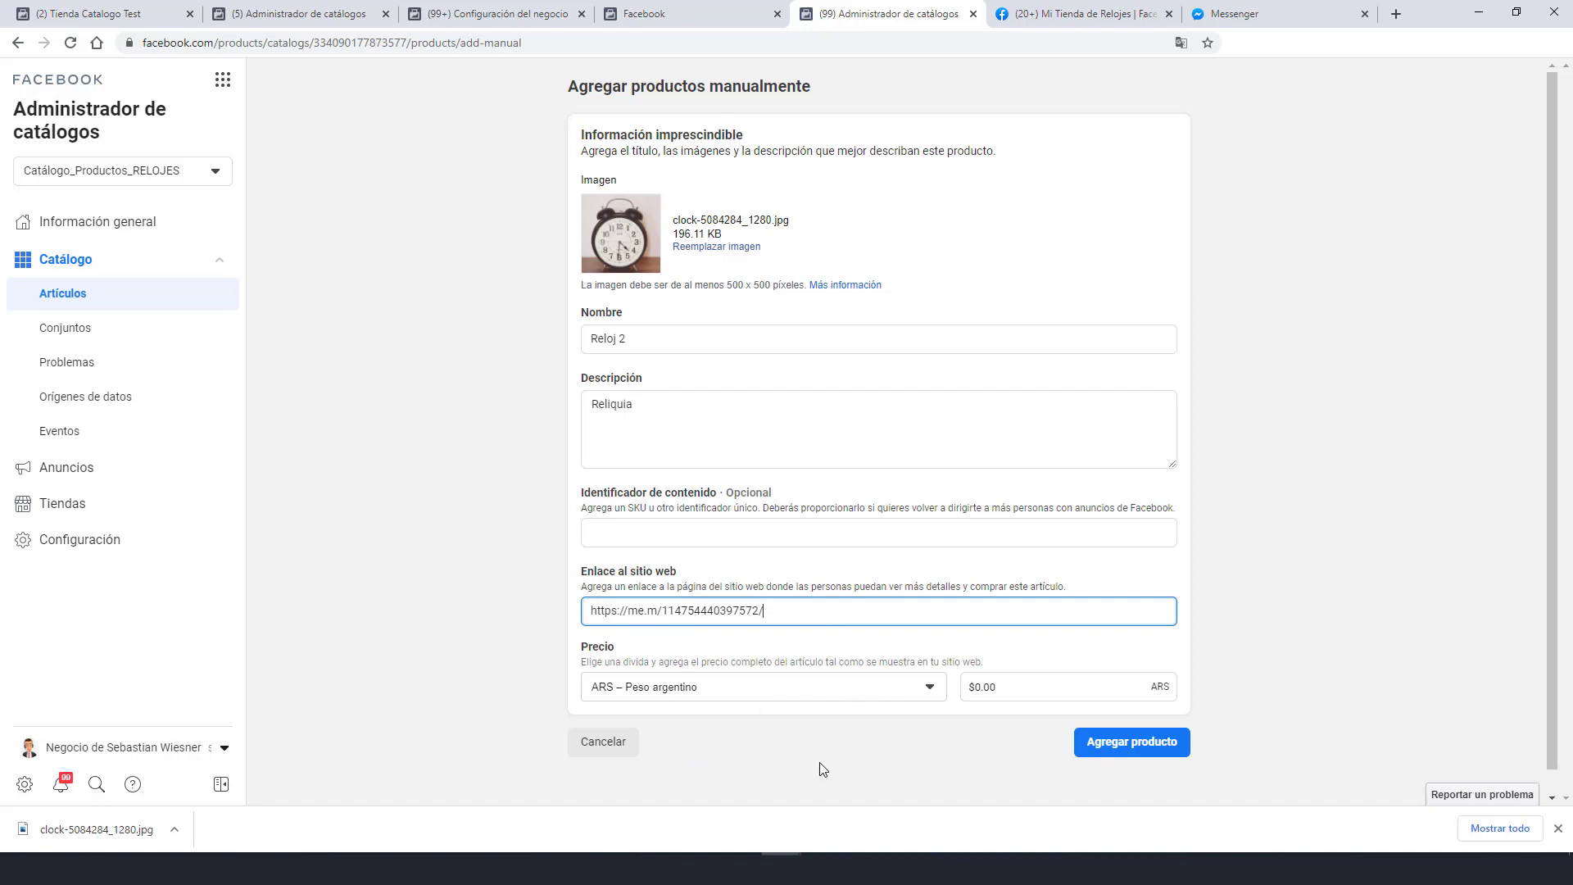
left_click(964, 692)
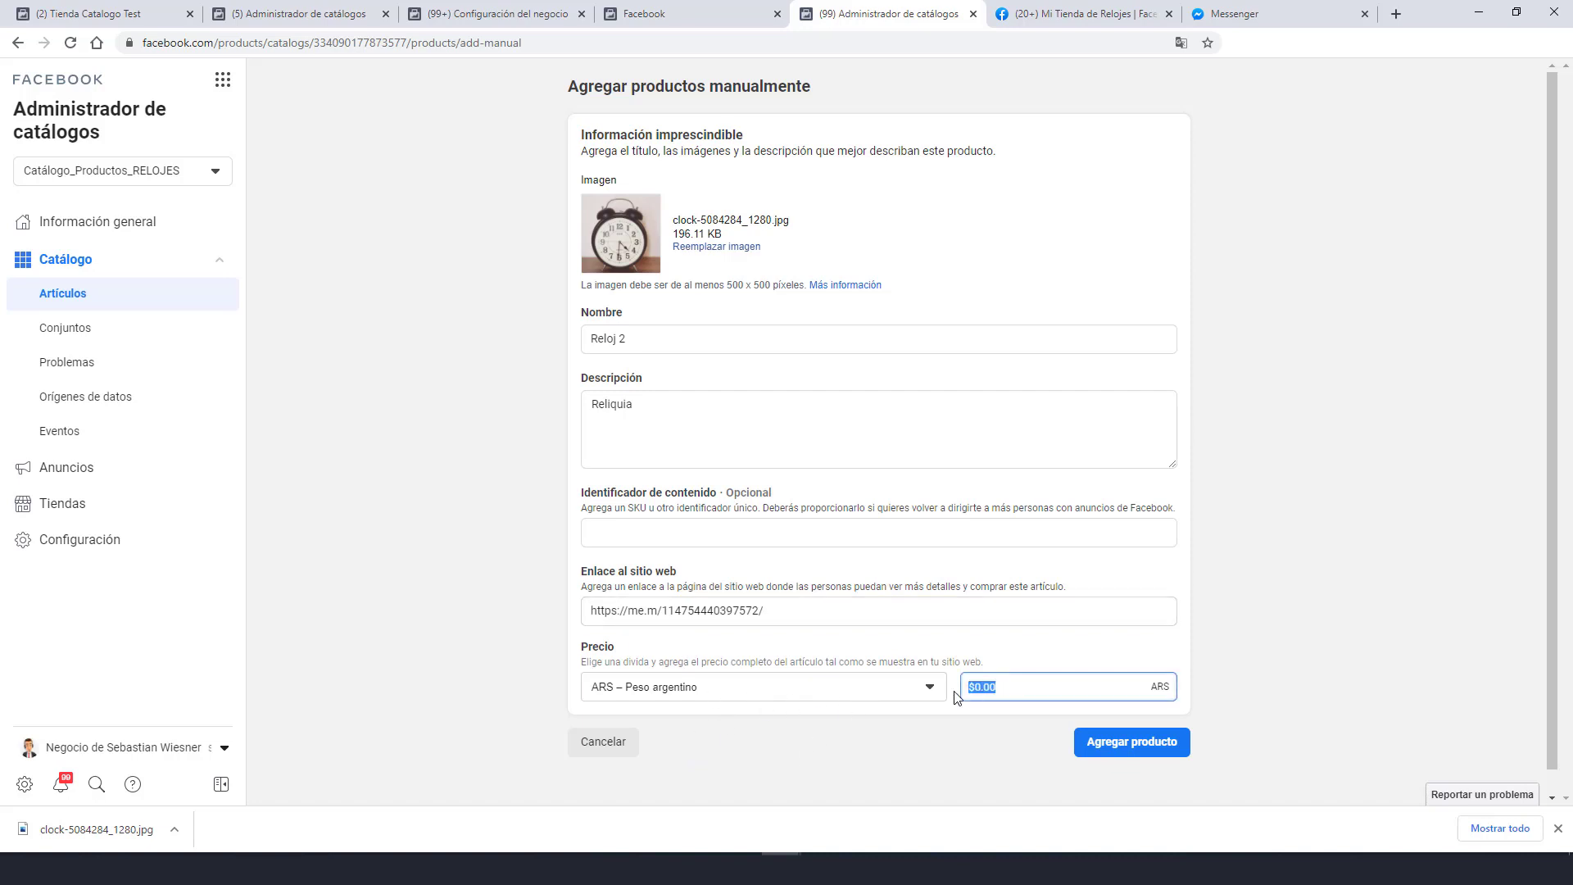
type("12000")
left_click(983, 748)
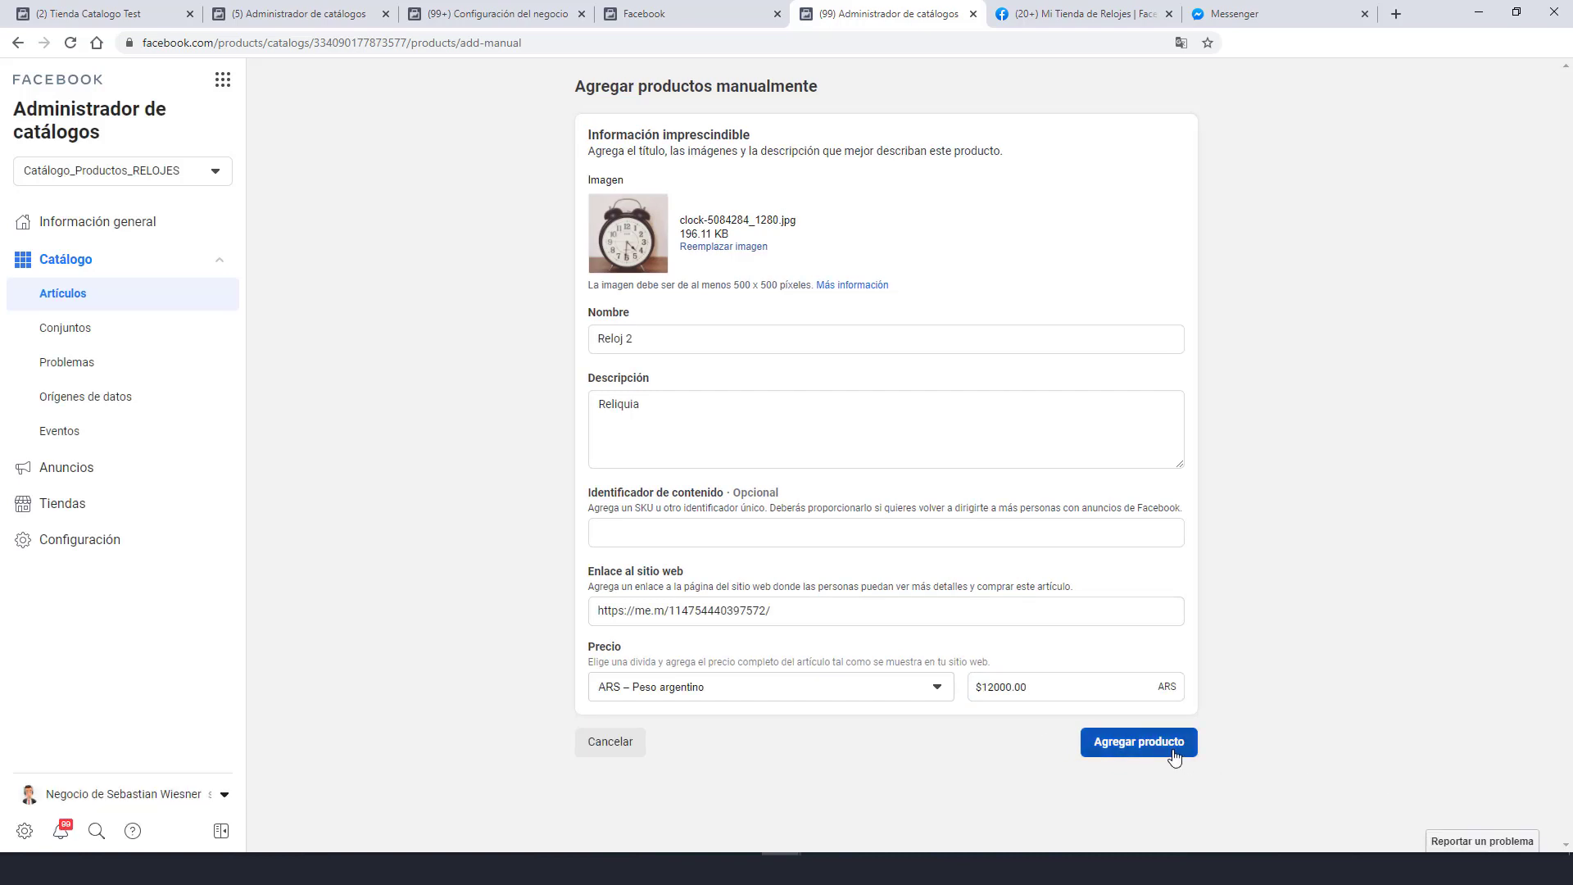
left_click(1175, 754)
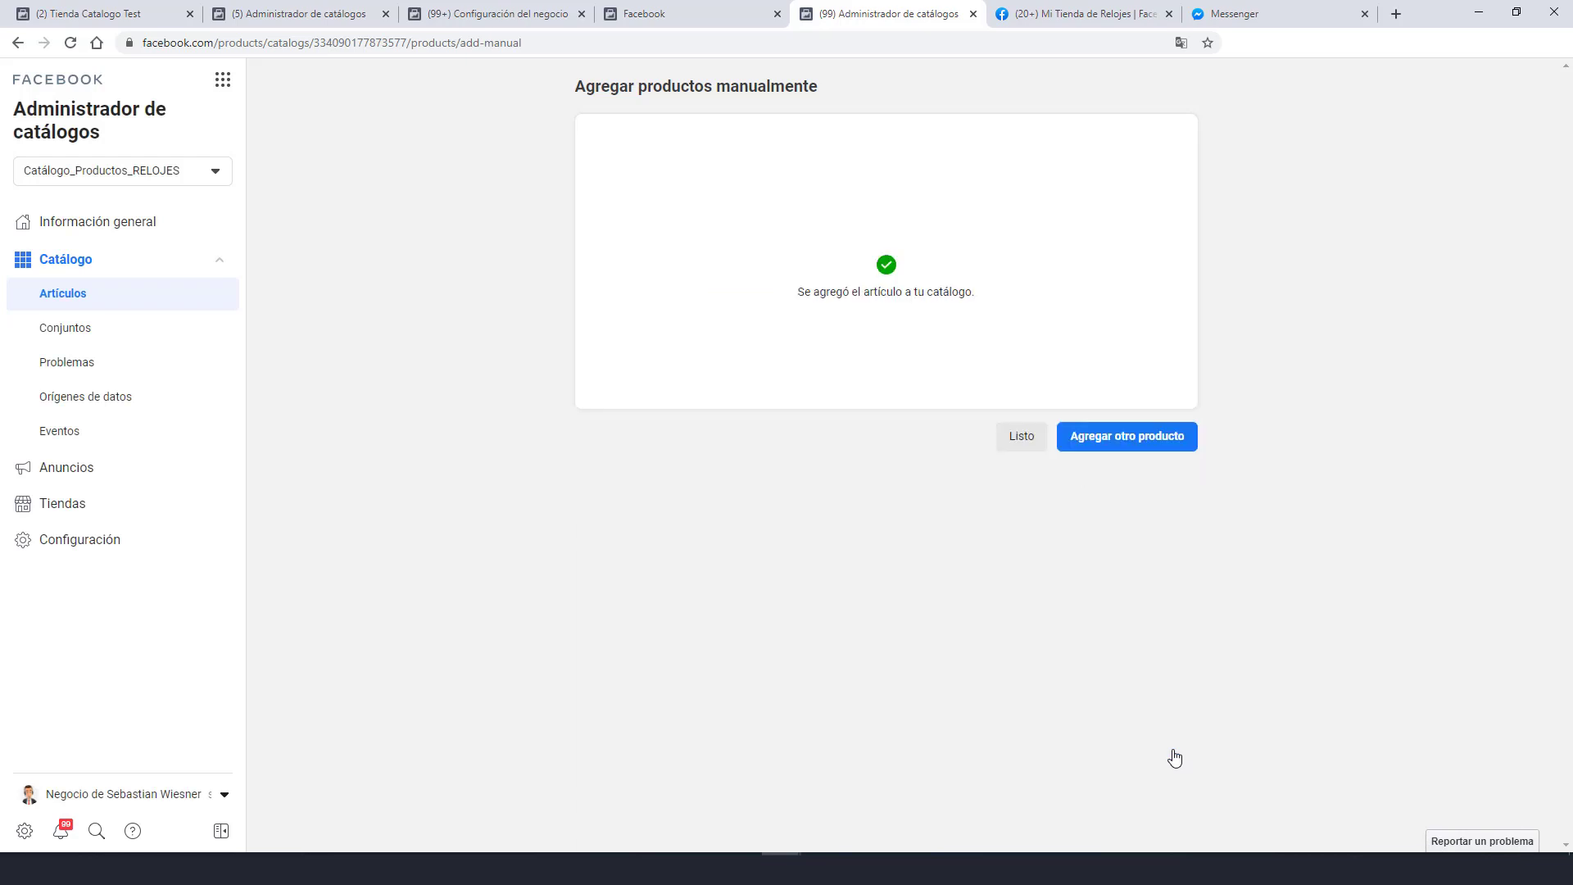
Finish the manual product entry and restart the Crear tu tienda setup with Mi Tienda de Relojes as the business.
left_click(1019, 436)
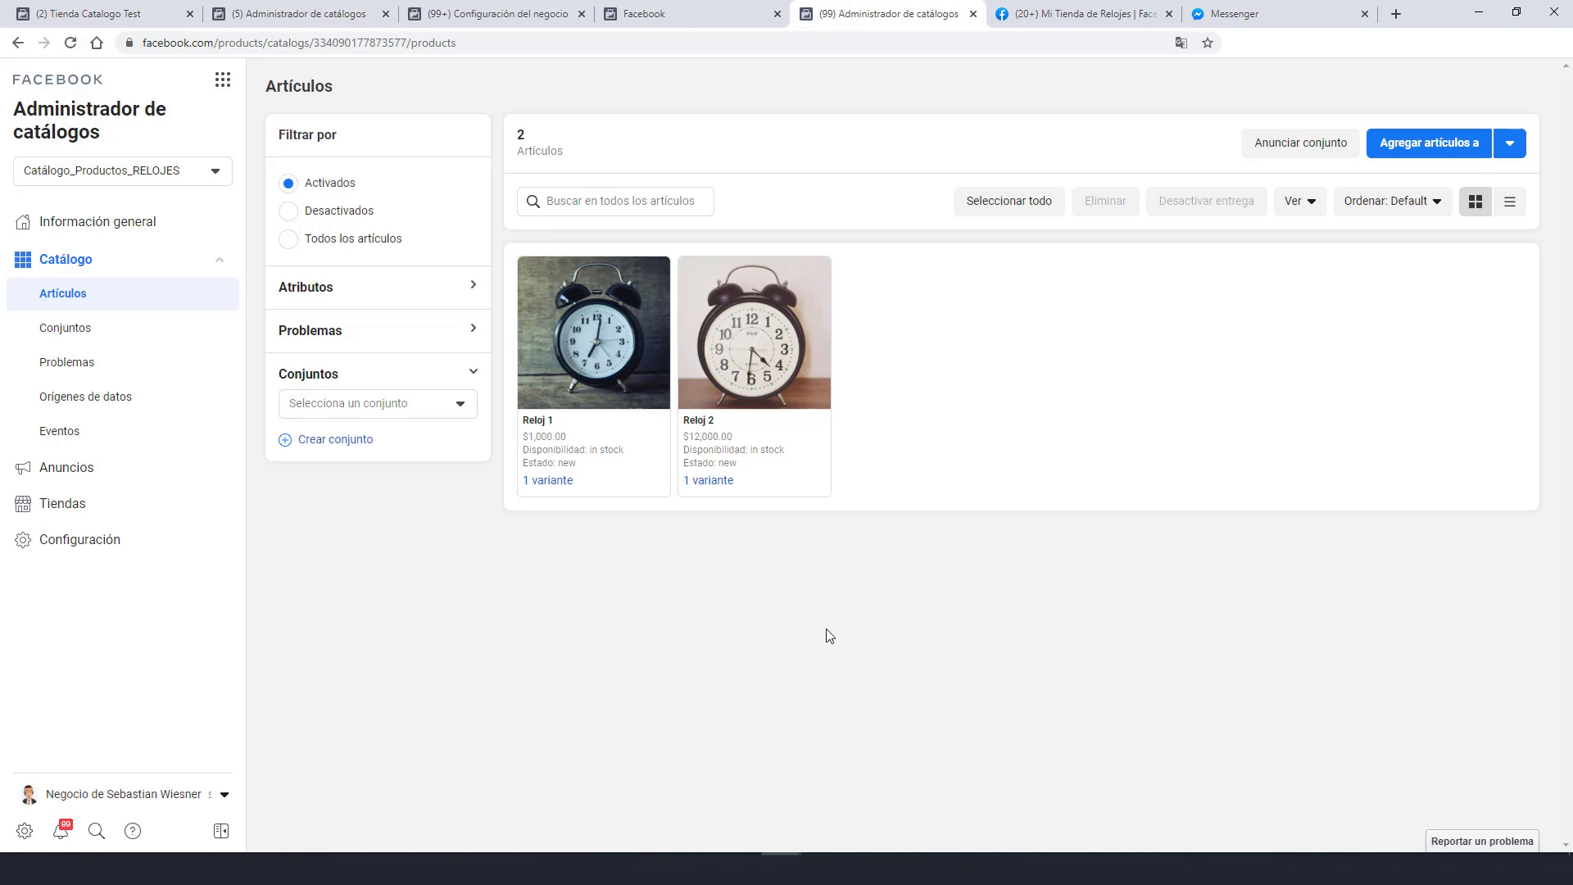
key("ctrl+shift+Tab")
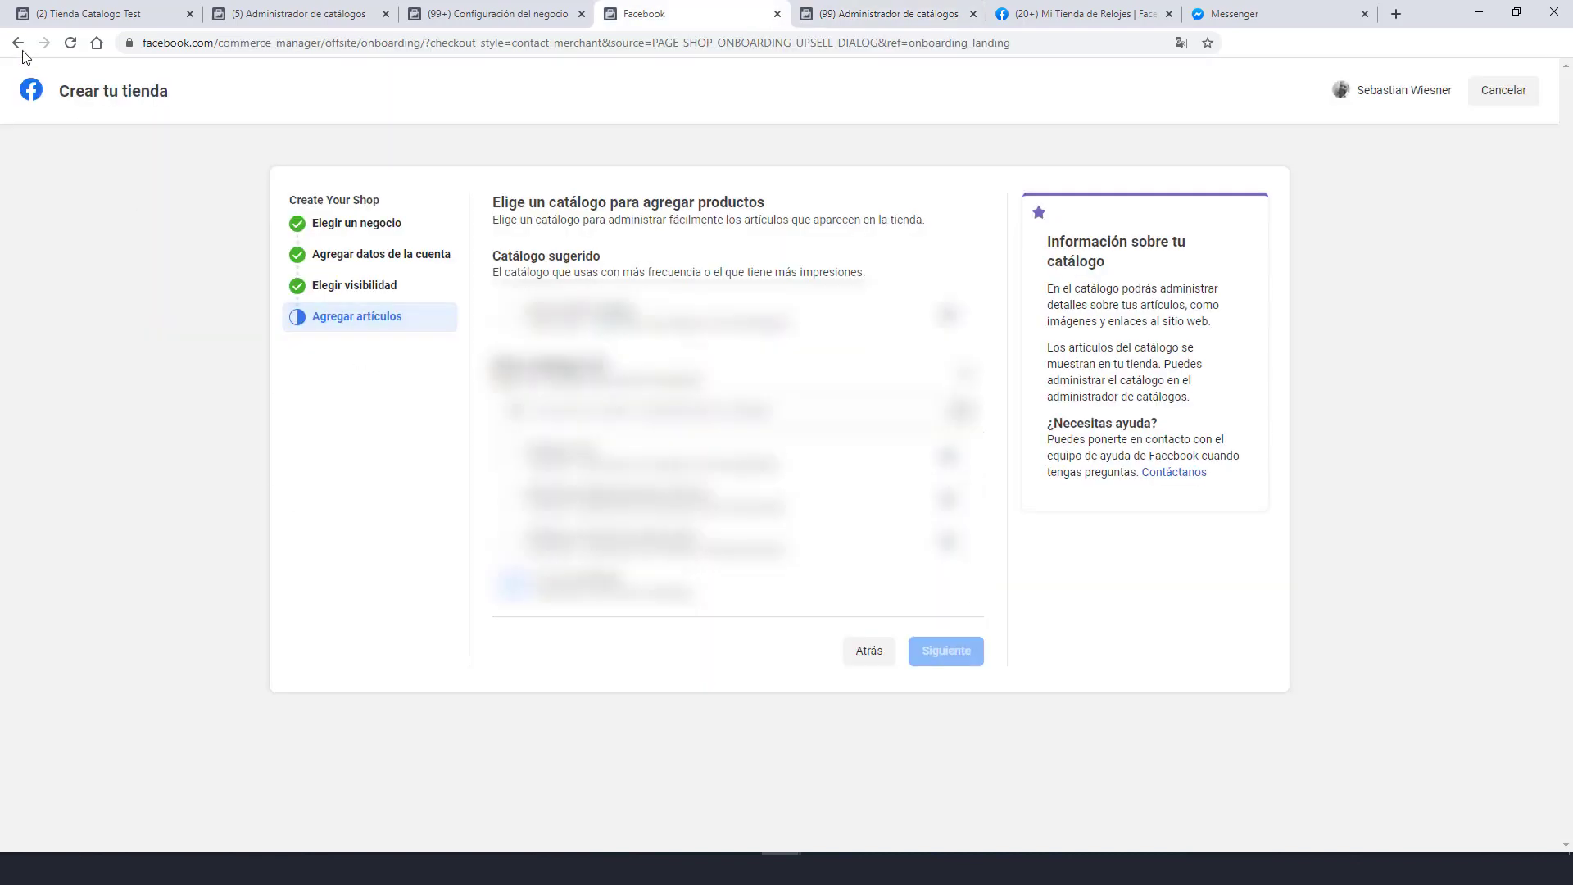
left_click(70, 42)
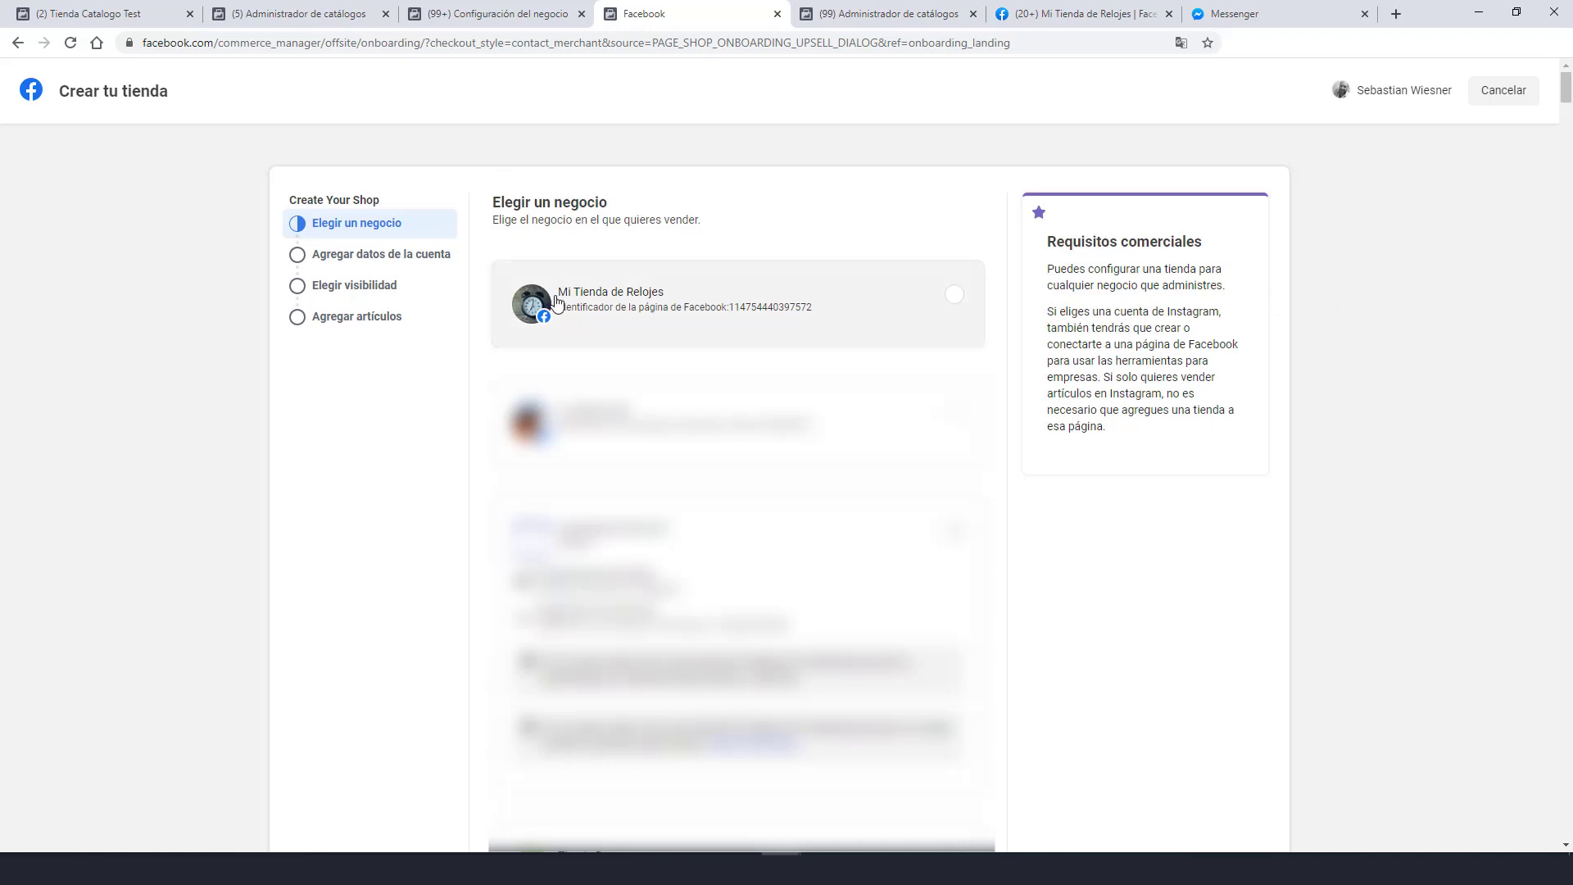
left_click(954, 335)
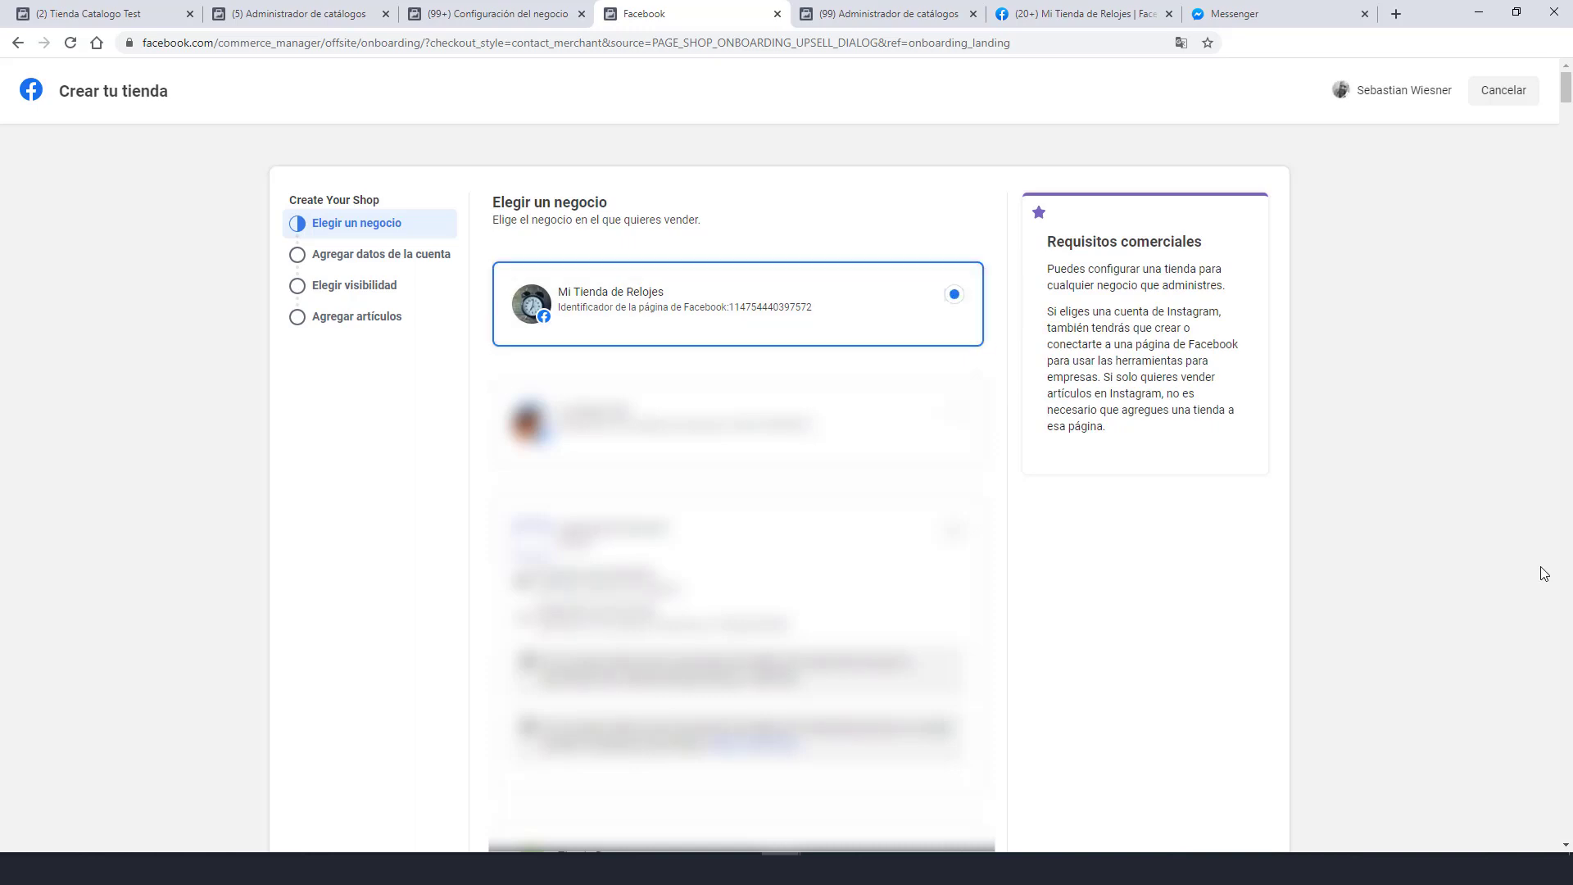
left_click_drag(1566, 86, 1565, 823)
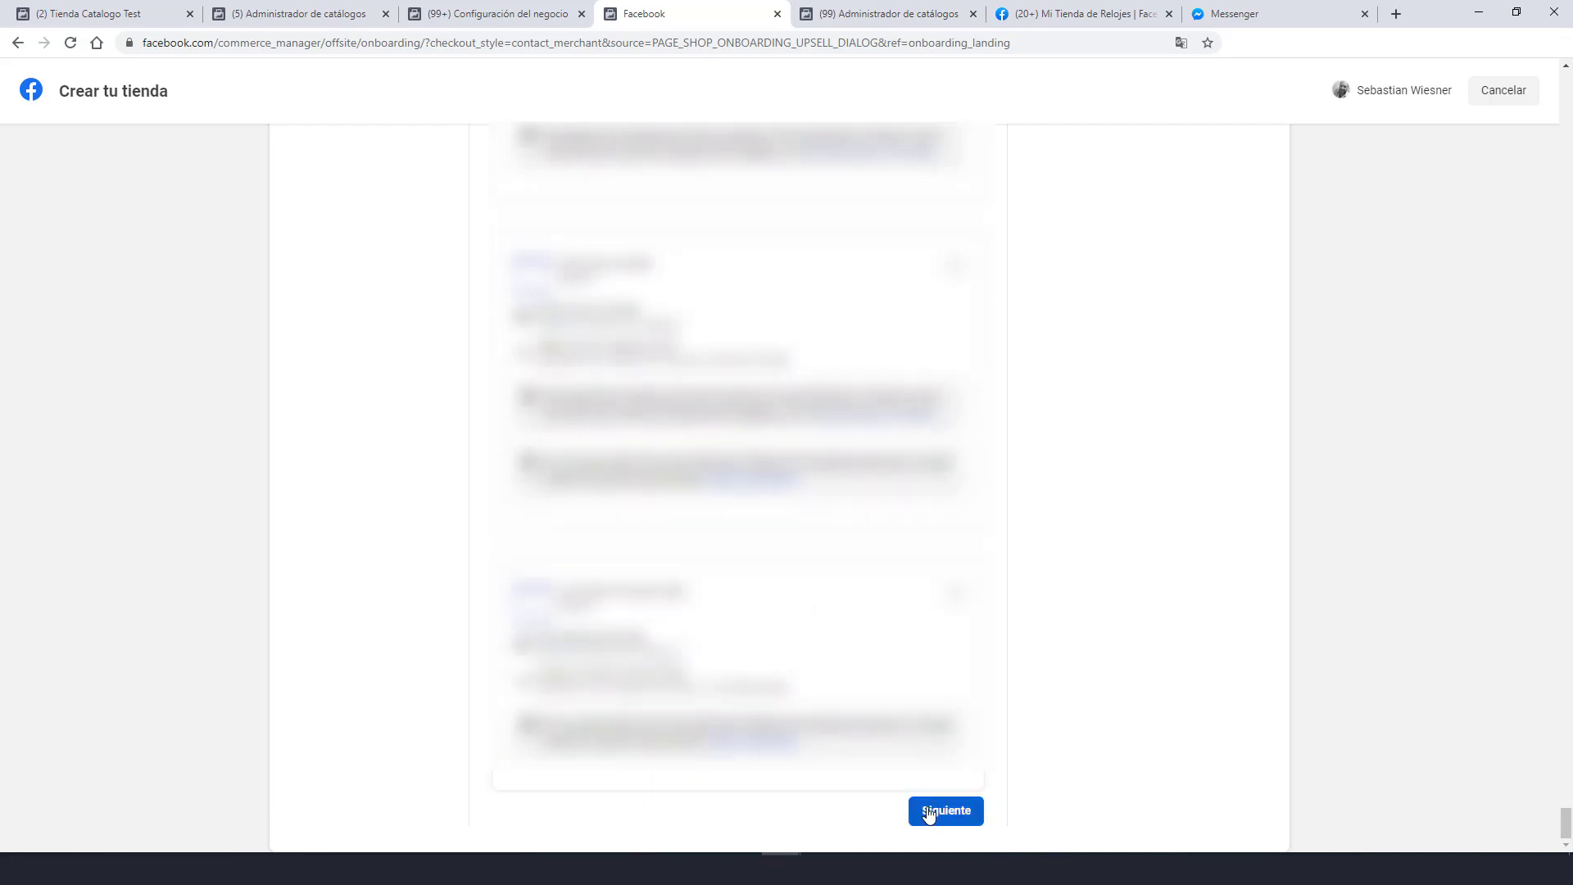
left_click(928, 811)
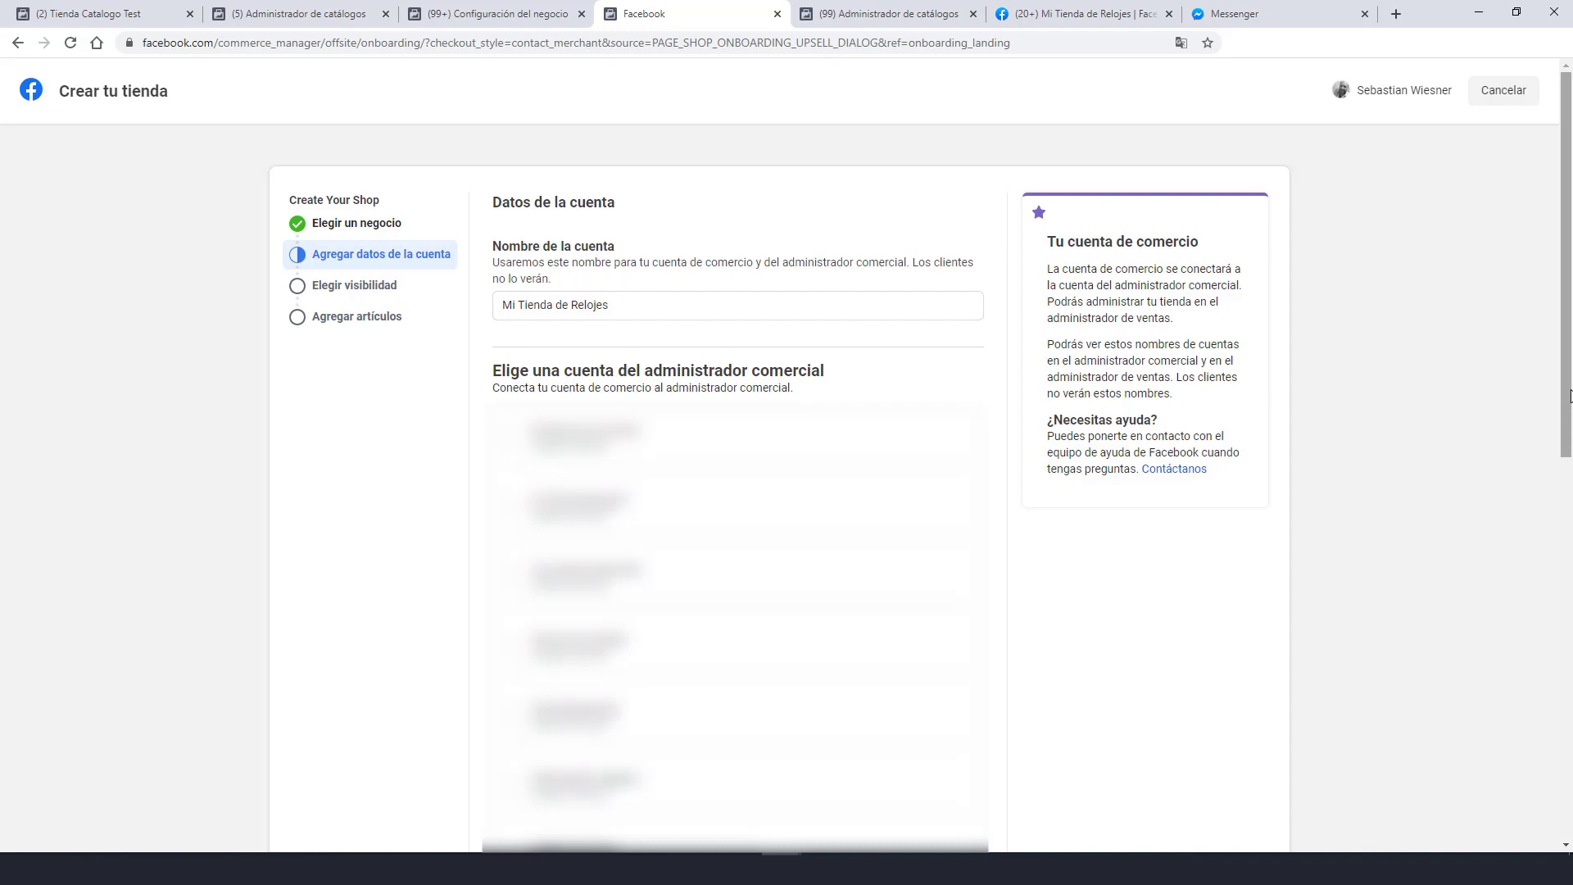
Connect the commerce account to the owner's personal Negocio business account and accept Facebook Mi Tienda de Relojes as the shop's visibility.
scroll(1570, 397, "down", 7)
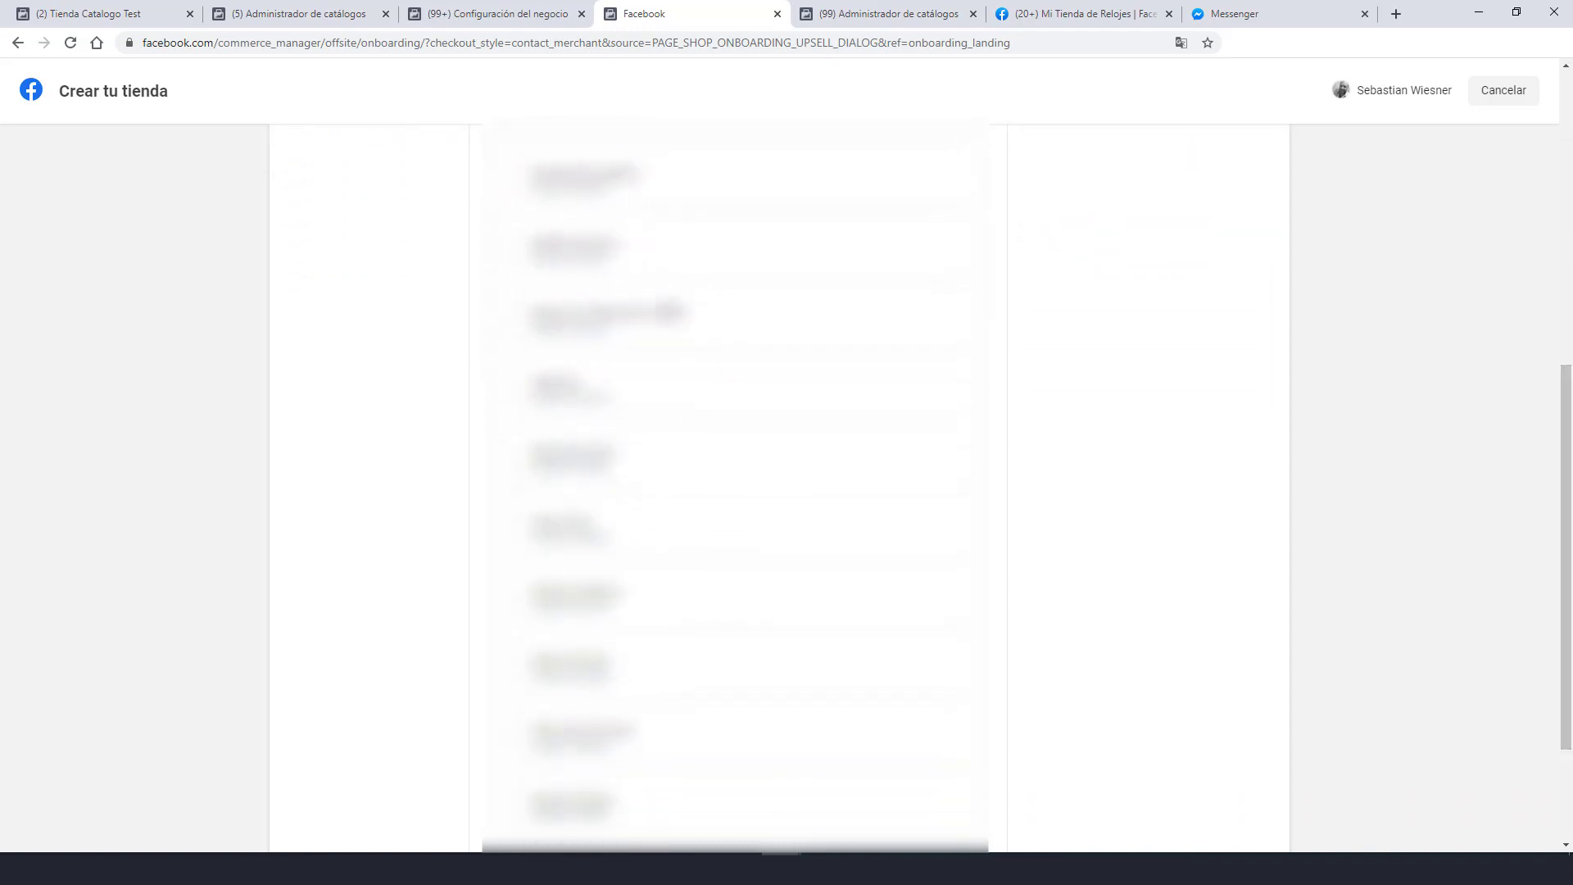
left_click(515, 320)
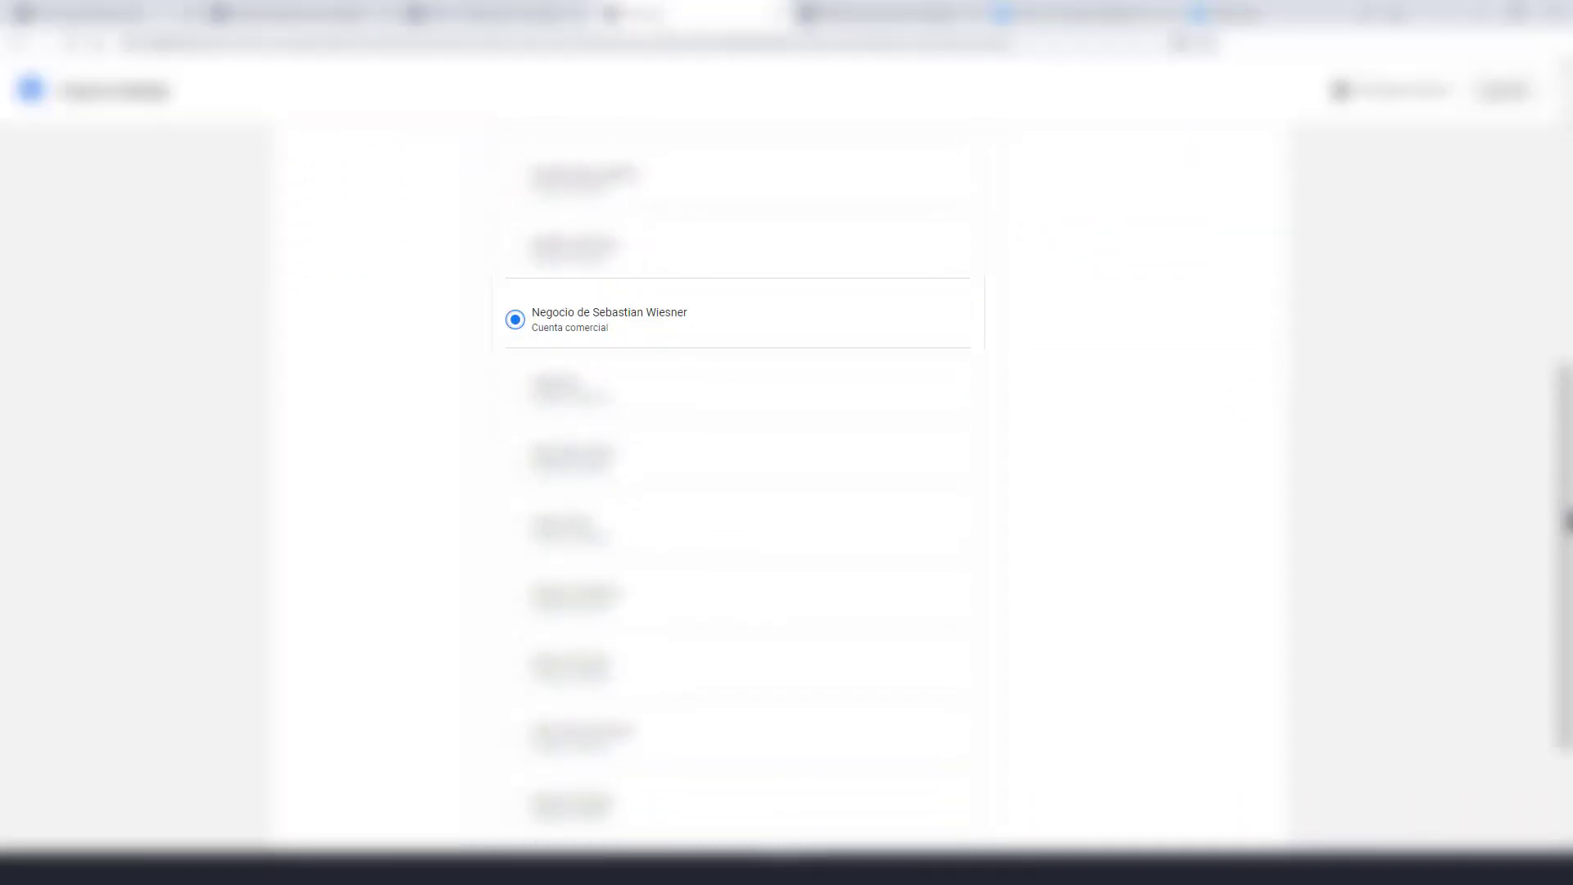
scroll(1566, 500, "down", 2)
left_click(963, 823)
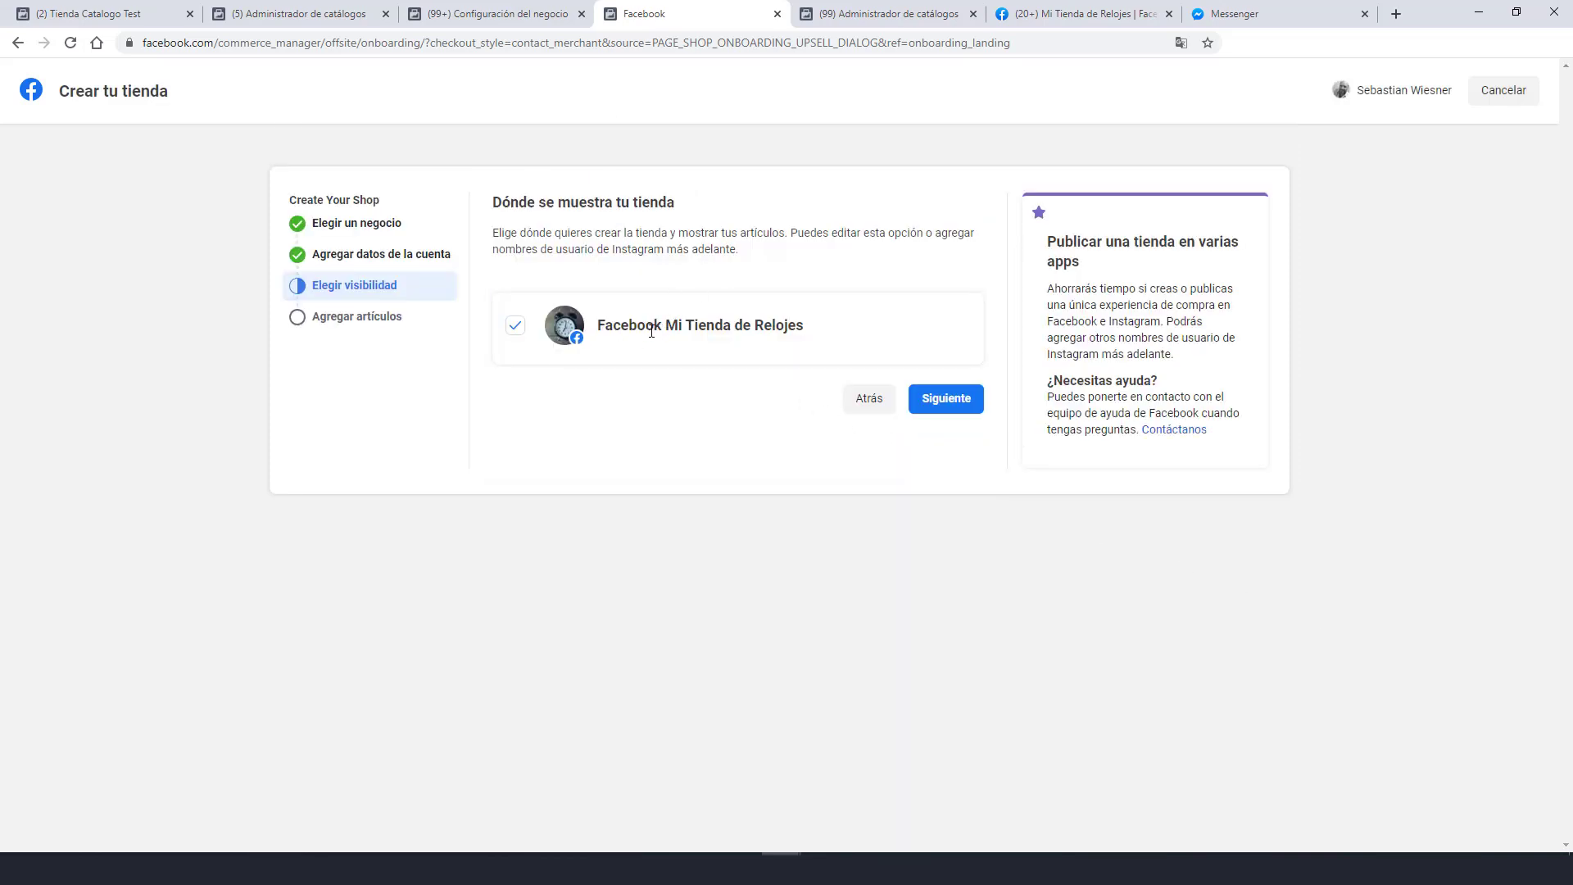
left_click(969, 412)
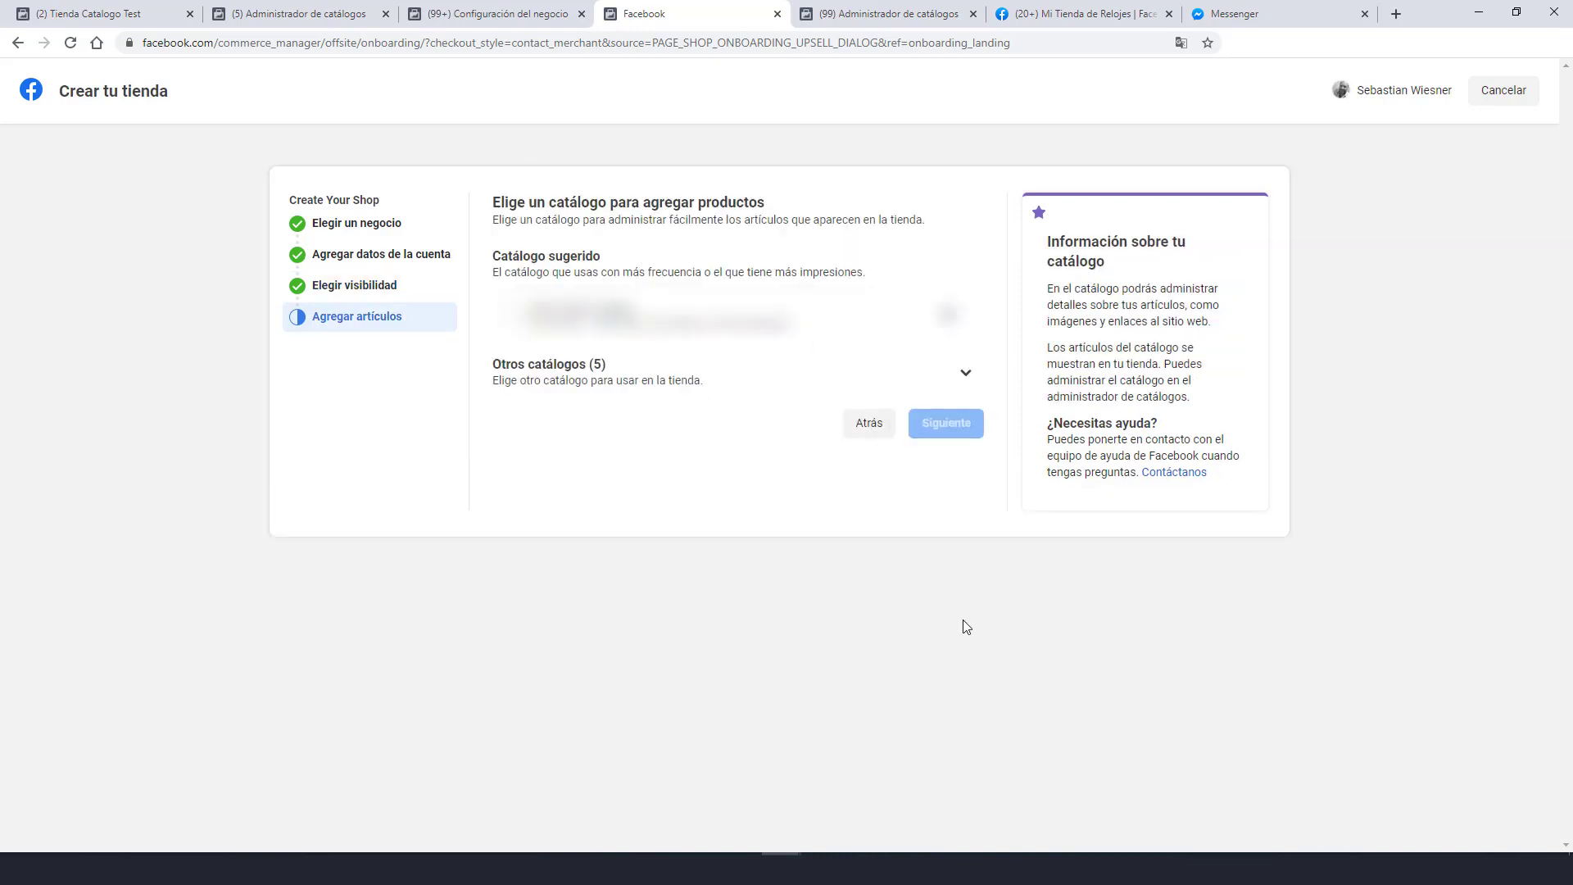
Choose Catálogo_Productos_RELOJES from the other catalogs as the shop's product catalog and continue to the review.
left_click(964, 376)
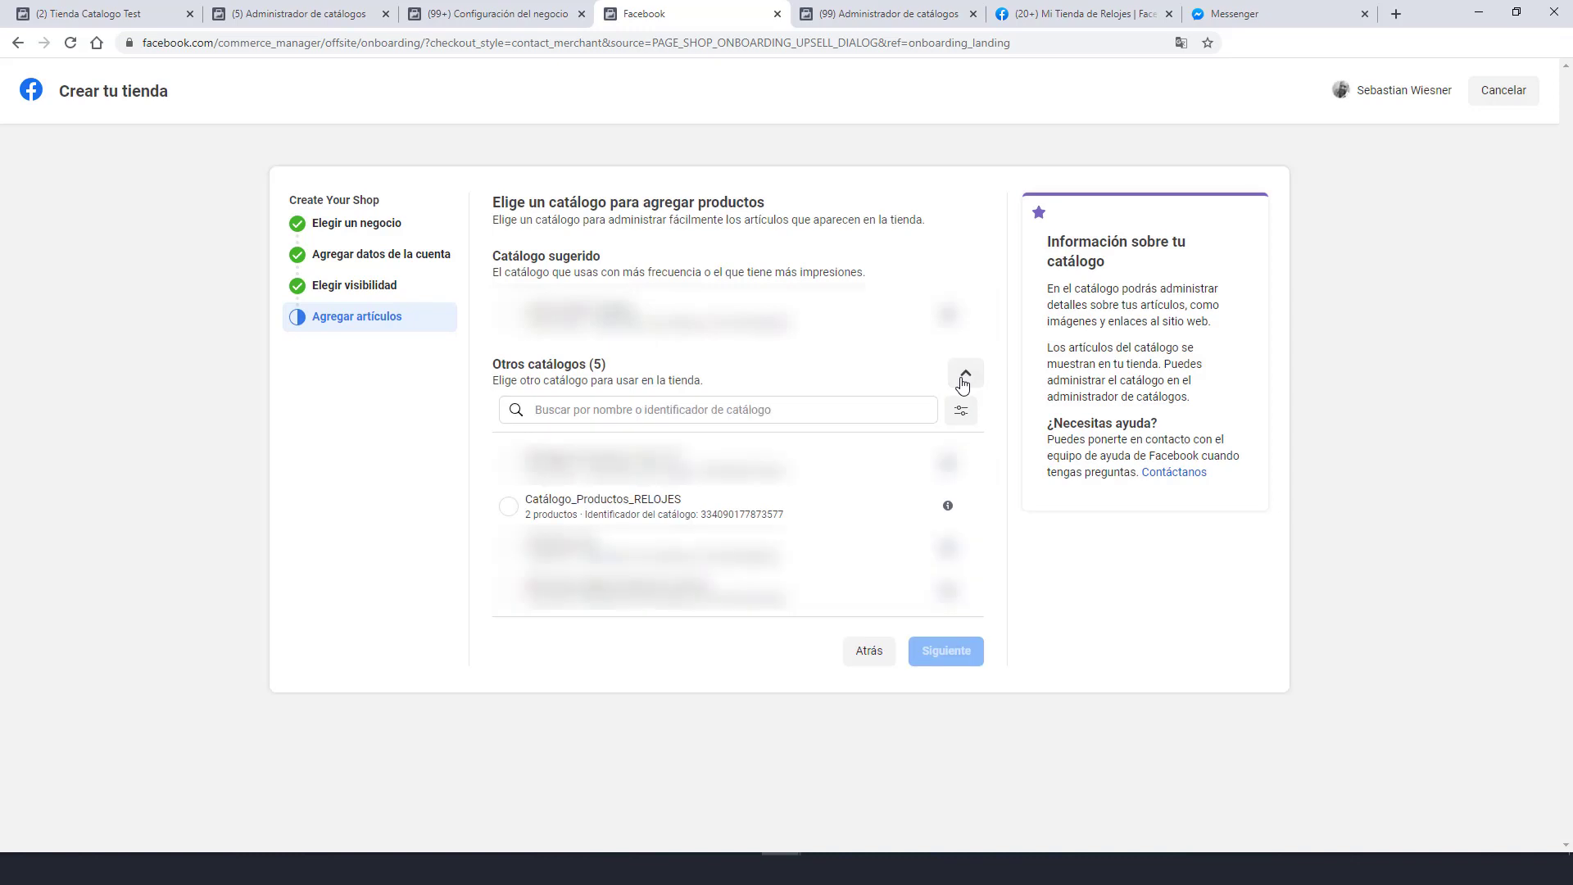
left_click(508, 508)
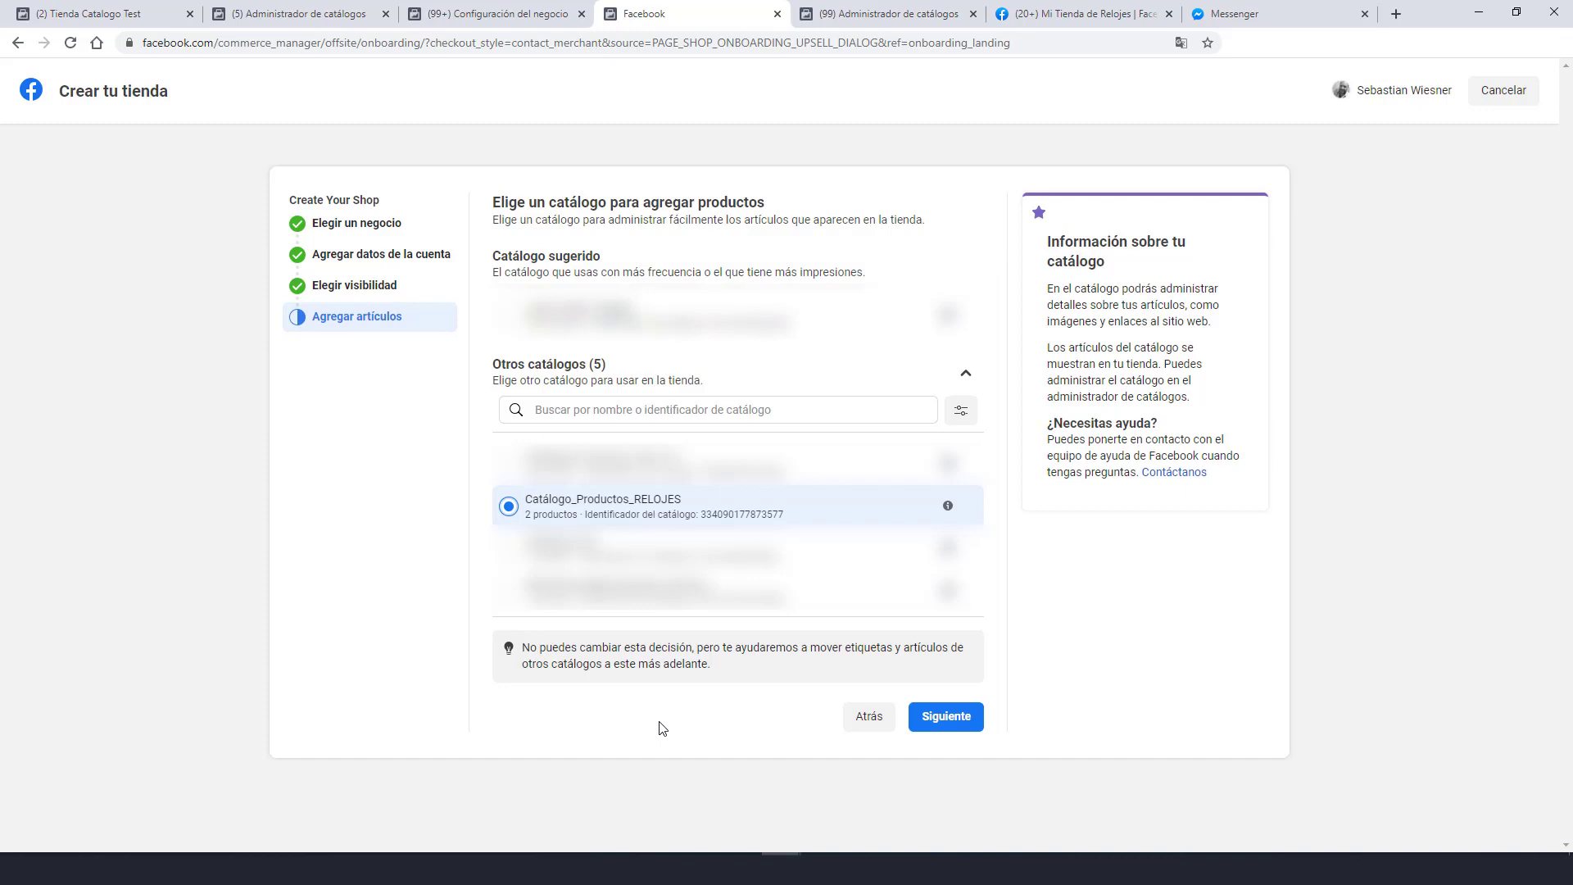
left_click(947, 718)
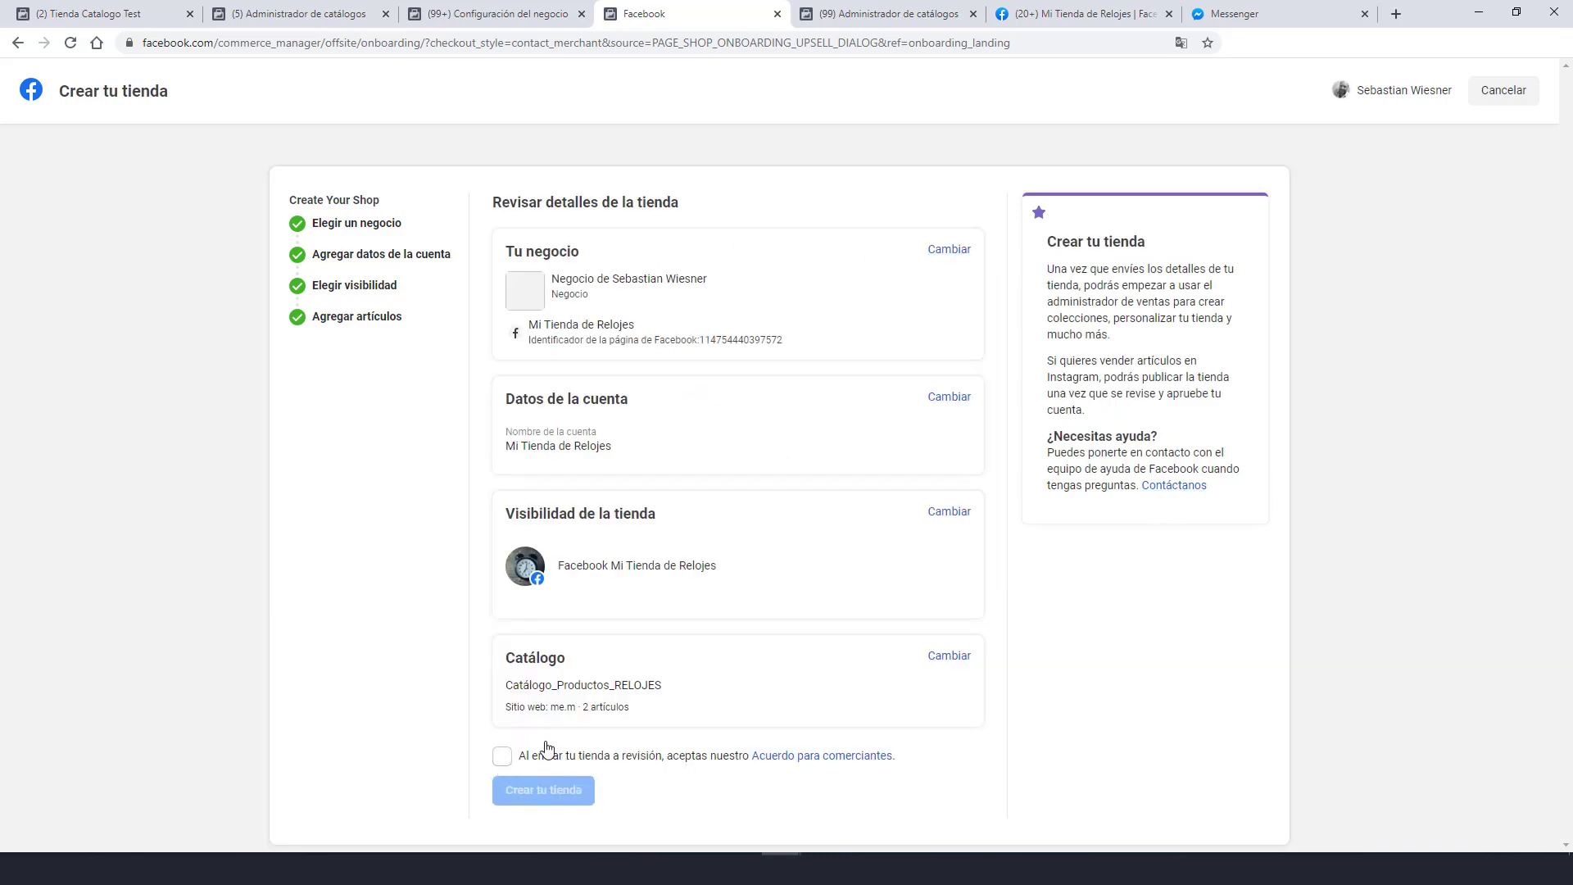
Accept the Acuerdo para comerciantes, create the shop and dismiss the welcome message.
left_click(502, 757)
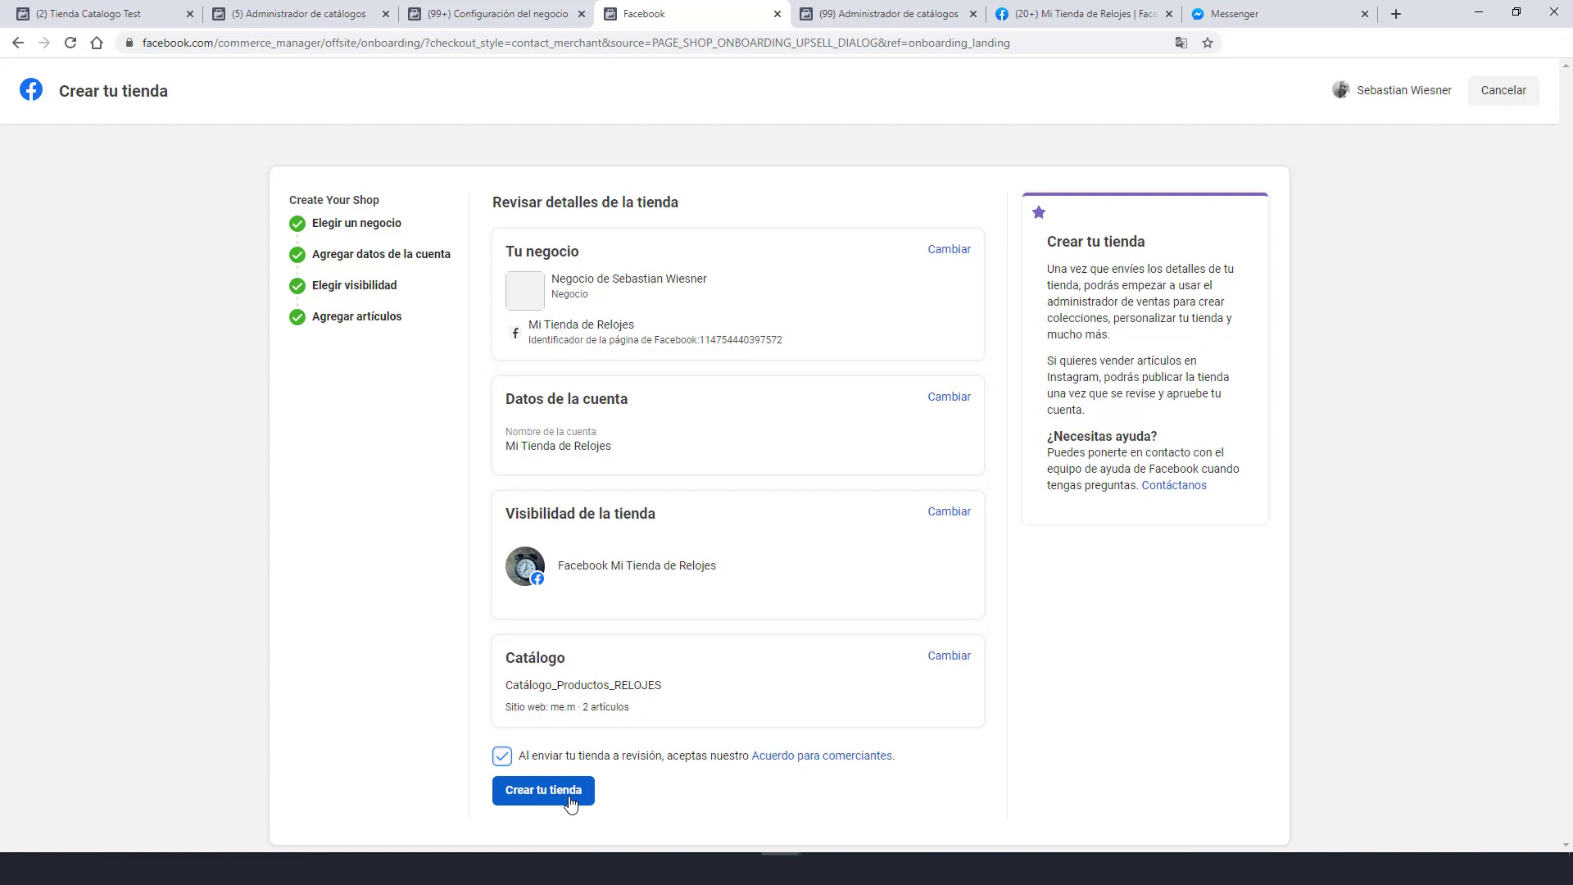
left_click(544, 790)
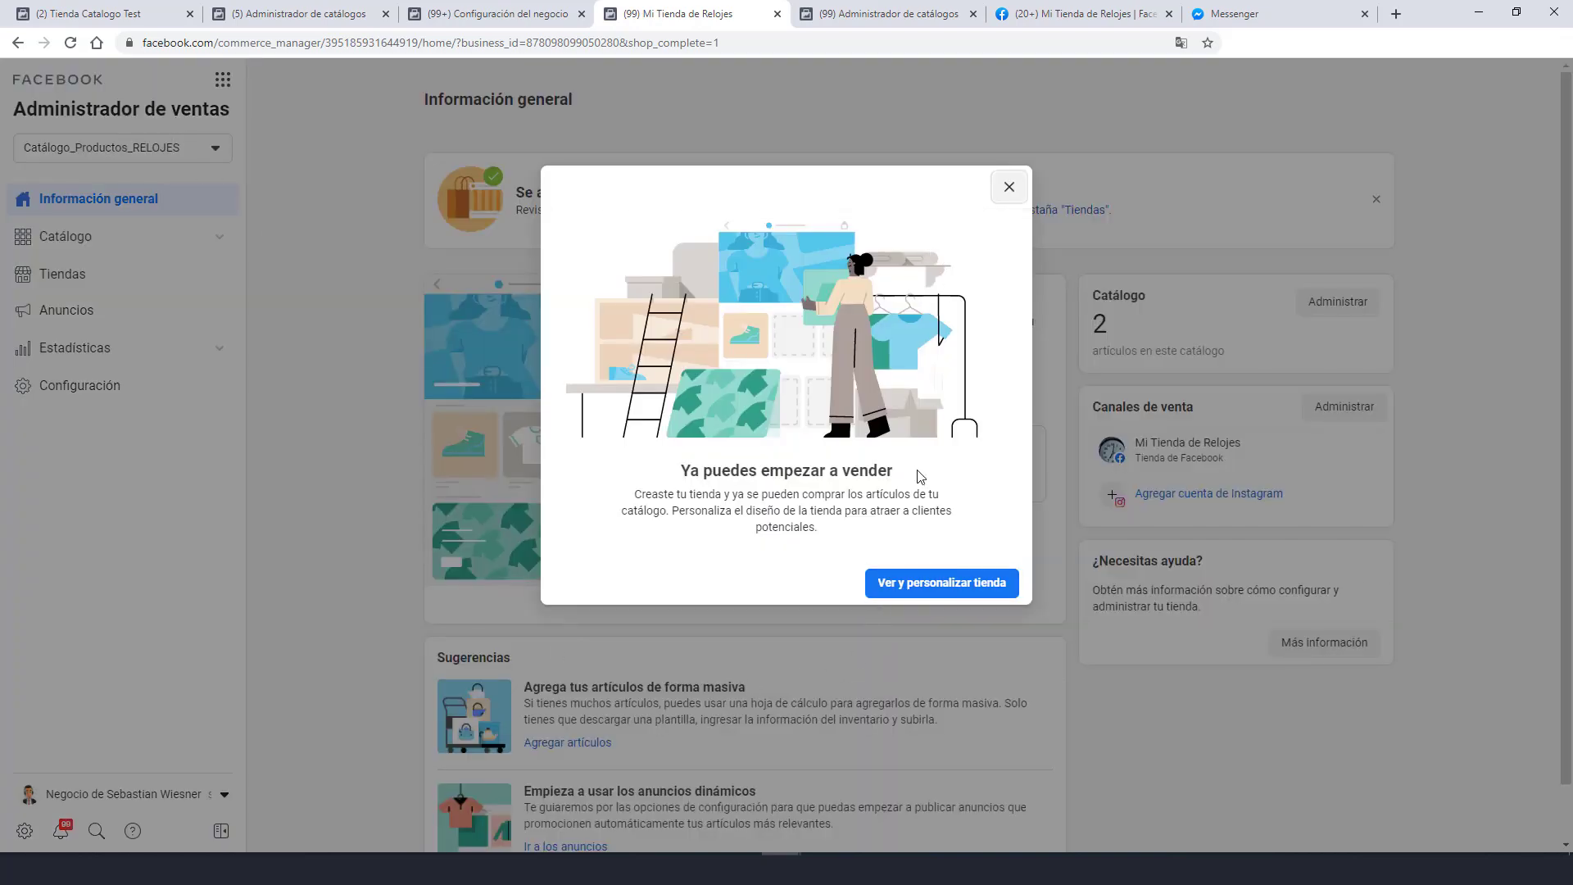
left_click(1009, 190)
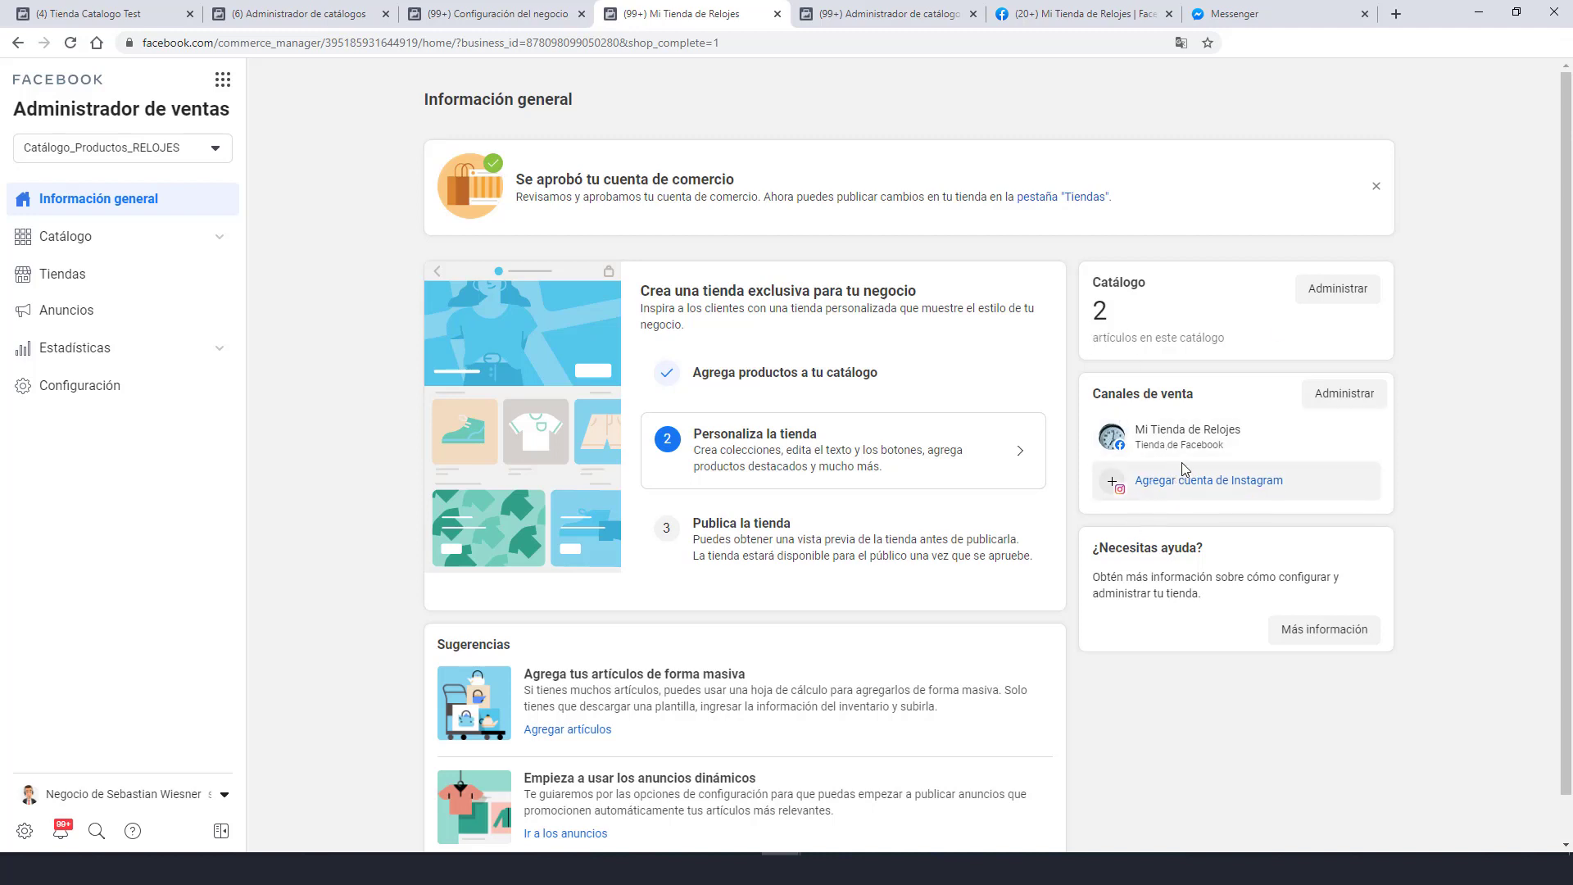
Check the status of the Mi Tienda de Relojes shop in the Administrador de ventas shop list.
left_click(1298, 497)
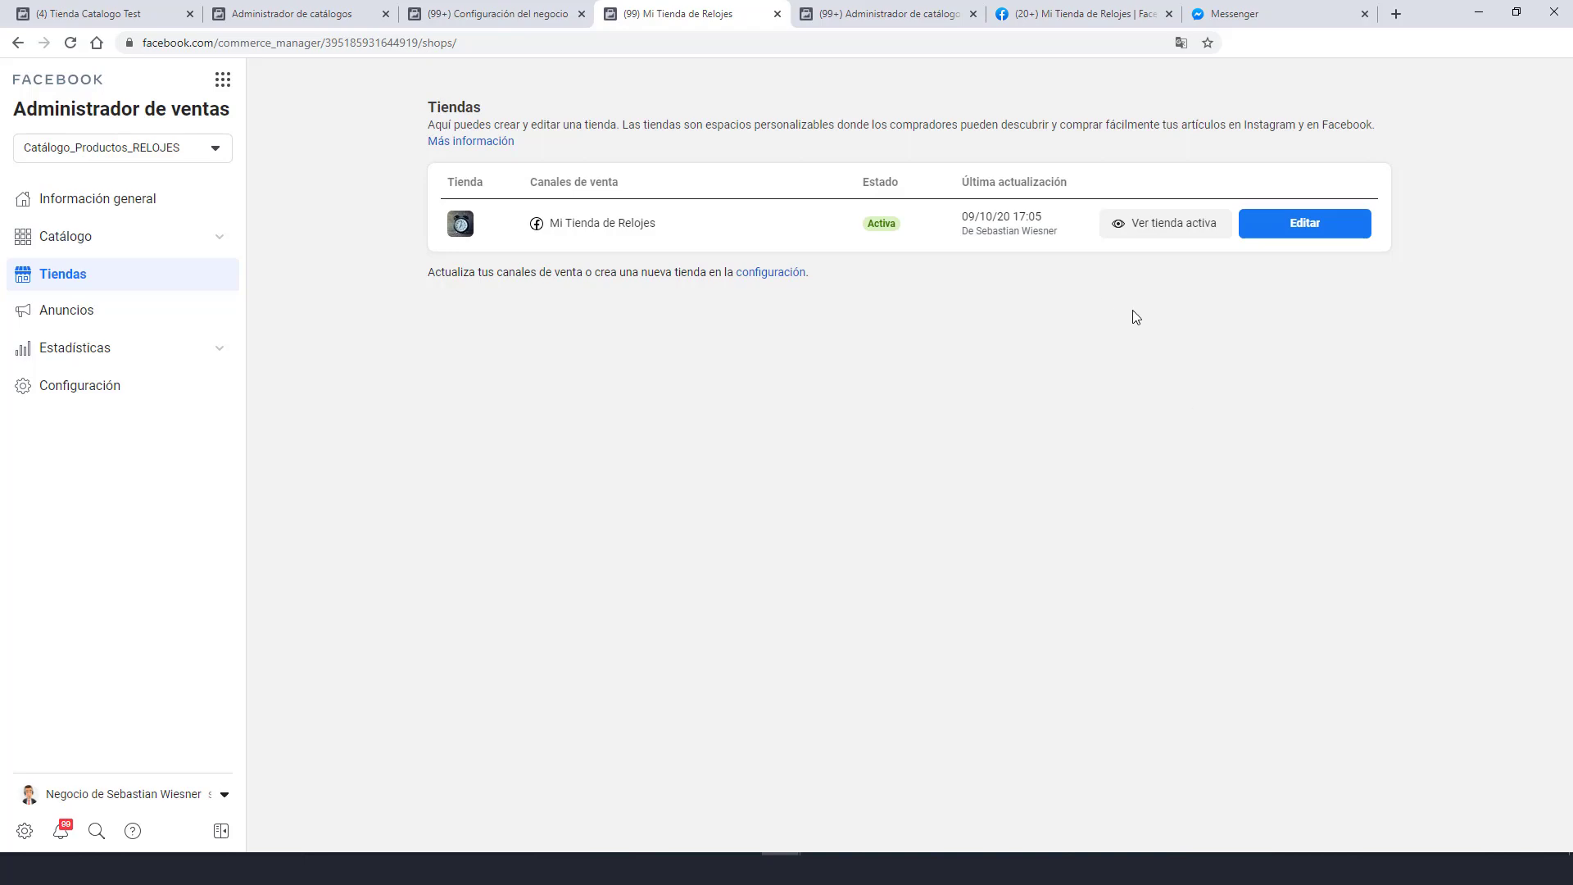
right_click(1132, 229)
key("Escape")
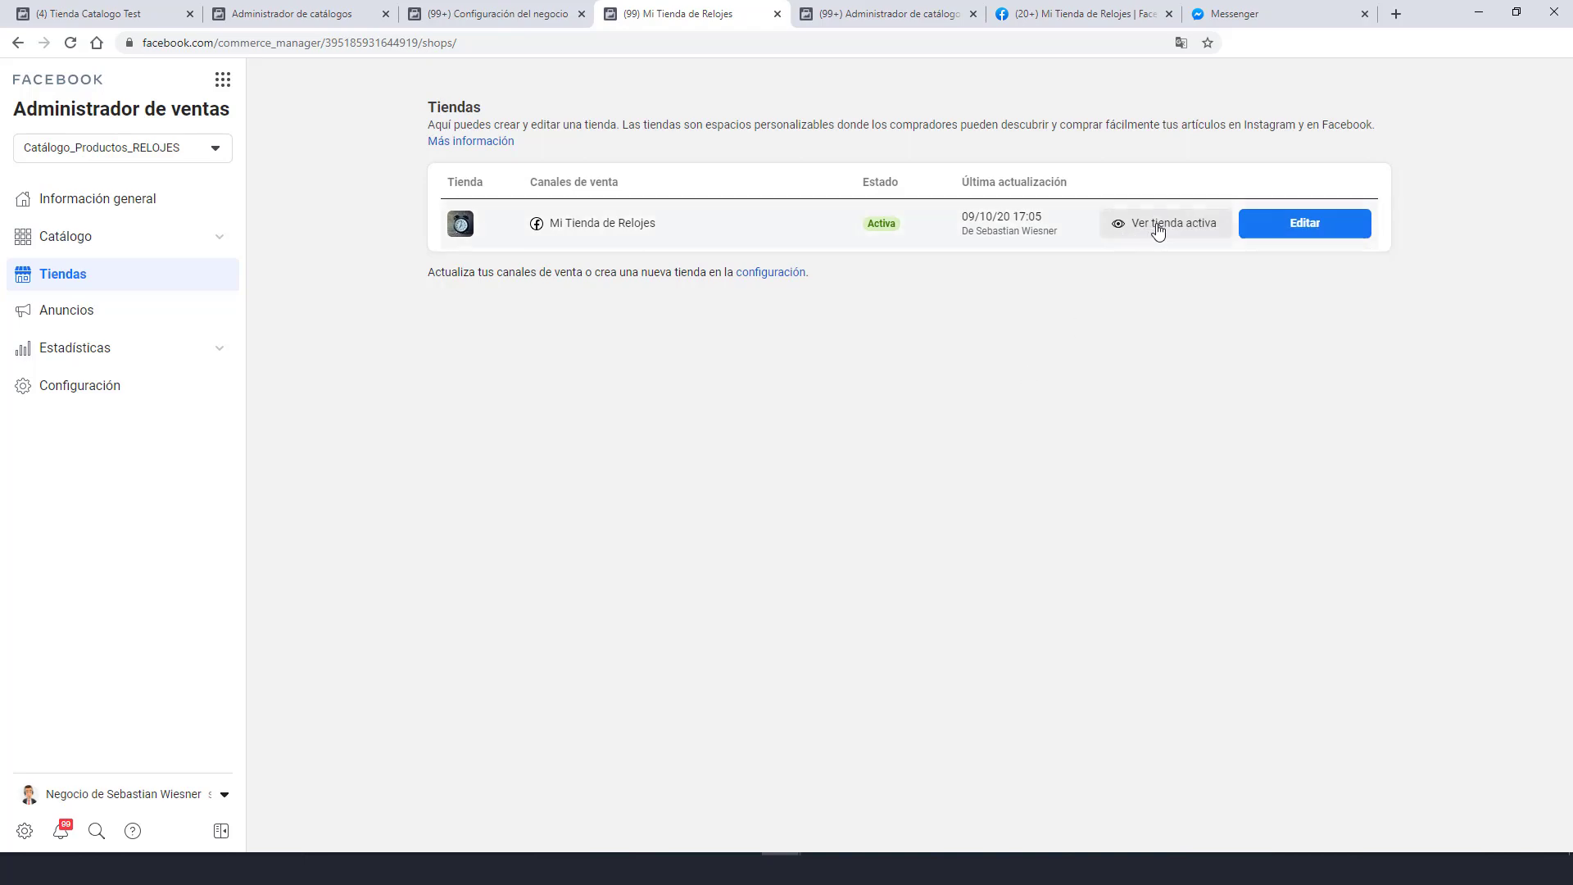
Reload the Mi Tienda de Relojes Facebook page, go to its full shop and view the Reloj 1 product.
left_click(1054, 10)
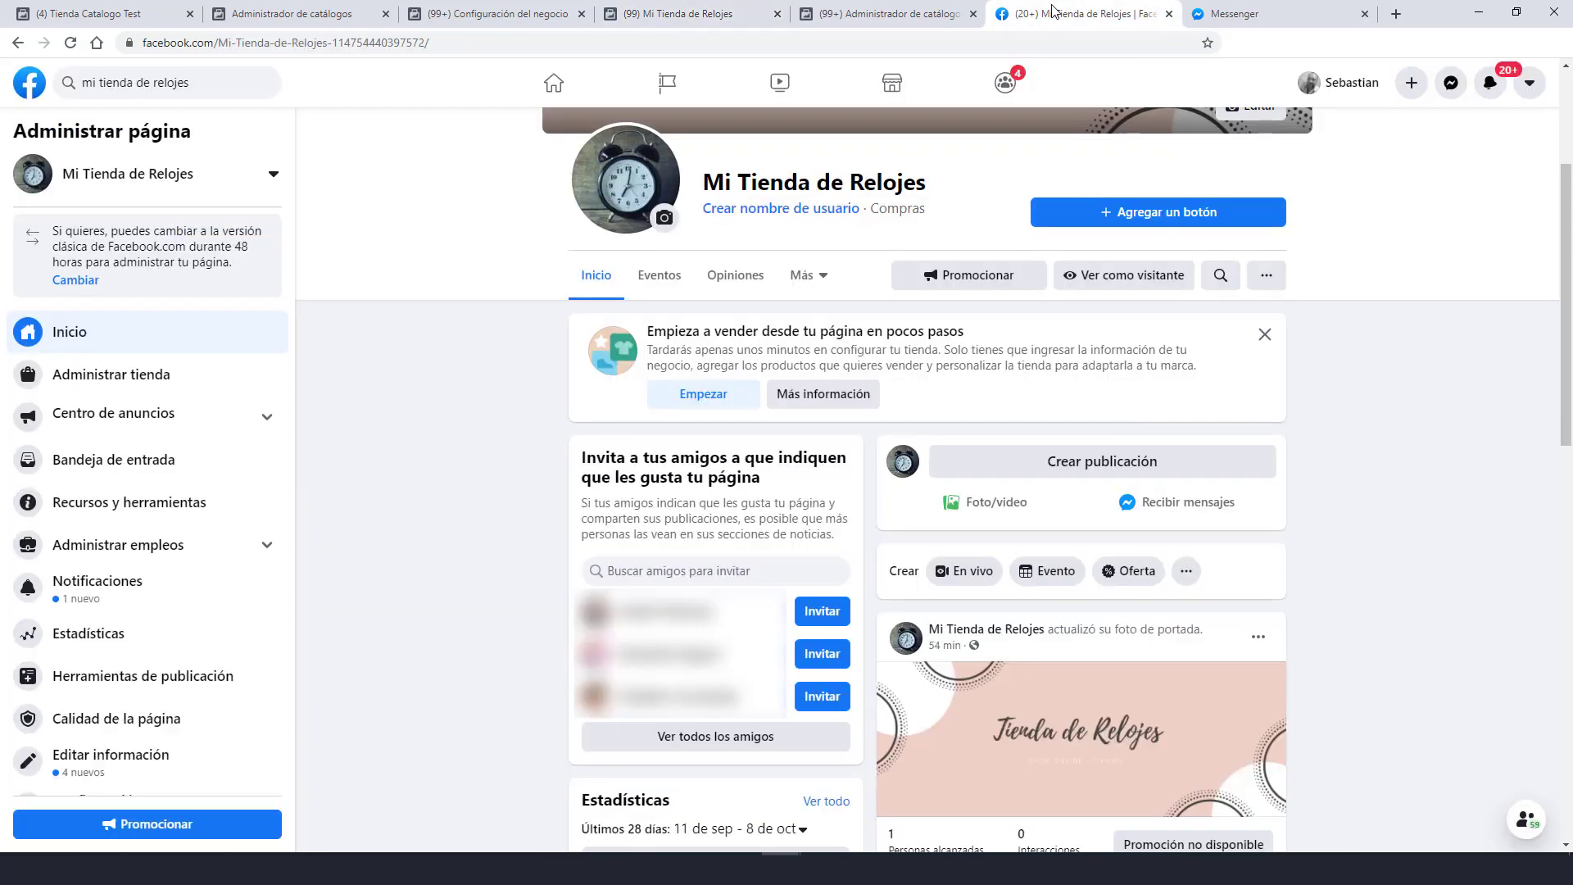
left_click(71, 43)
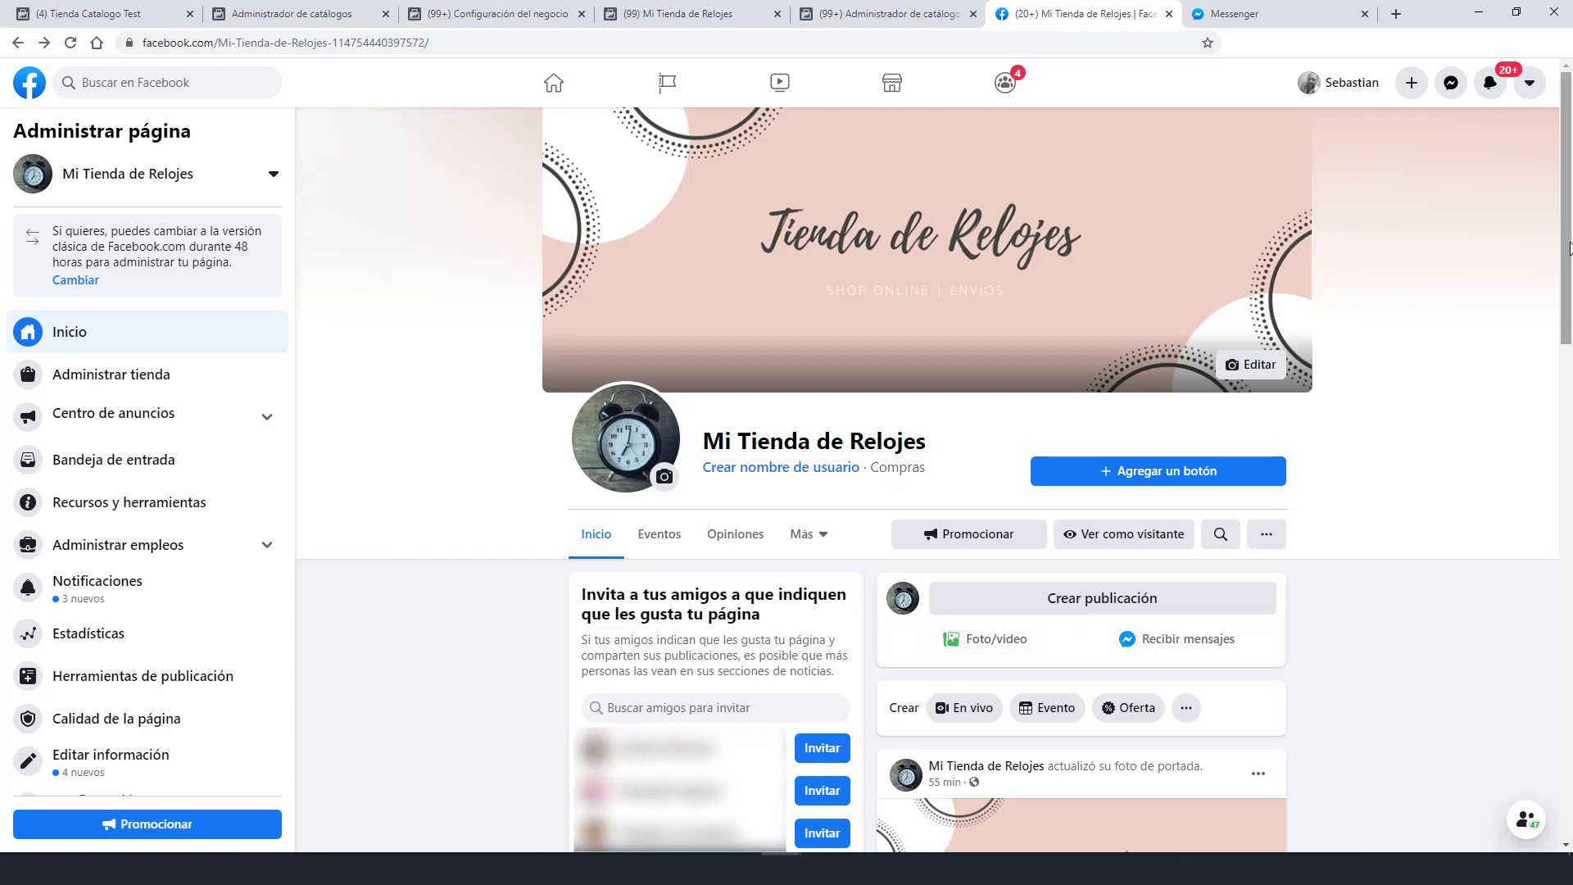
left_click_drag(1570, 248, 1571, 721)
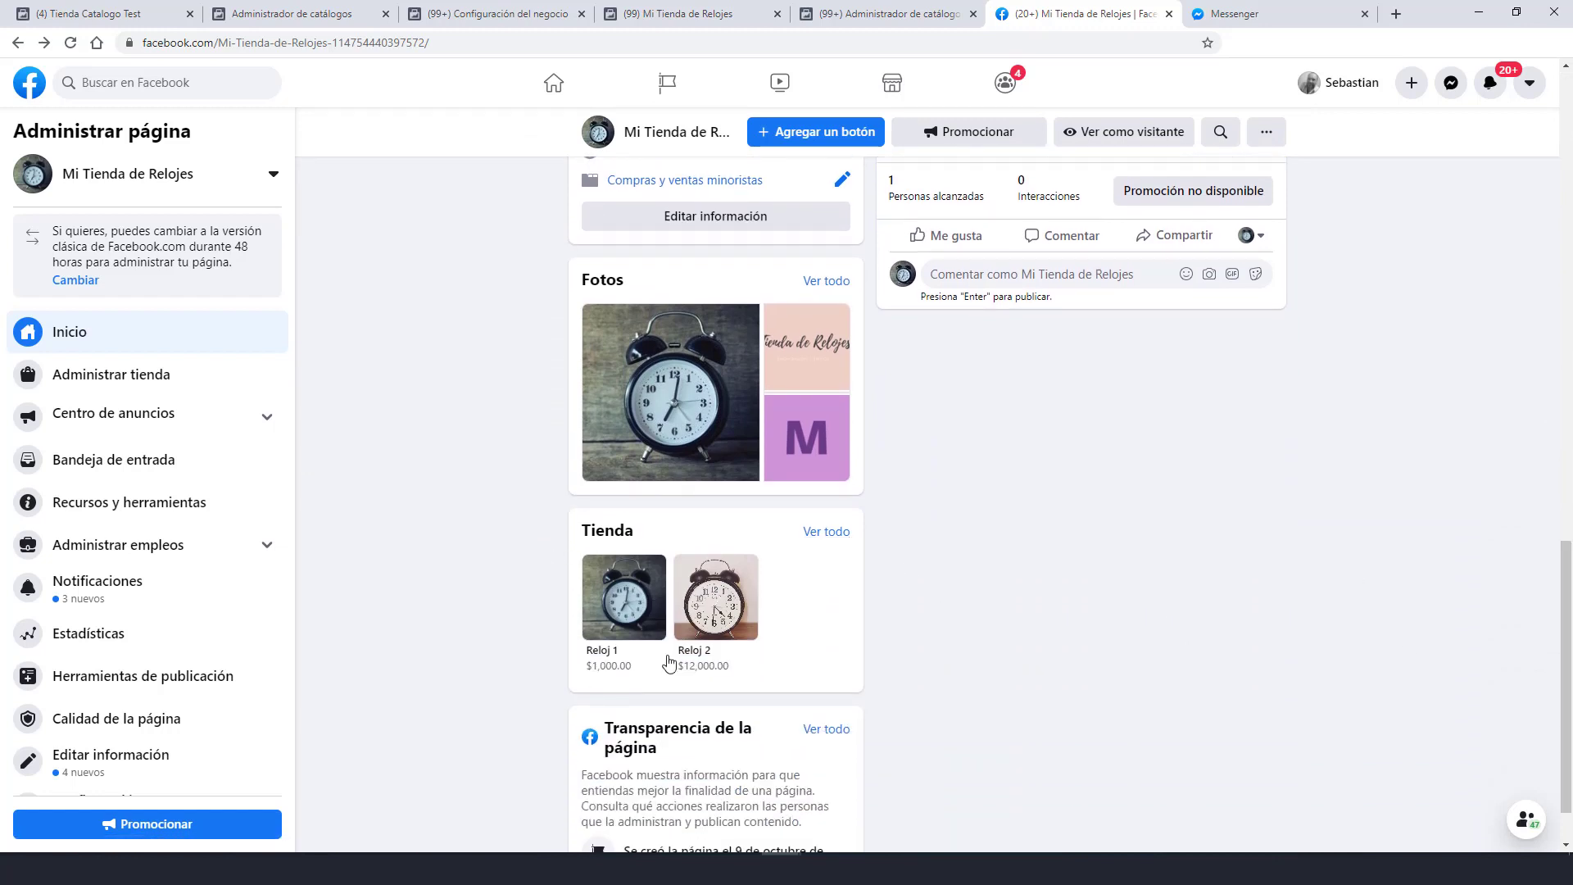
left_click(832, 534)
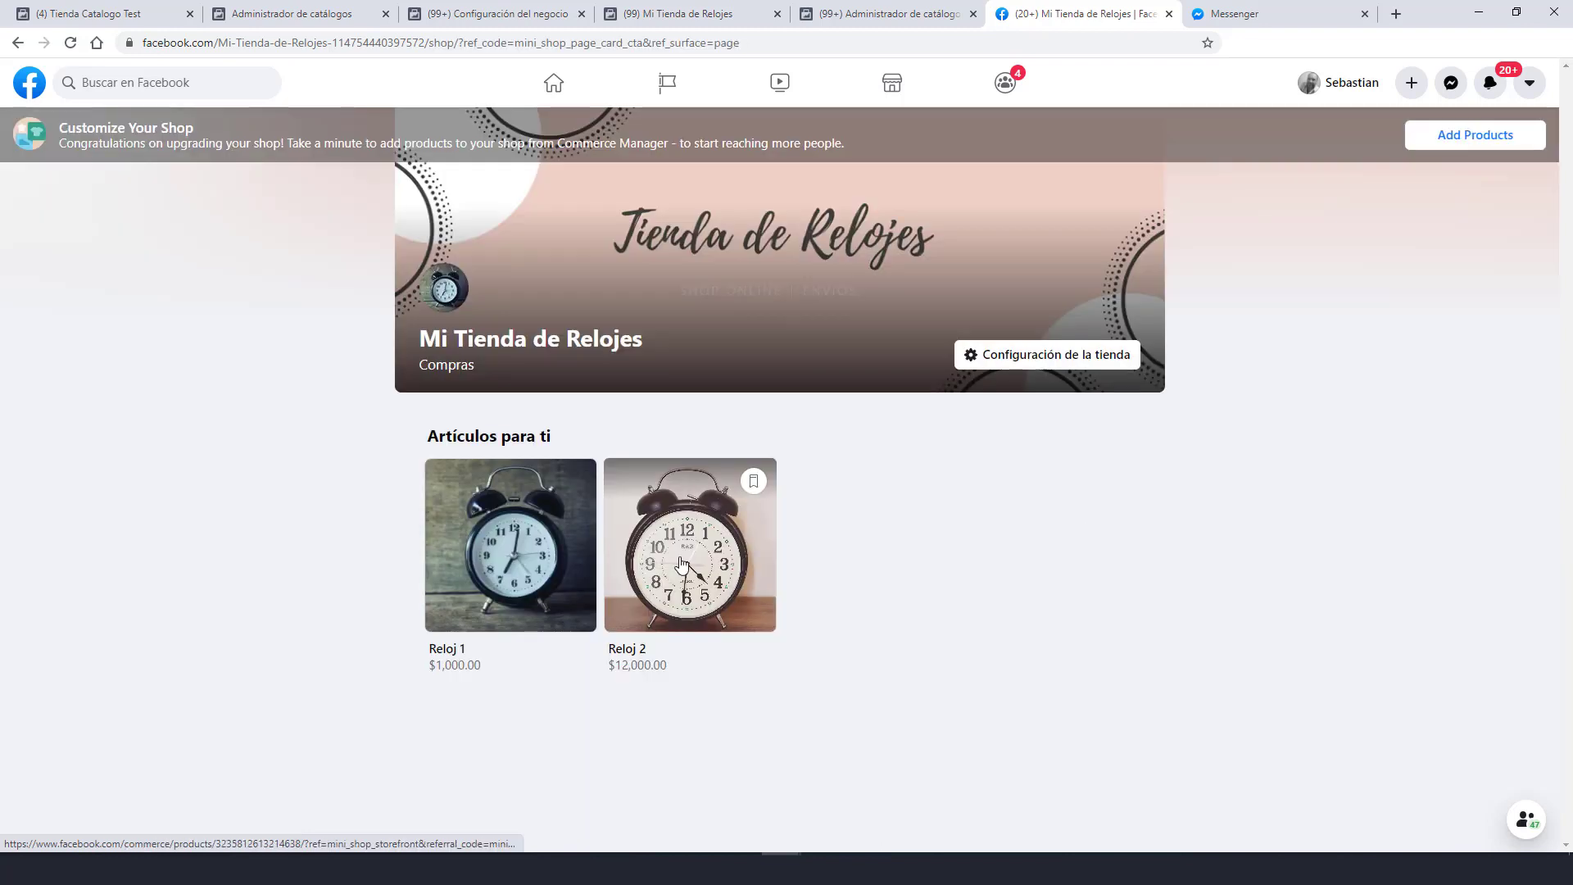
left_click(517, 590)
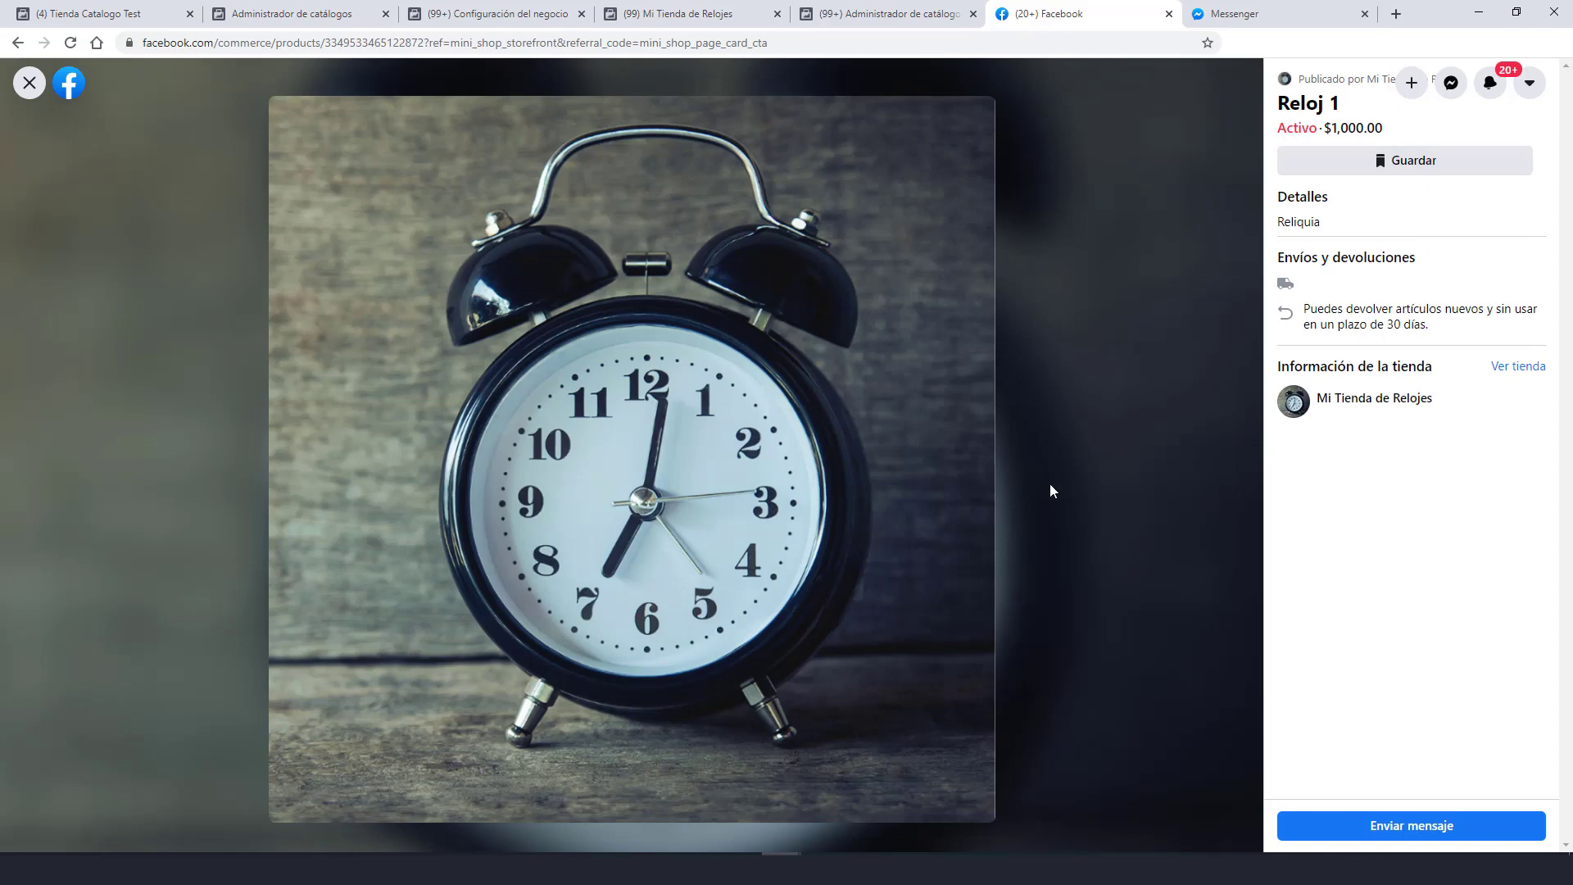
Send the seller the suggested message "Me interesa este artículo." about Reloj 1 and place the cursor in the chat's reply field.
left_click(1408, 834)
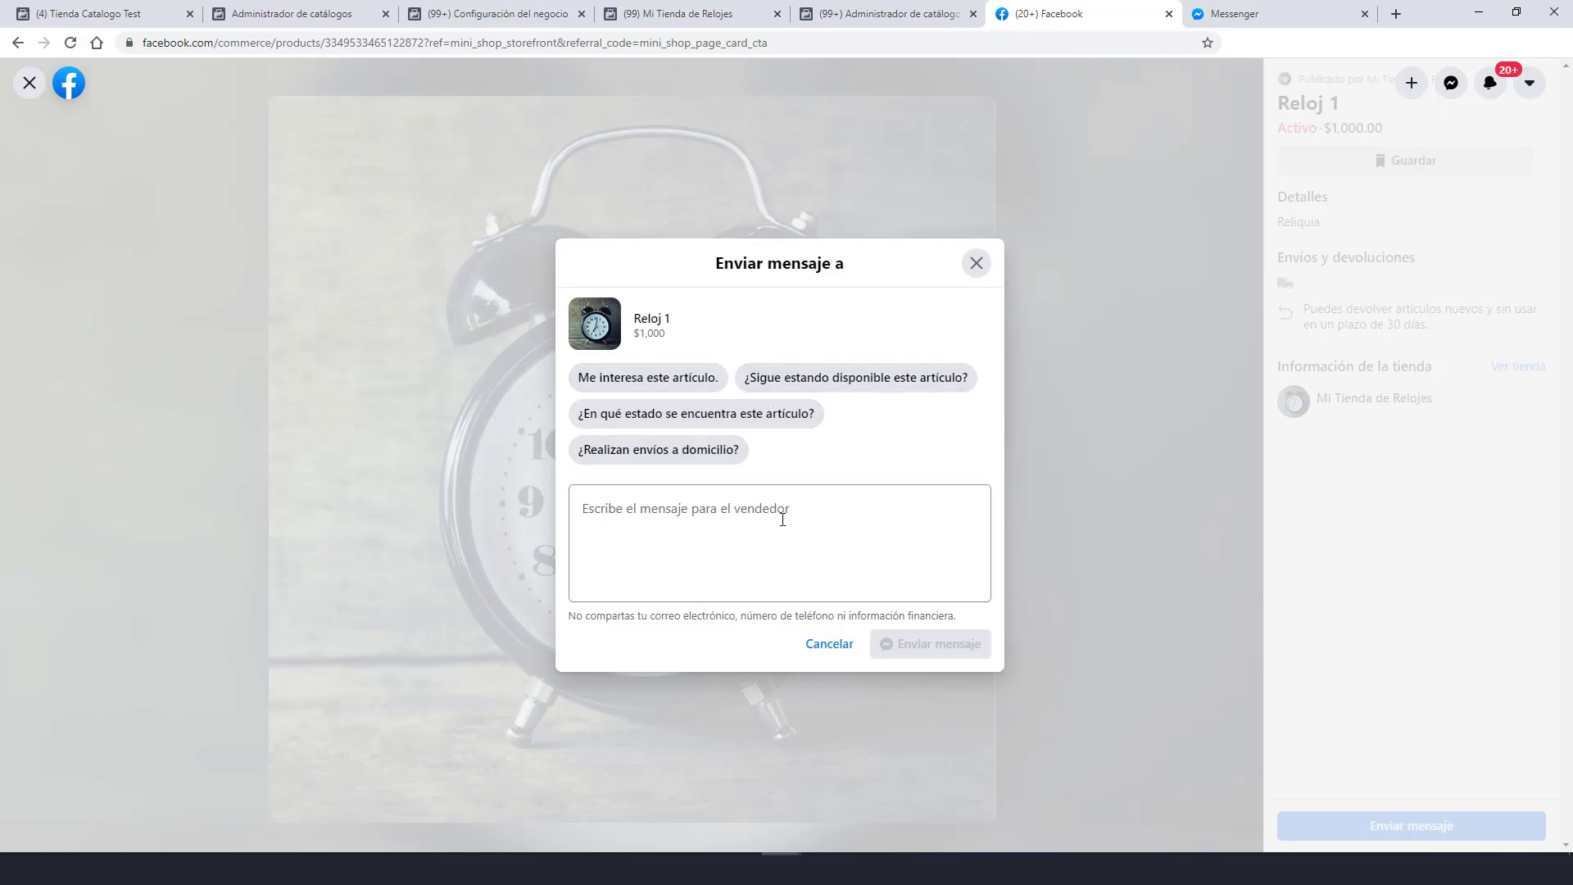
left_click(645, 379)
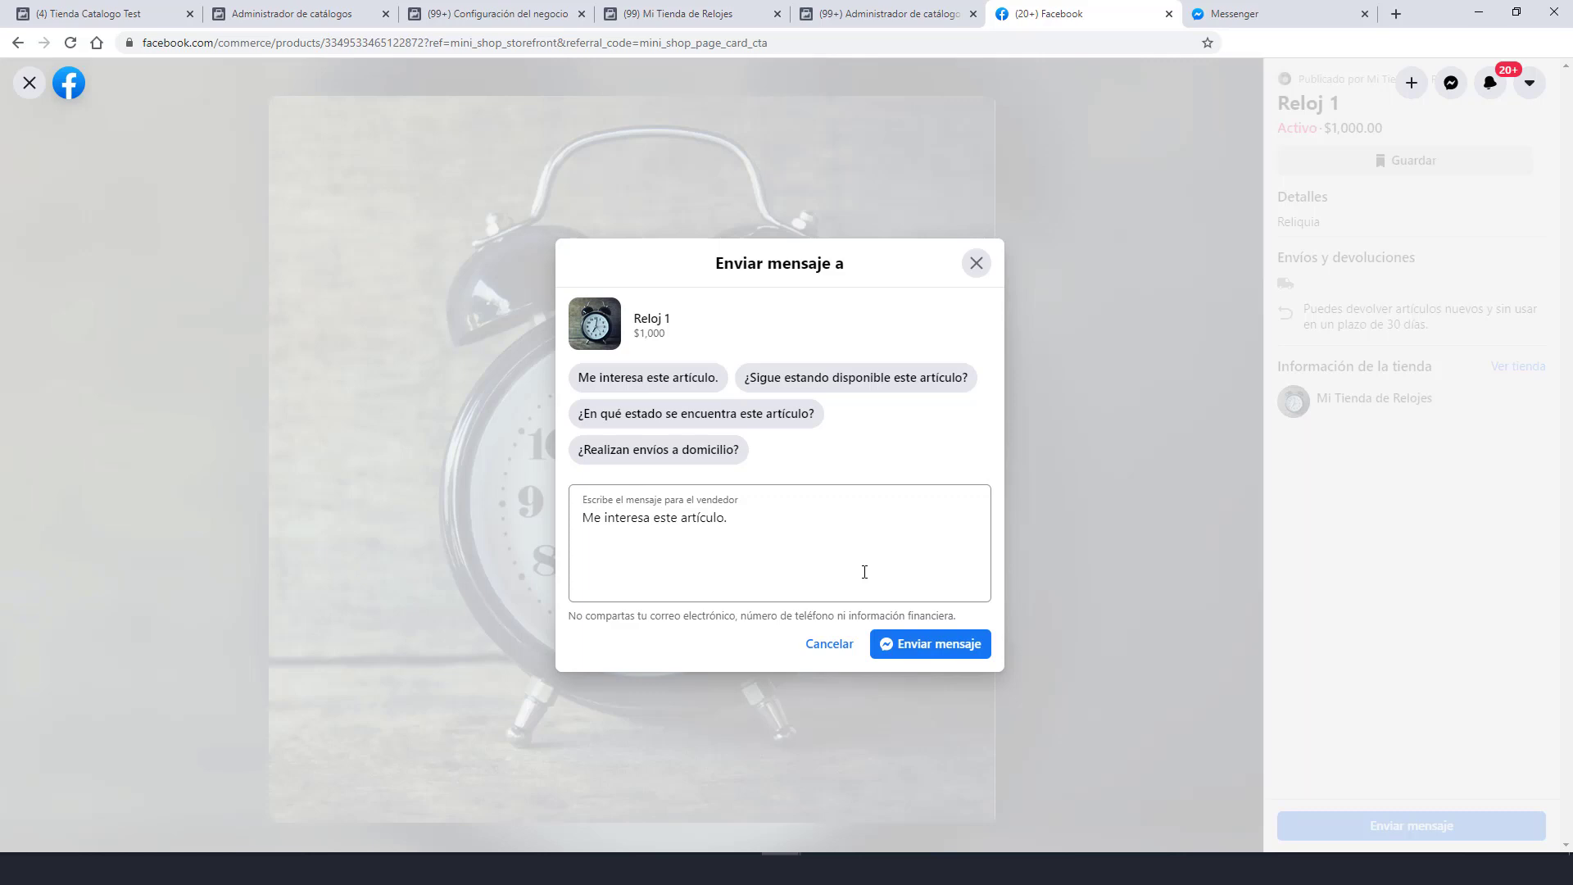
left_click(956, 647)
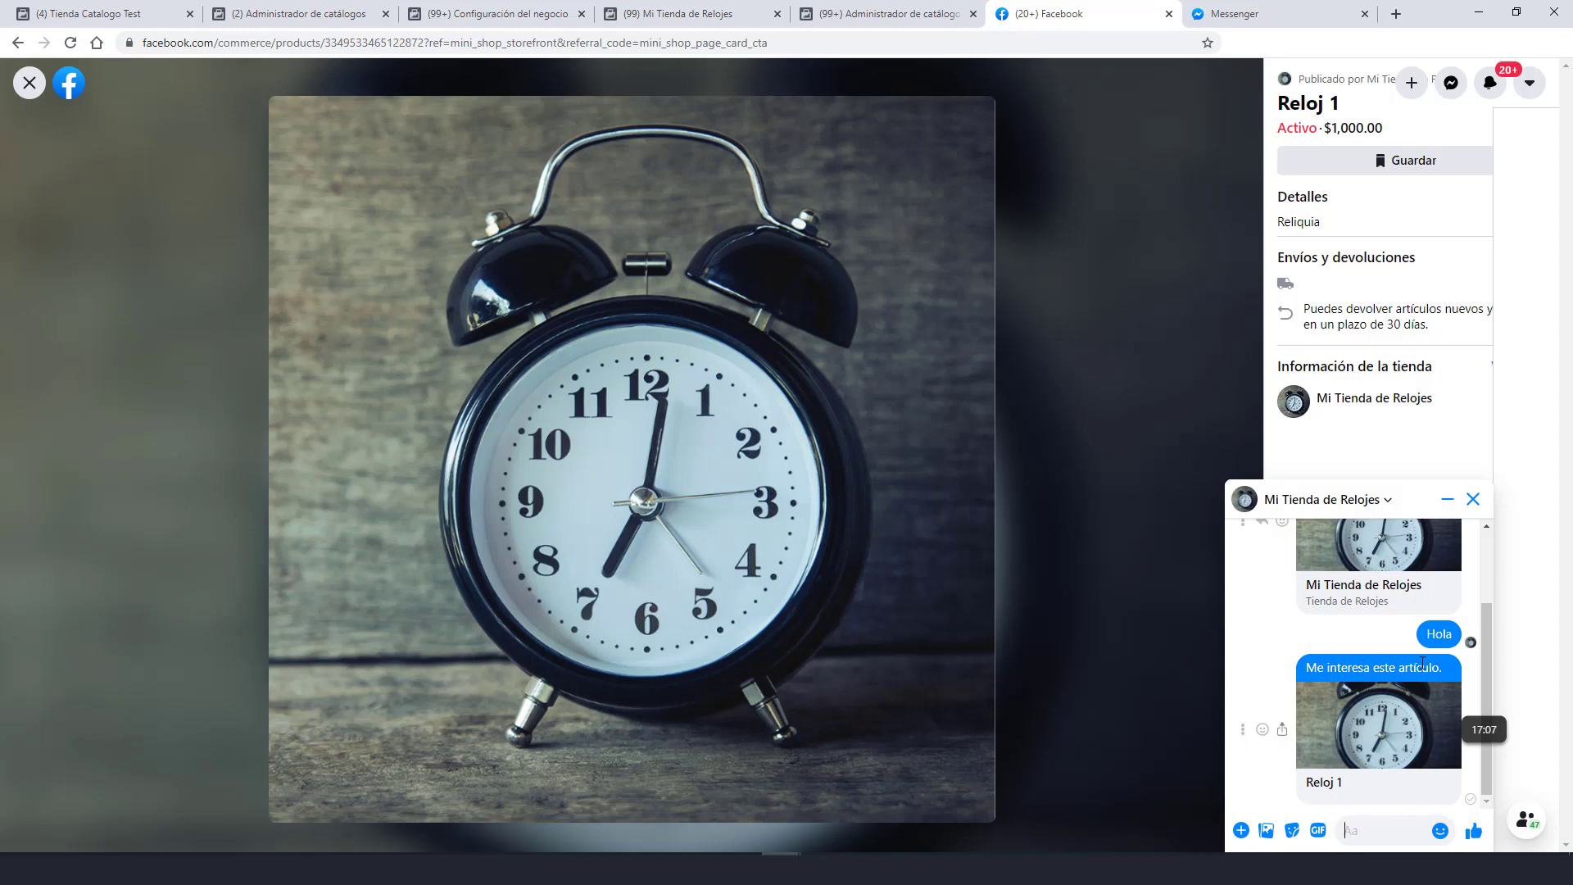
left_click(1366, 835)
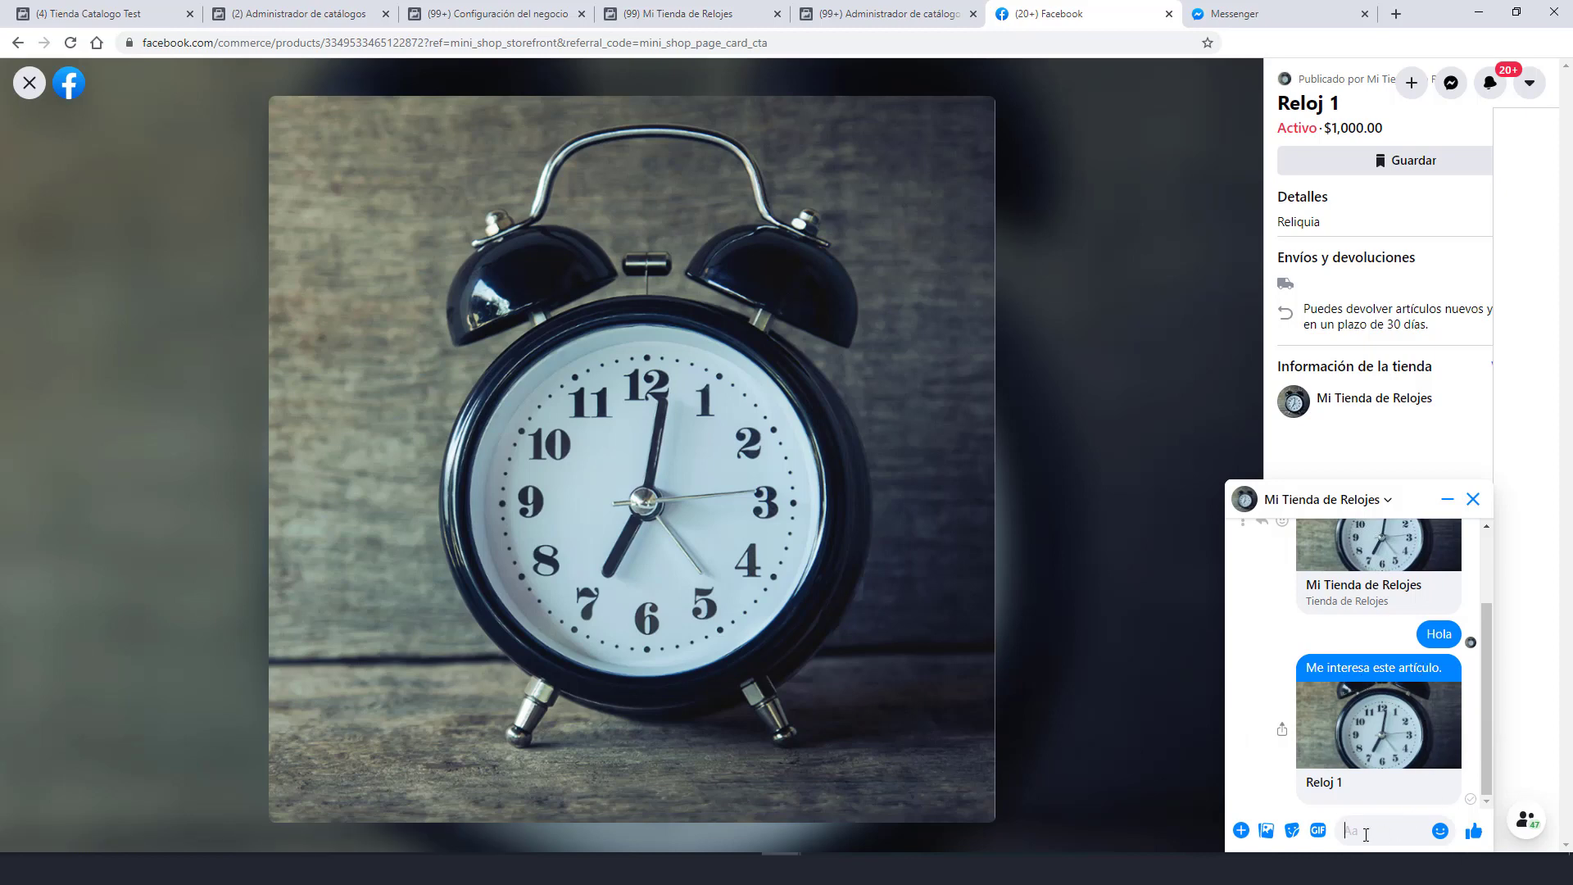